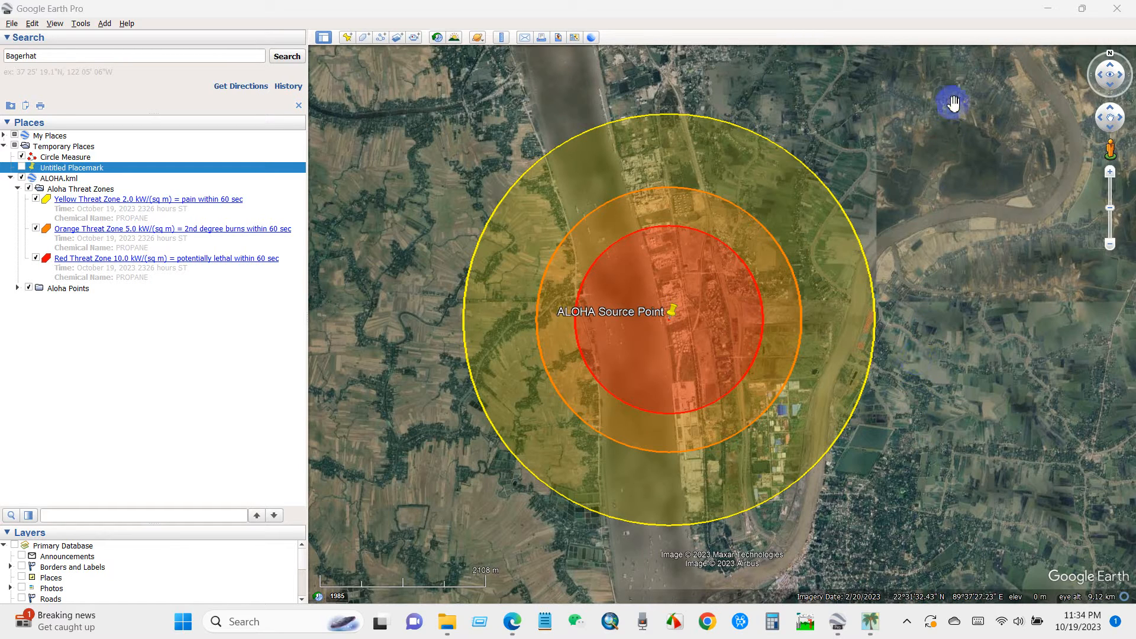
Review ALOHA's propane threat-zone results, then return to the Google Earth Pro overlay
click(870, 622)
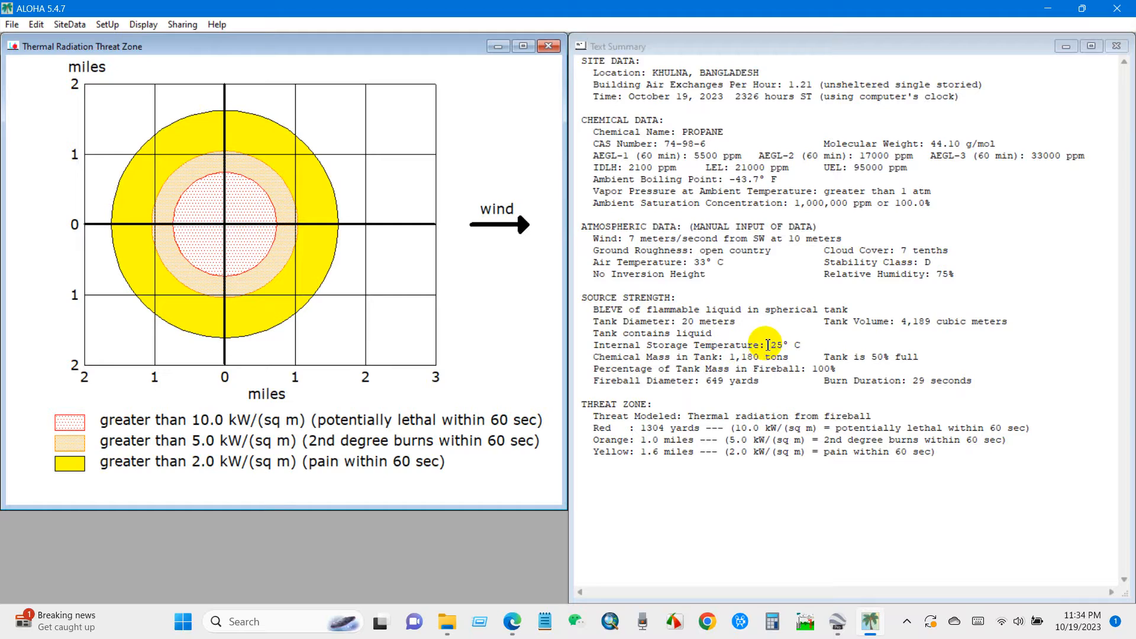
click(837, 625)
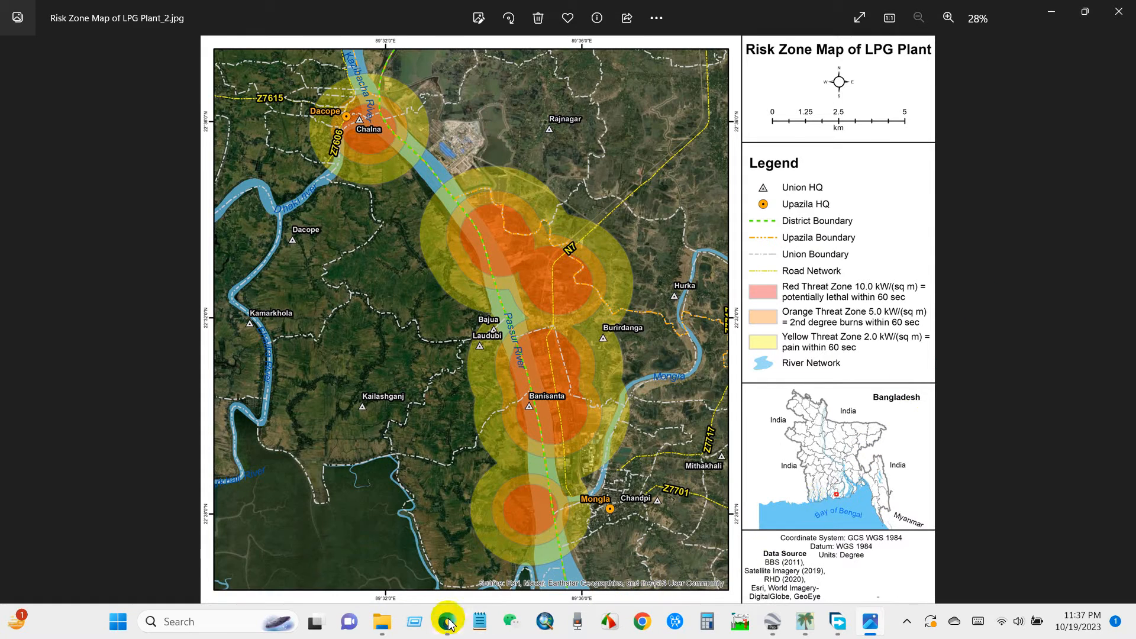
Search the GIS & RS Solution YouTube channel for ALOHA, then return to Google Earth
mouse_move(447, 621)
click(443, 546)
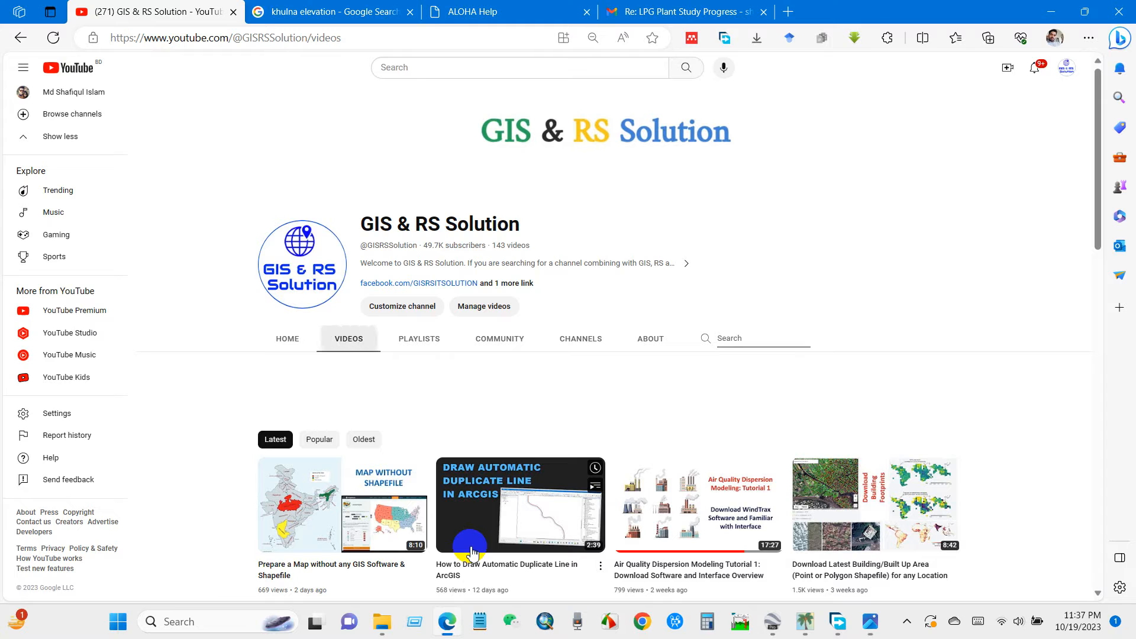
click(741, 338)
text(ALOHA)
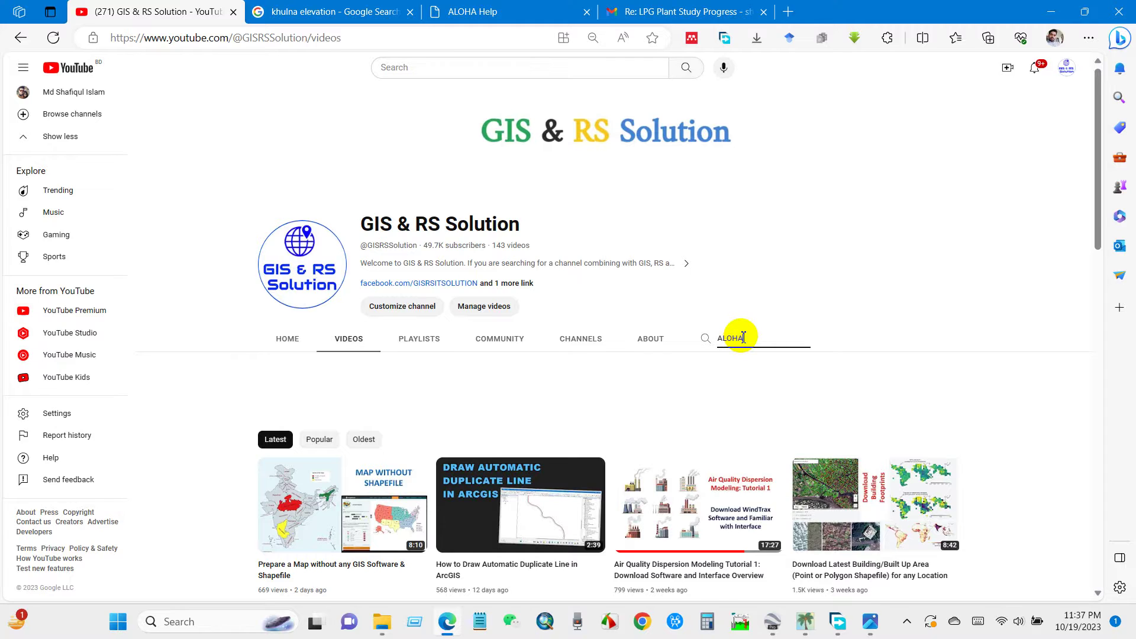
key(Return)
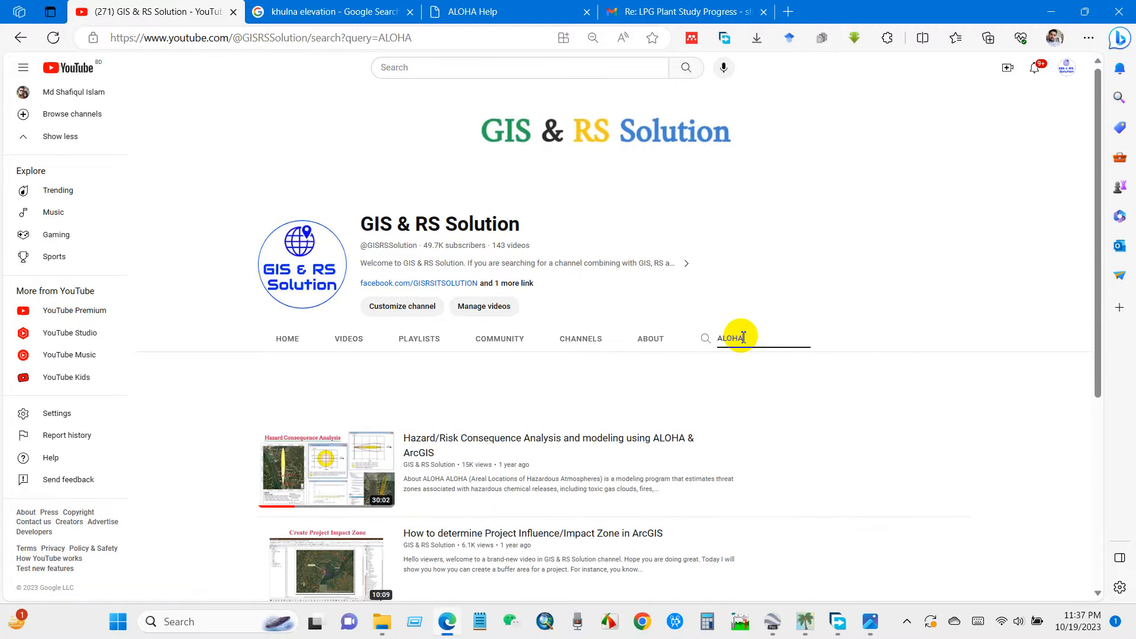
scroll(745, 338, down, 1)
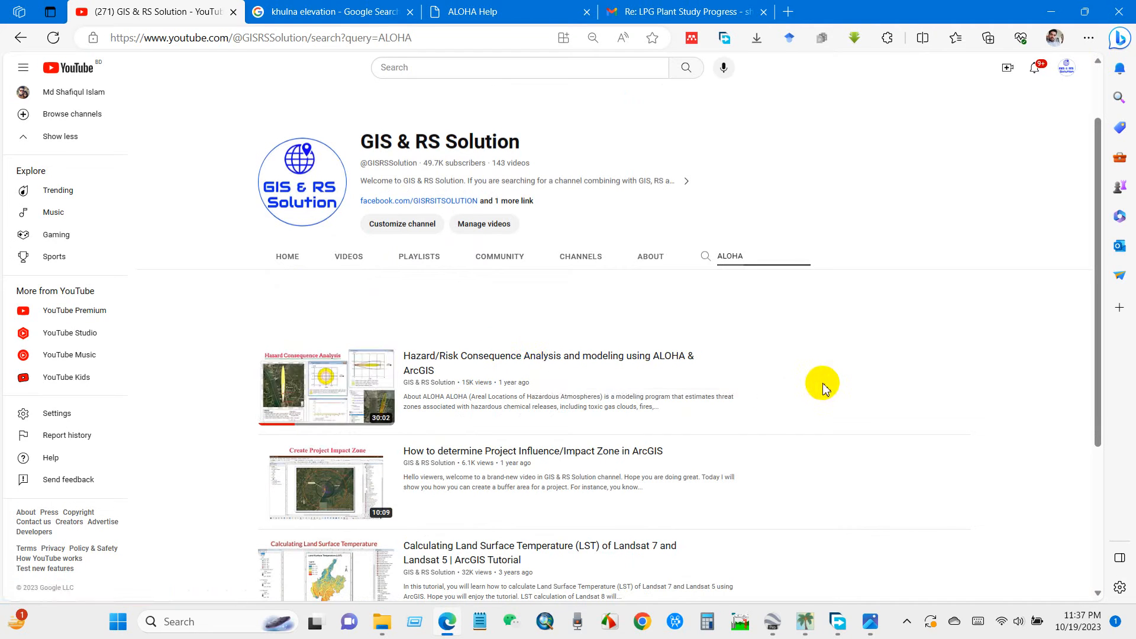
click(772, 622)
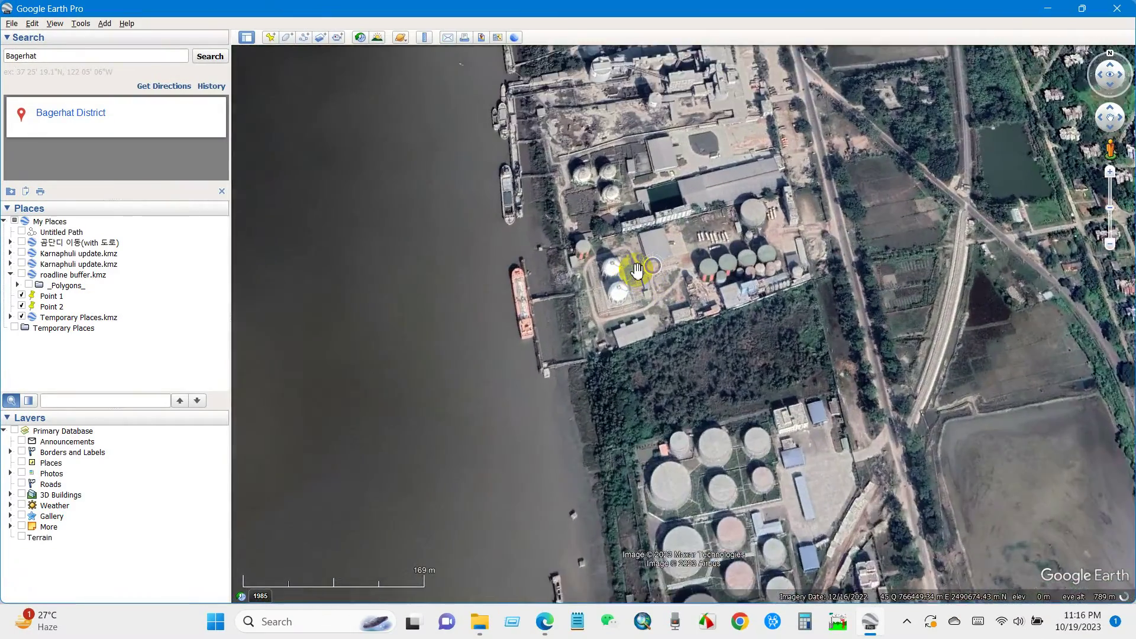
scroll(637, 271, up, 3)
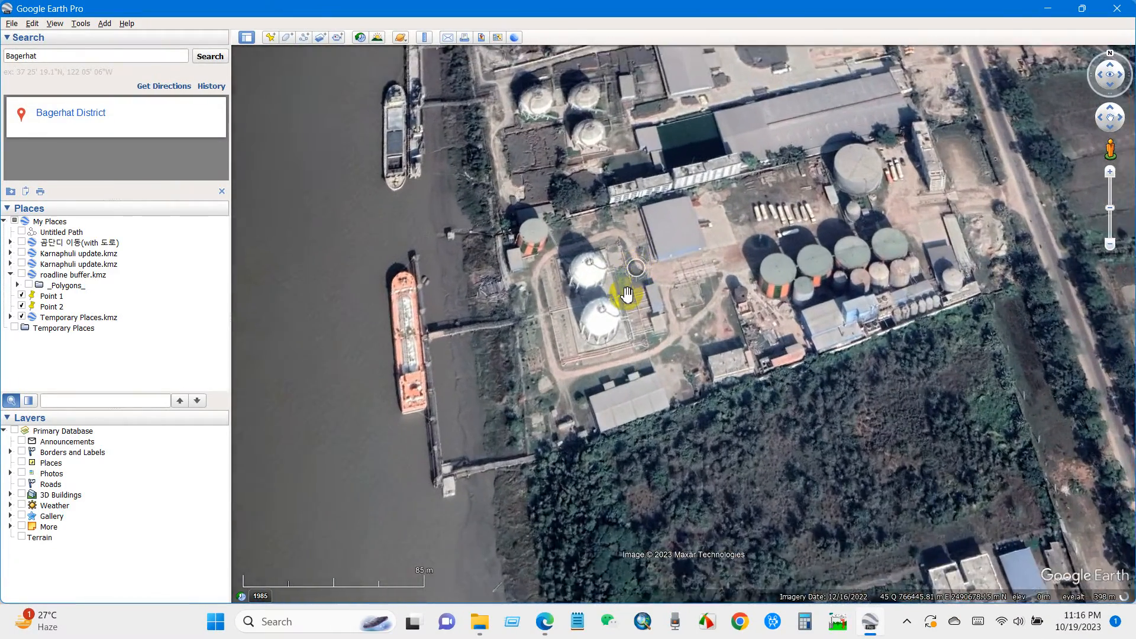
scroll(631, 302, up, 3)
scroll(624, 338, up, 2)
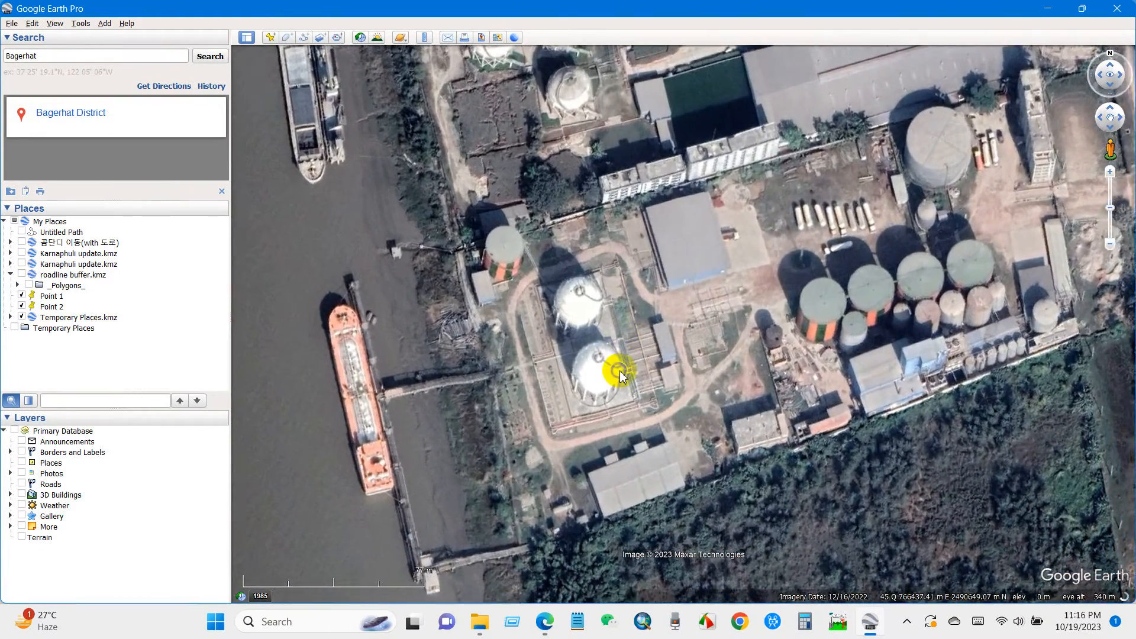
scroll(613, 355, up, 3)
scroll(597, 374, up, 1)
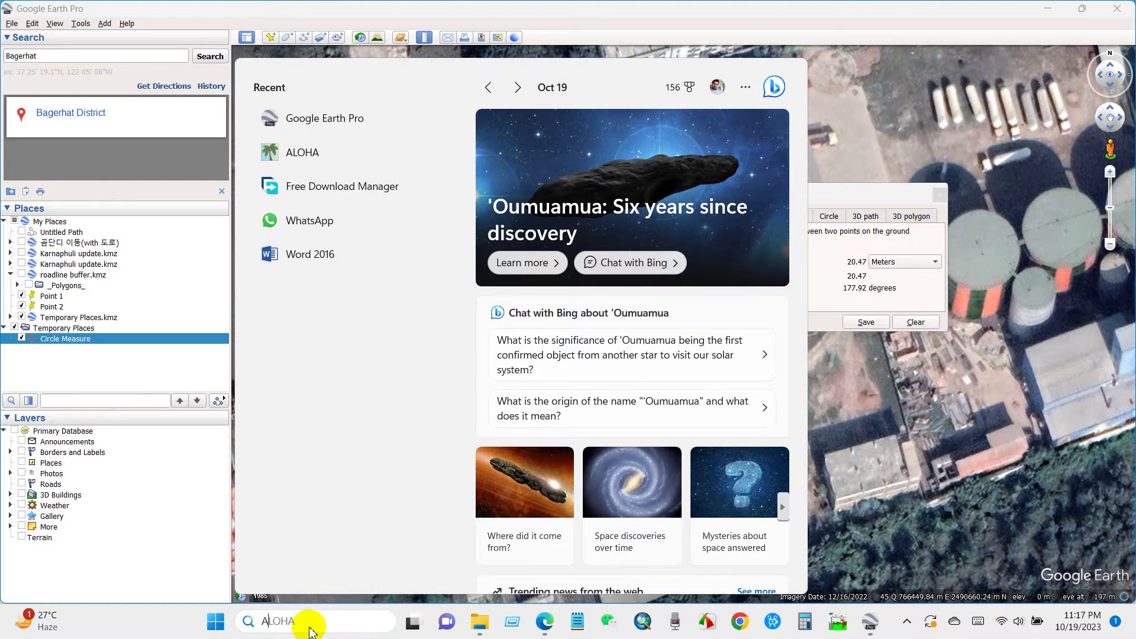
text(Aloha)
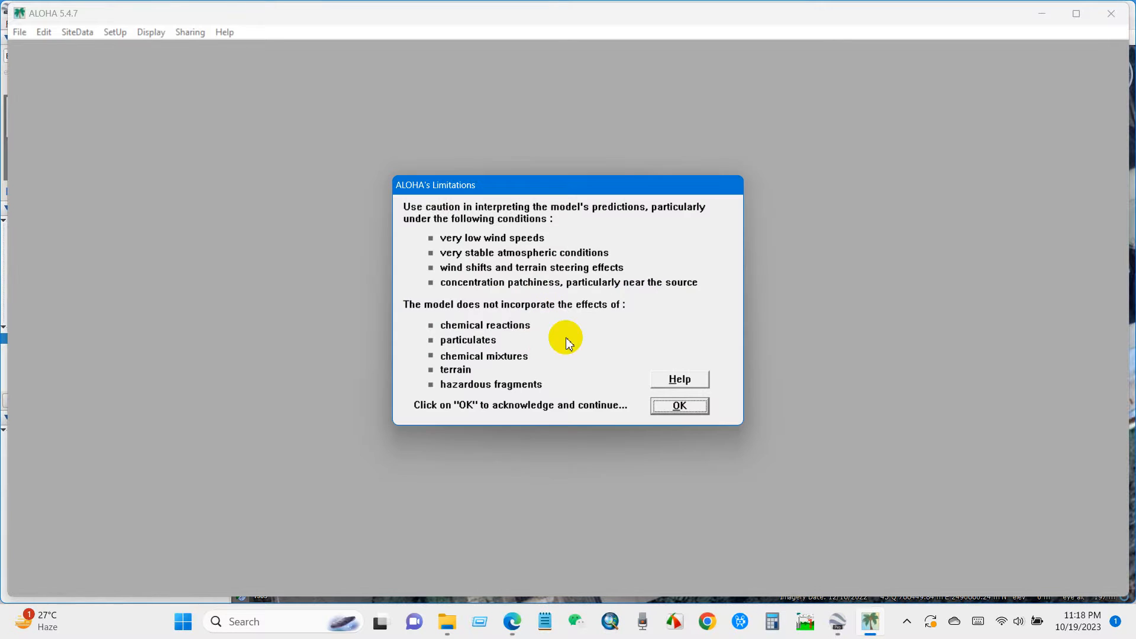
Acknowledge ALOHA's limitations, maximize the window and bring up SiteData Location settings
click(671, 408)
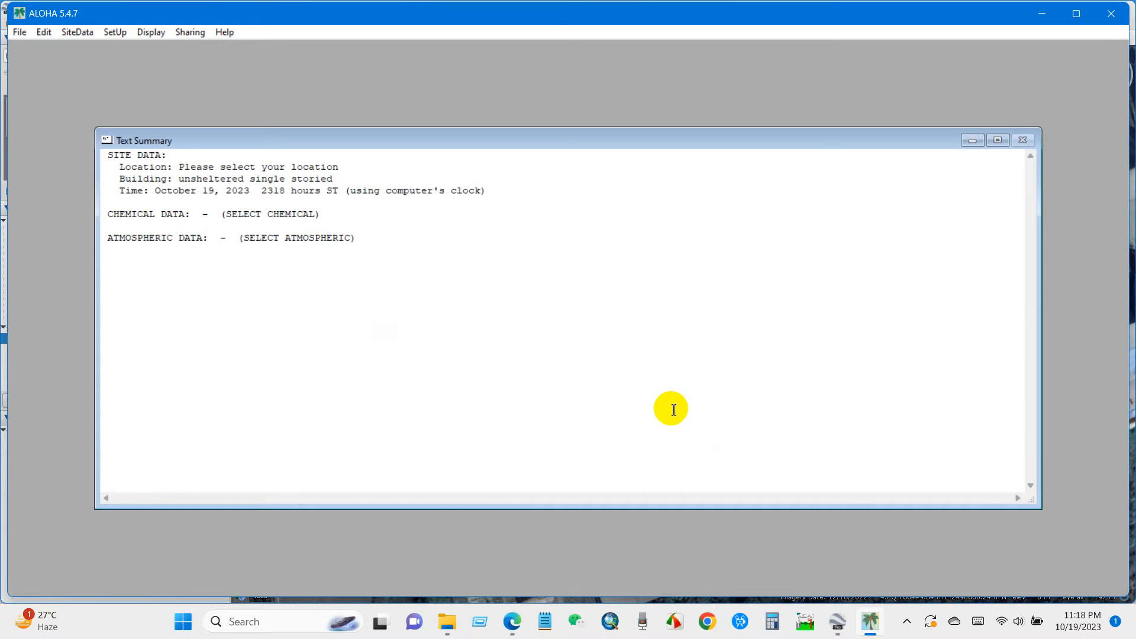
double_click(401, 11)
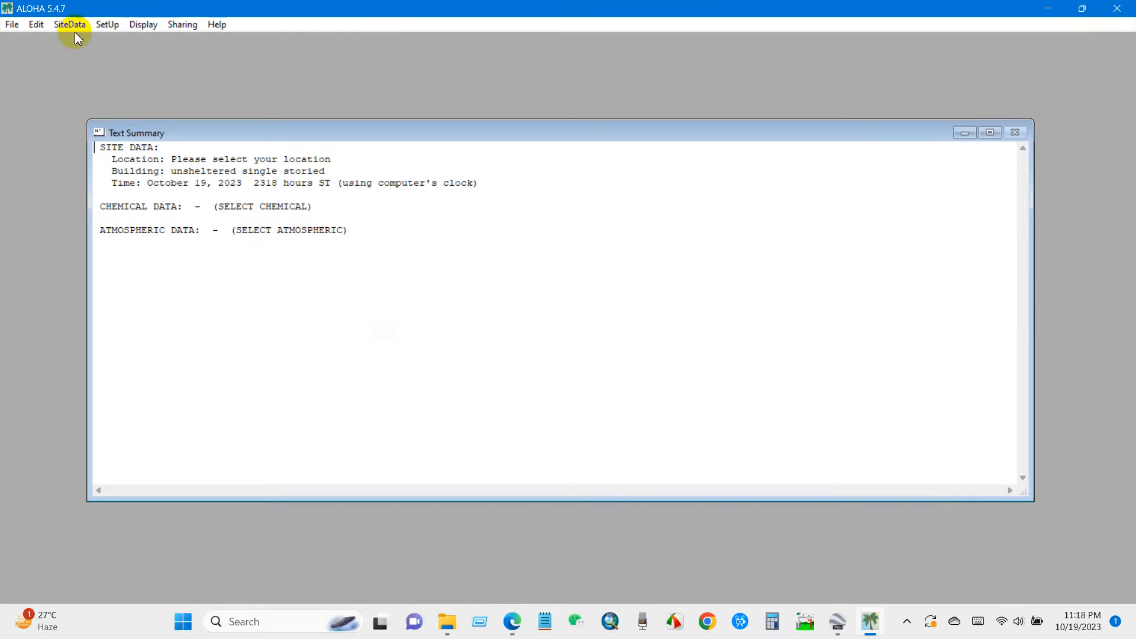
click(68, 25)
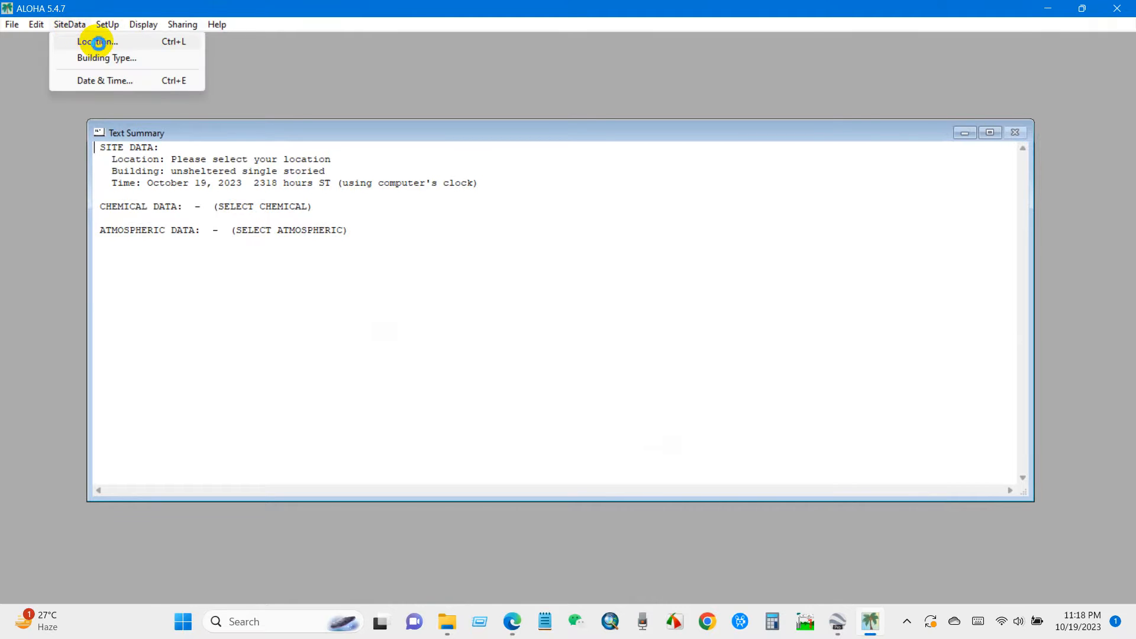
click(93, 40)
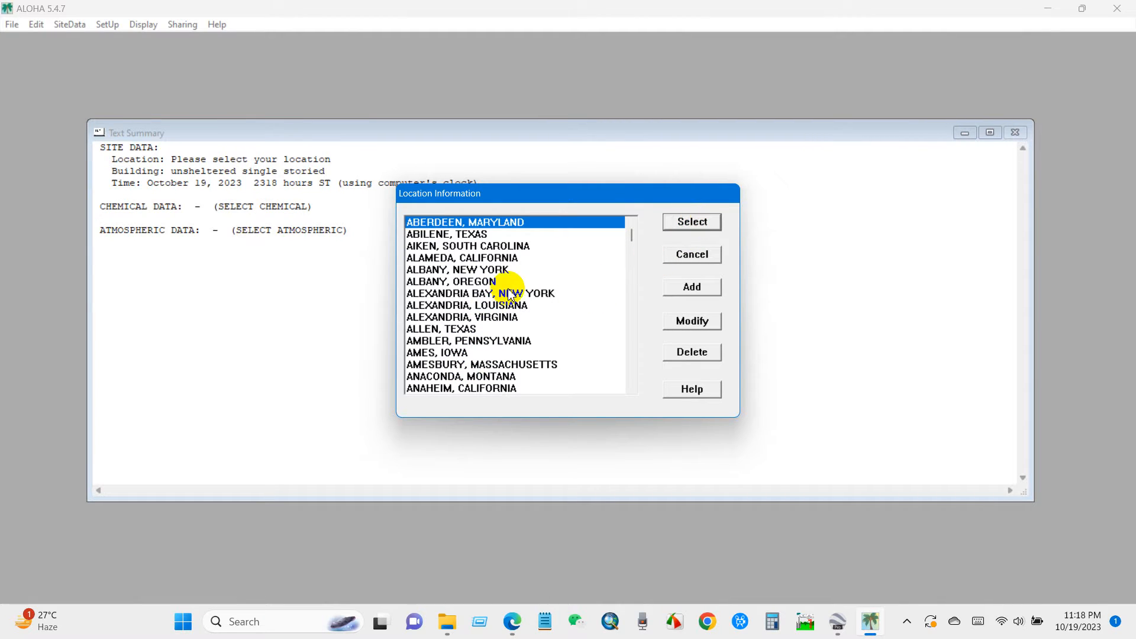
scroll(533, 284, down, 5)
scroll(510, 303, down, 5)
scroll(511, 303, down, 5)
scroll(510, 304, up, 5)
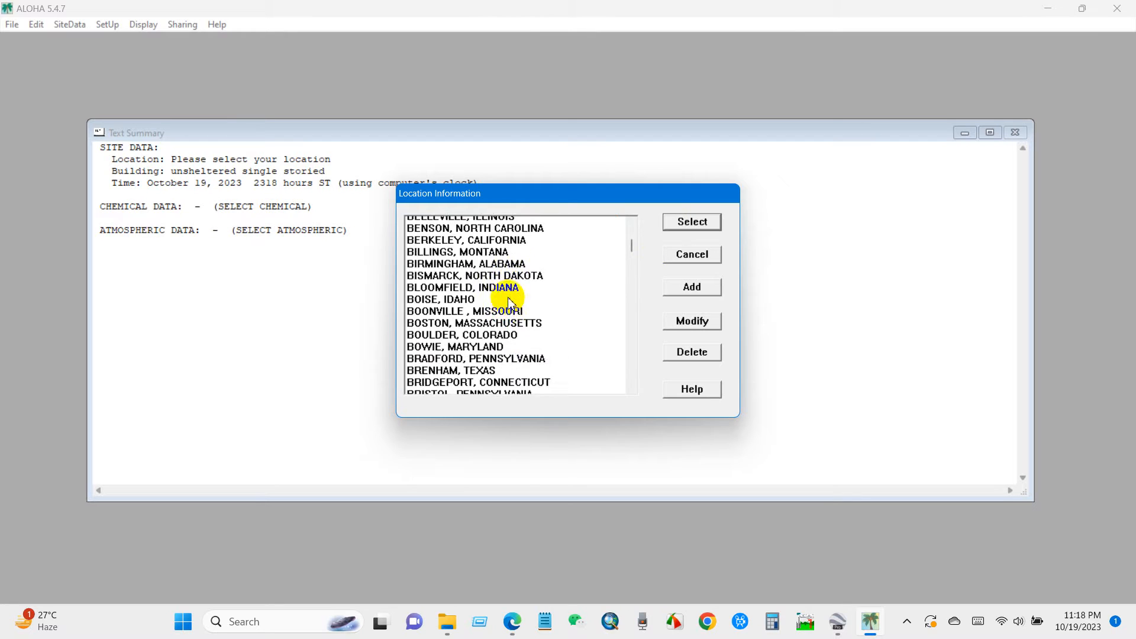
scroll(508, 297, up, 3)
scroll(569, 298, up, 5)
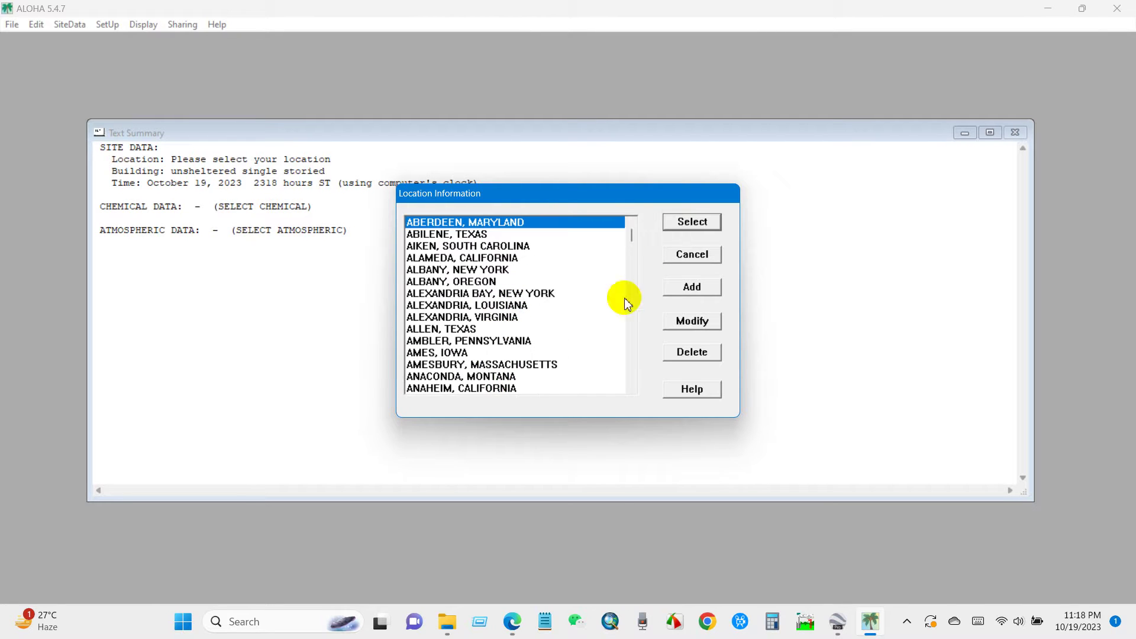
Add a new location named Khulna, marked as outside the U.S
click(690, 289)
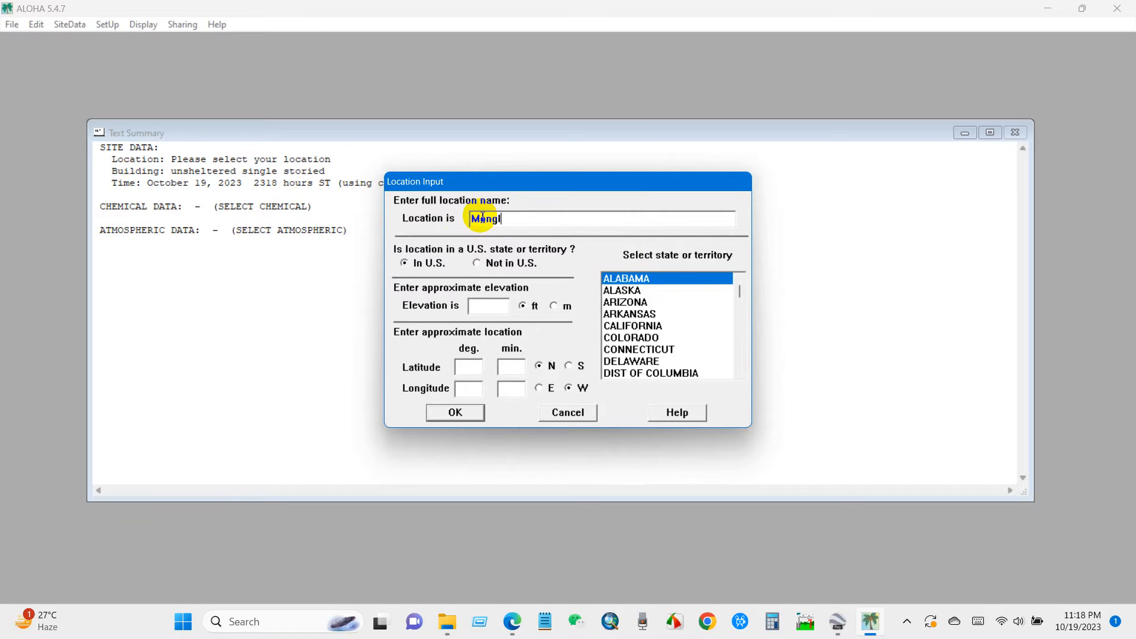
key(BackSpace)
key(BackSpace)
text(Khulna)
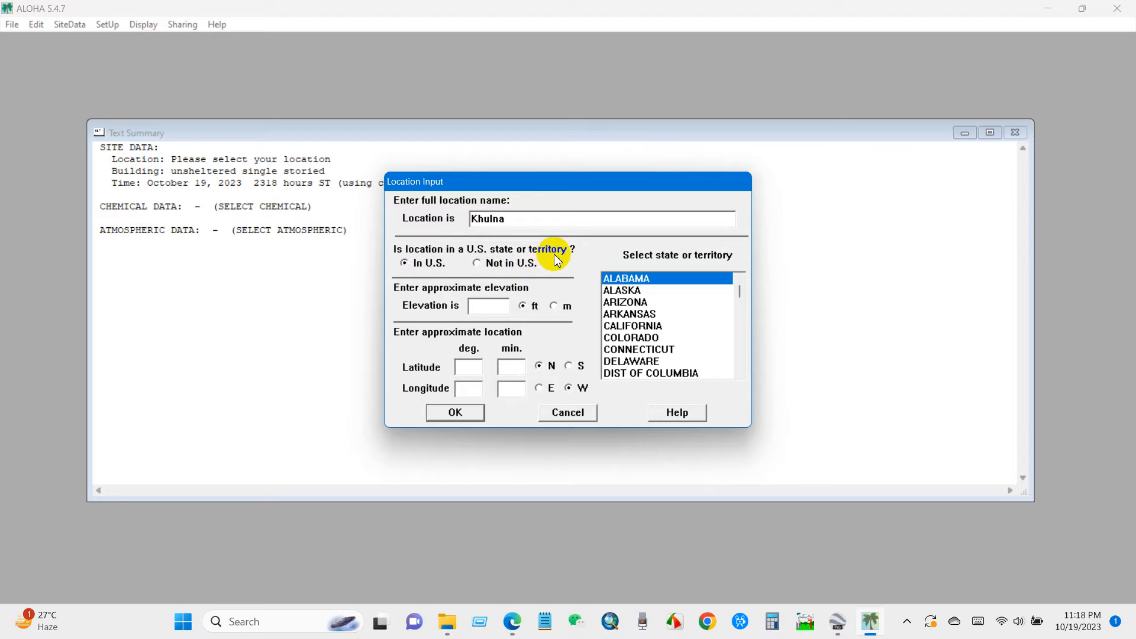
click(475, 263)
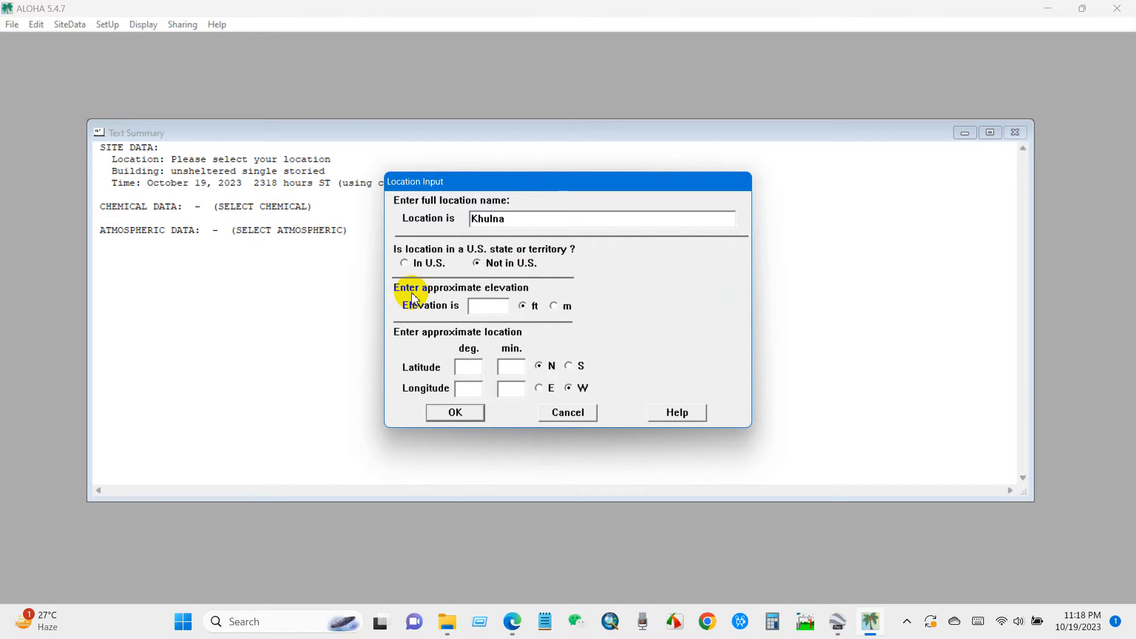
Set the site elevation to 6 m and move on to the latitude fields
click(484, 307)
text(6)
click(554, 305)
click(513, 366)
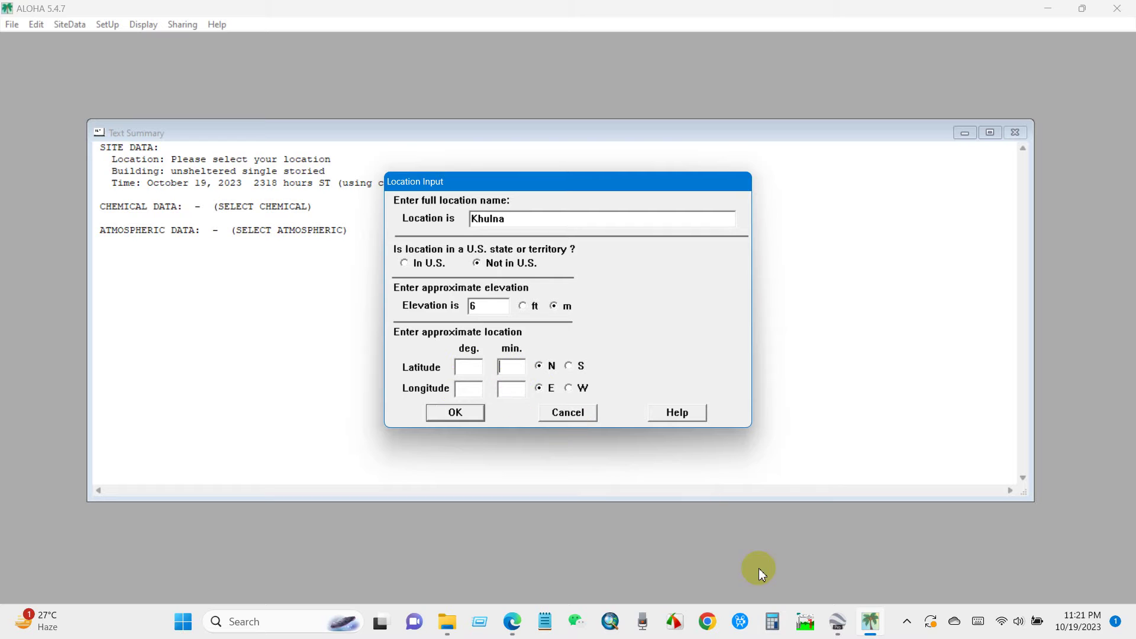
Drop a Google Earth placemark on the circled tank's centre to read its coordinates, then return to ALOHA
click(838, 621)
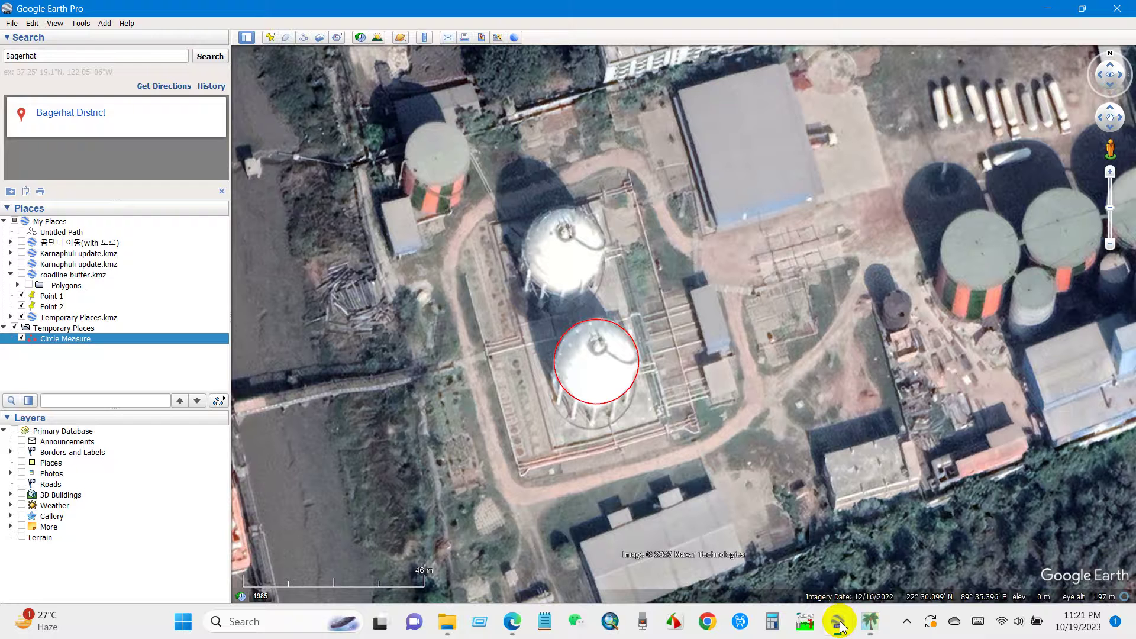
click(270, 37)
drag(689, 311, 600, 348)
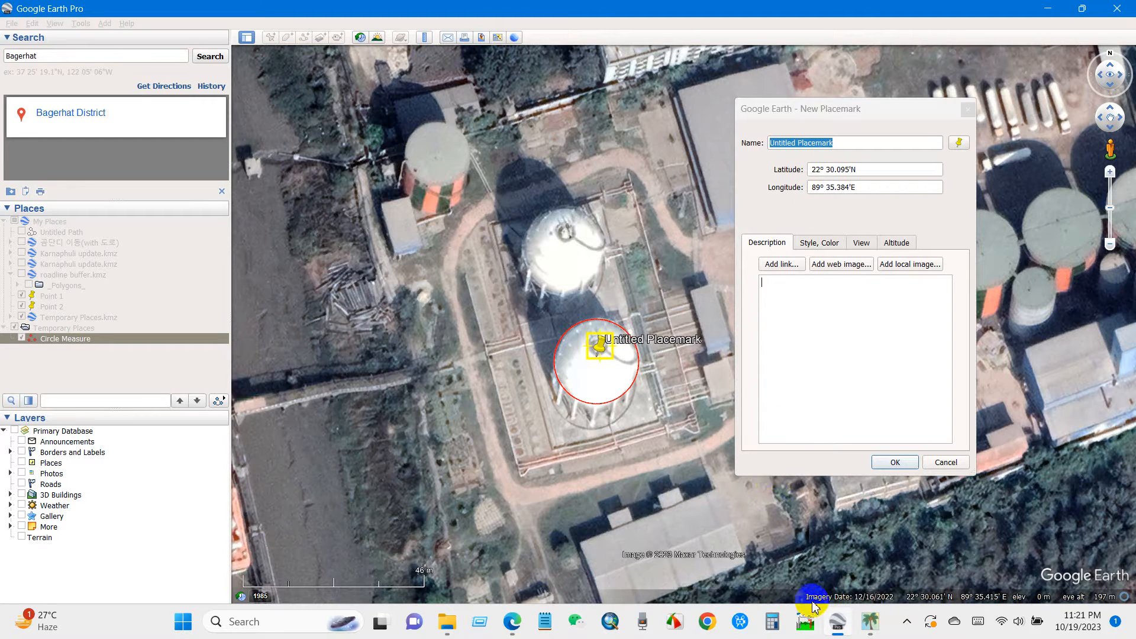
click(870, 621)
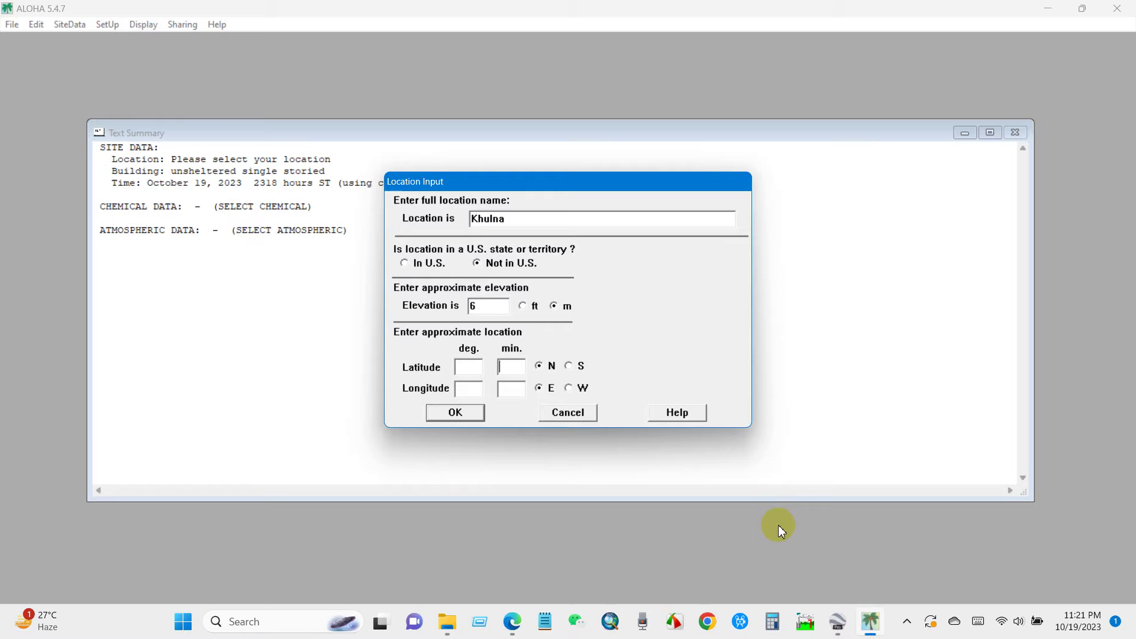
Enter latitude 22° 30.0′ N and longitude 89° 35.3′ E, checking against the Google Earth placemark
click(538, 389)
text(22)
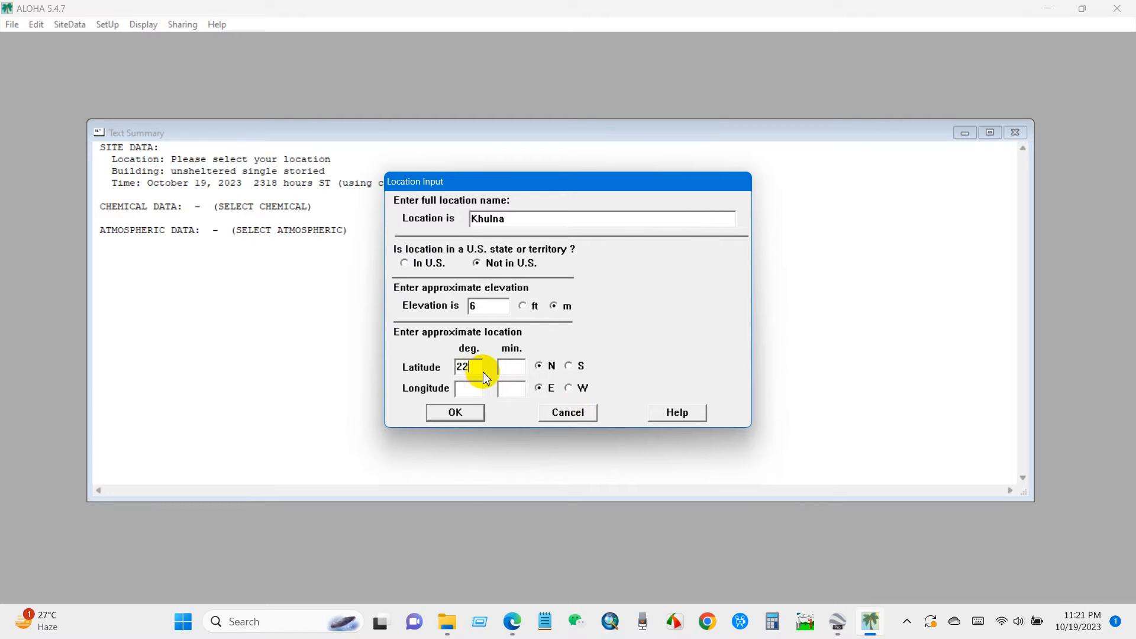
click(512, 371)
text(30)
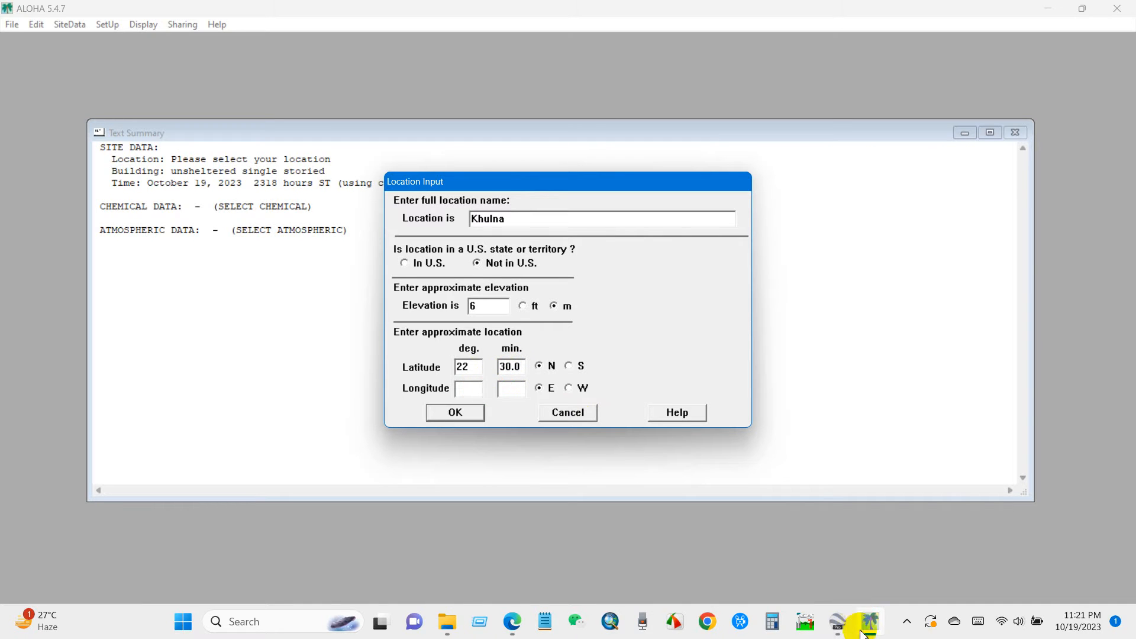
click(839, 622)
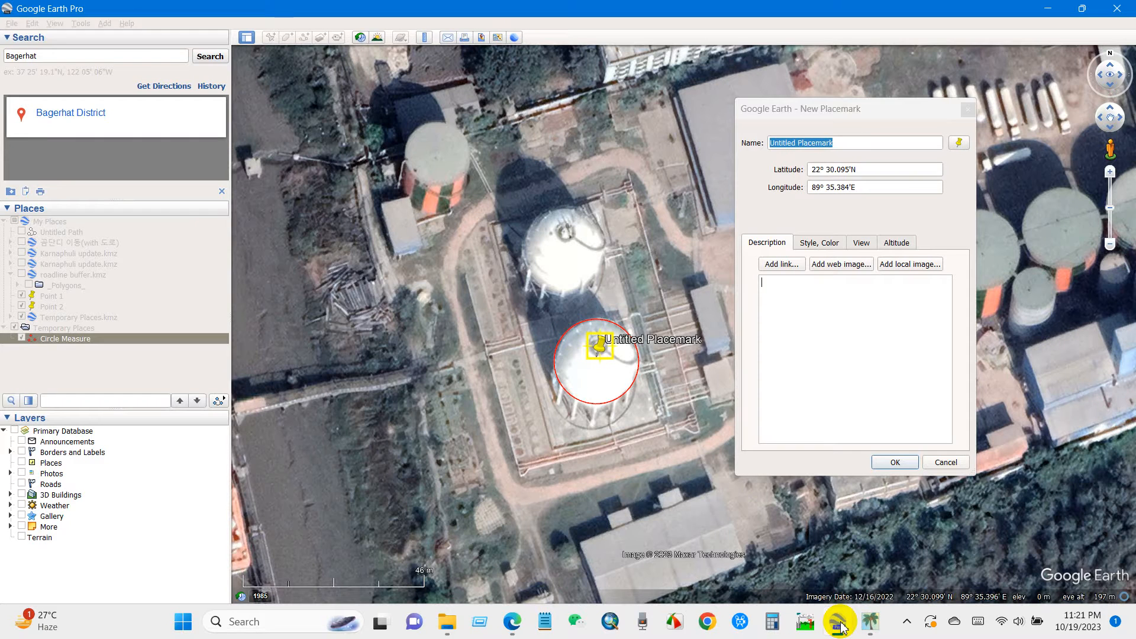
click(839, 621)
click(464, 388)
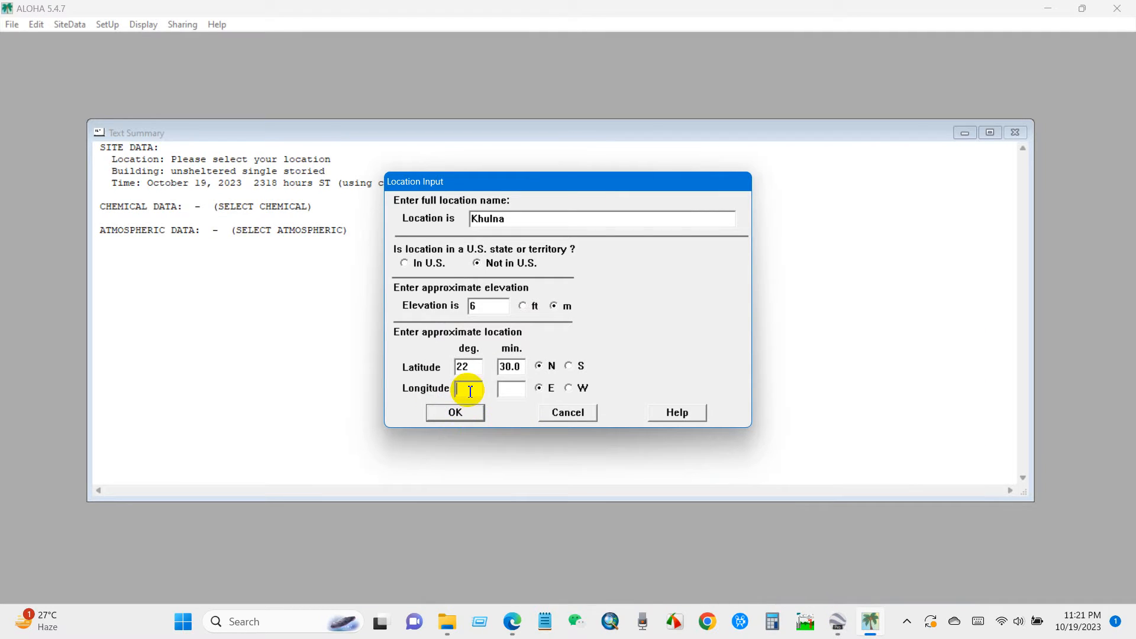
text(89)
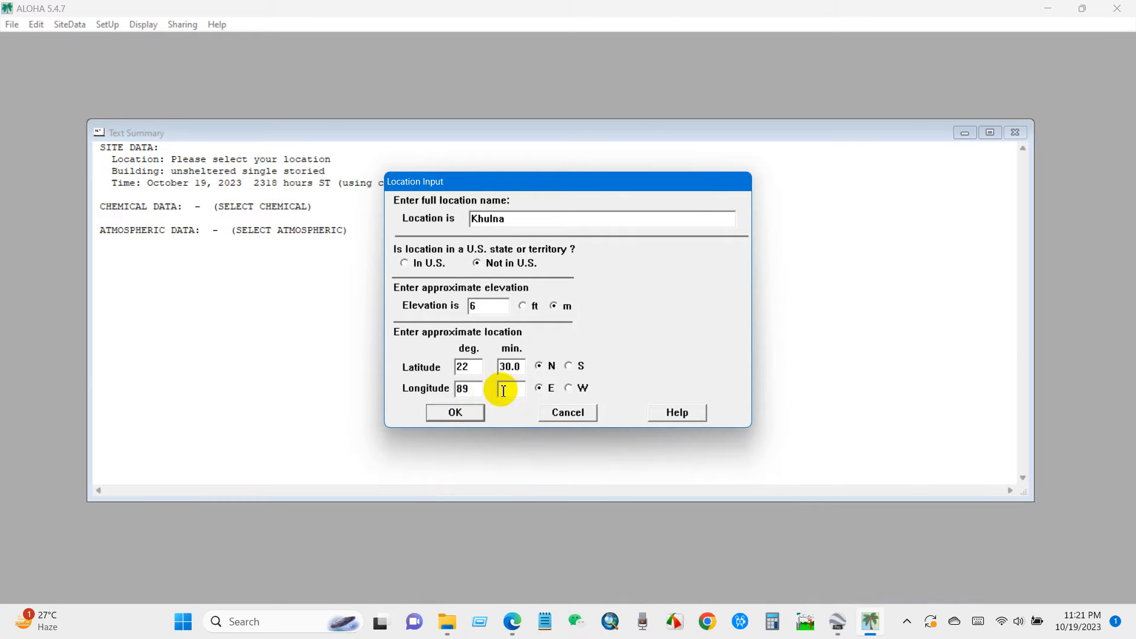
click(507, 389)
text(35.3)
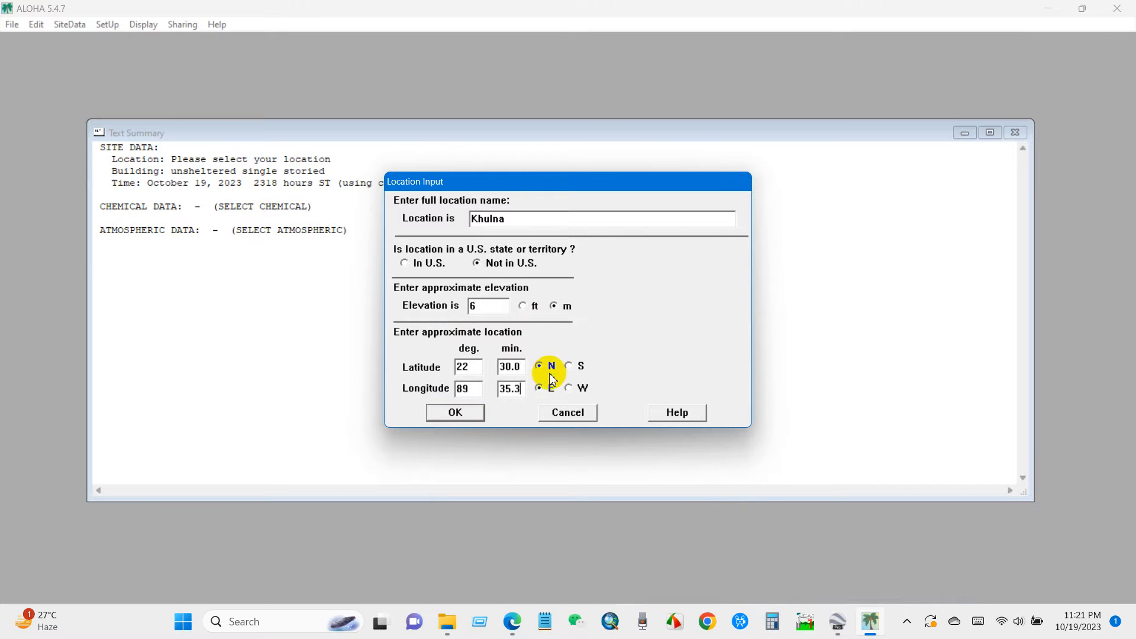
Confirm the coordinates, set country Bangladesh with a −6 hour GMT offset, and select KHULNA, BANGLADESH as the site
click(457, 411)
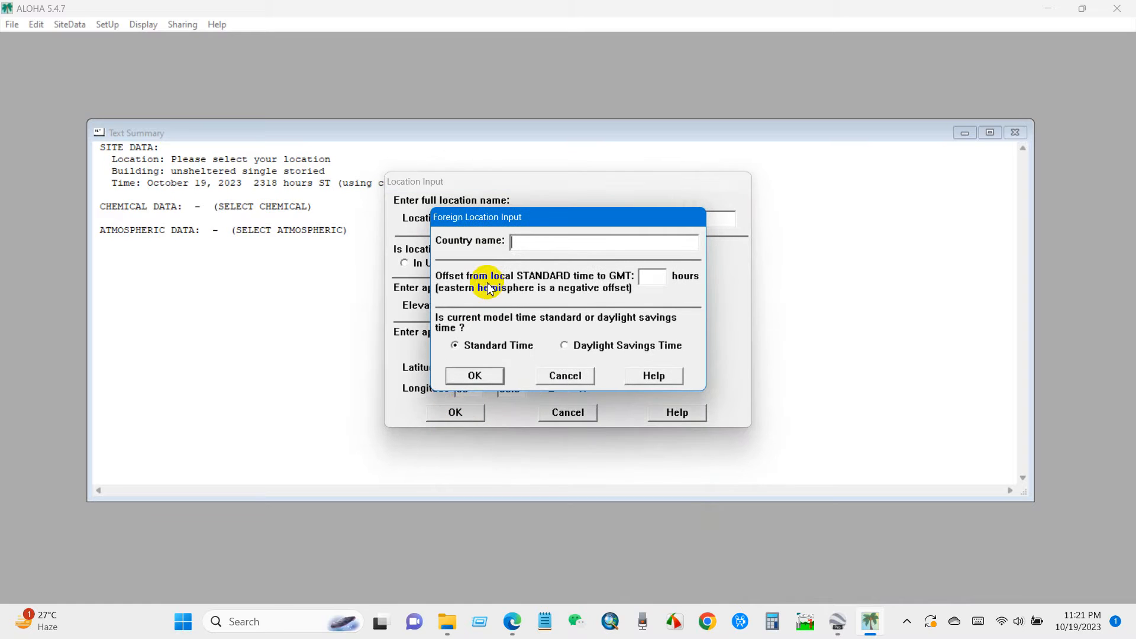
text(Ban)
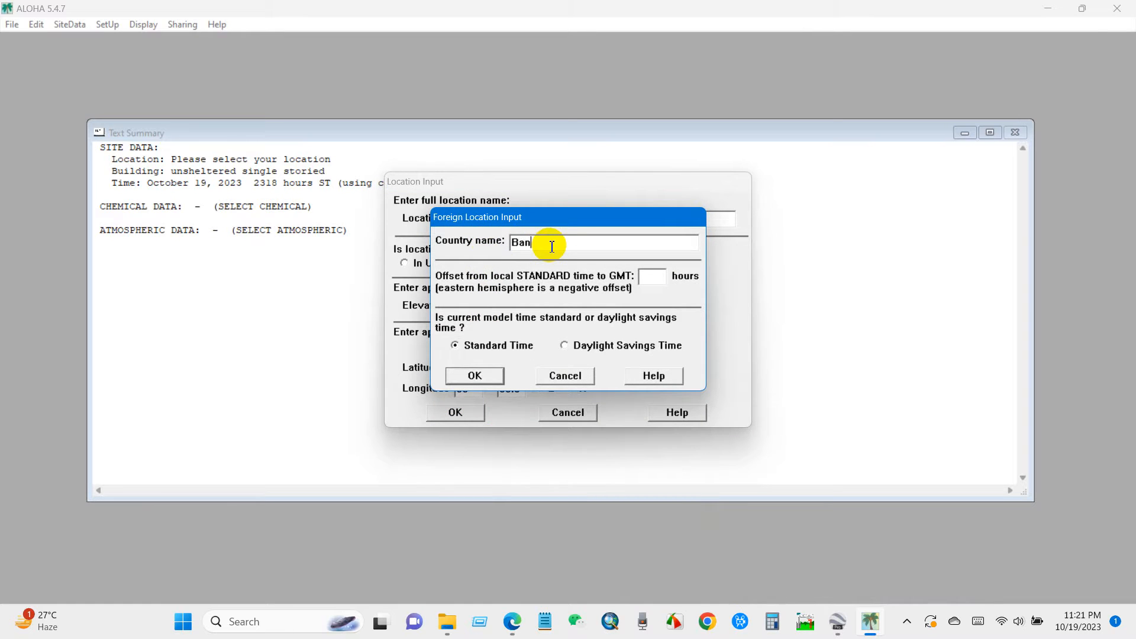
text(gladesh)
click(653, 278)
text(-6)
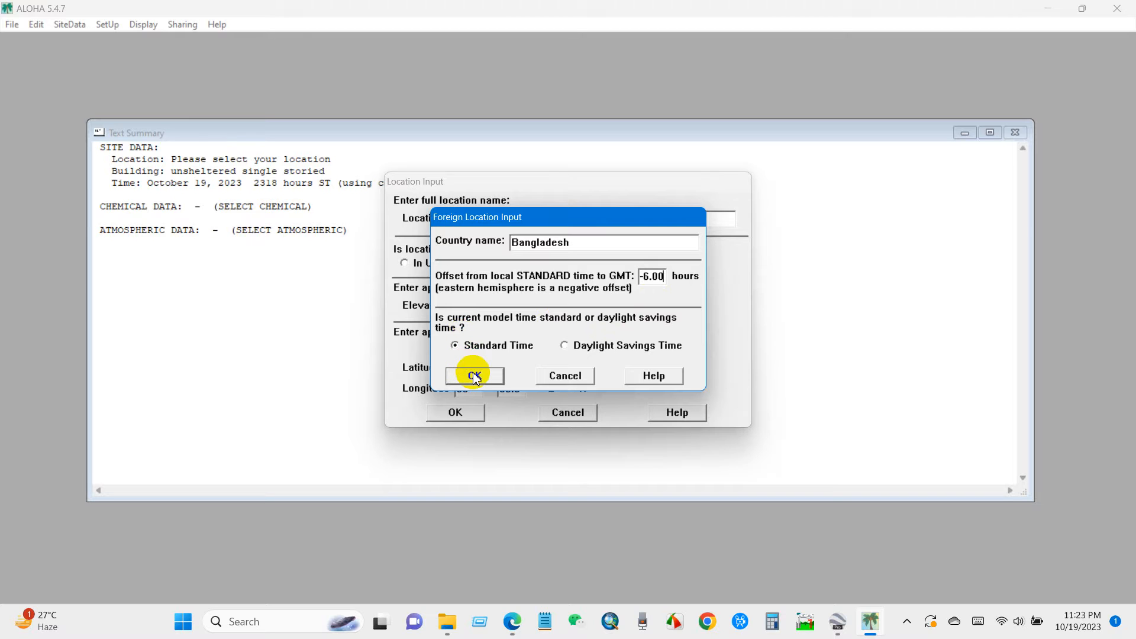
click(477, 377)
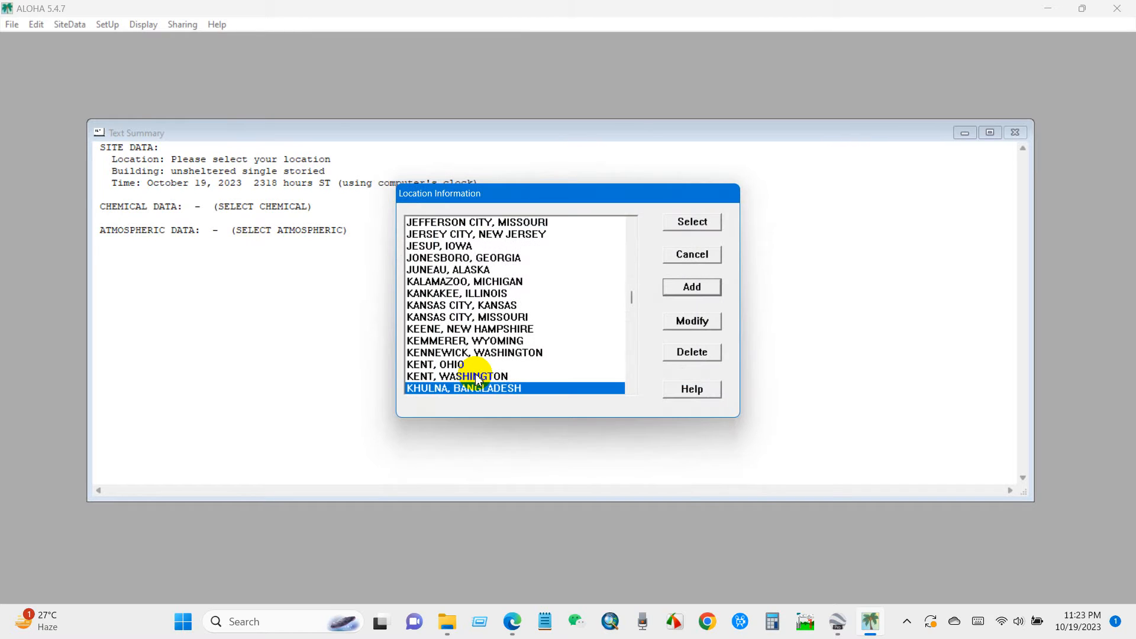
click(692, 221)
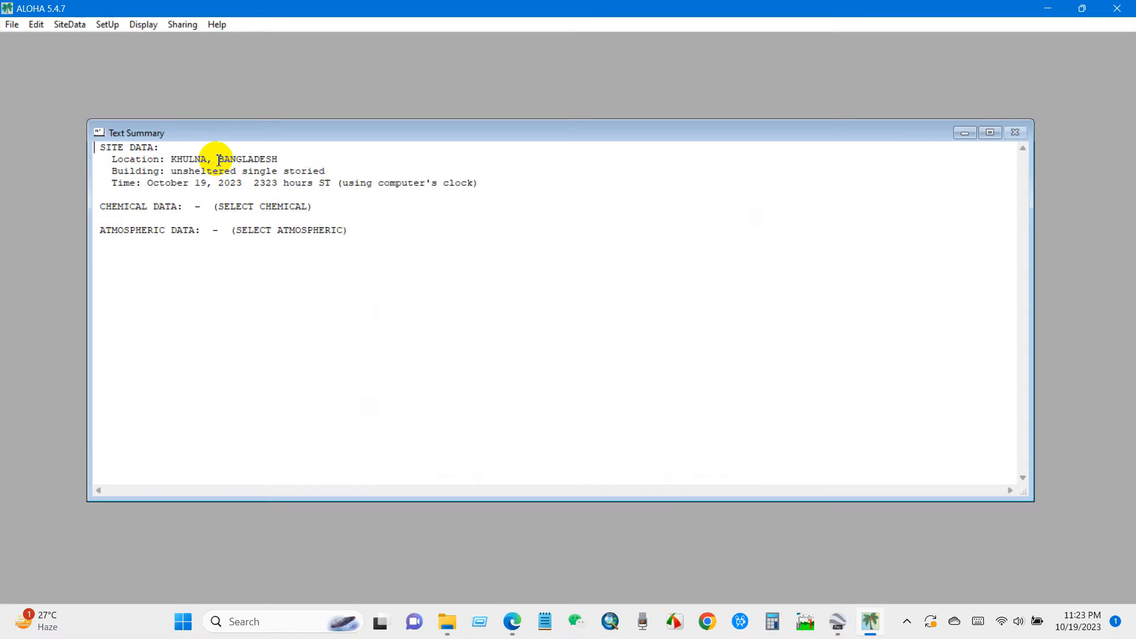
click(71, 24)
click(89, 58)
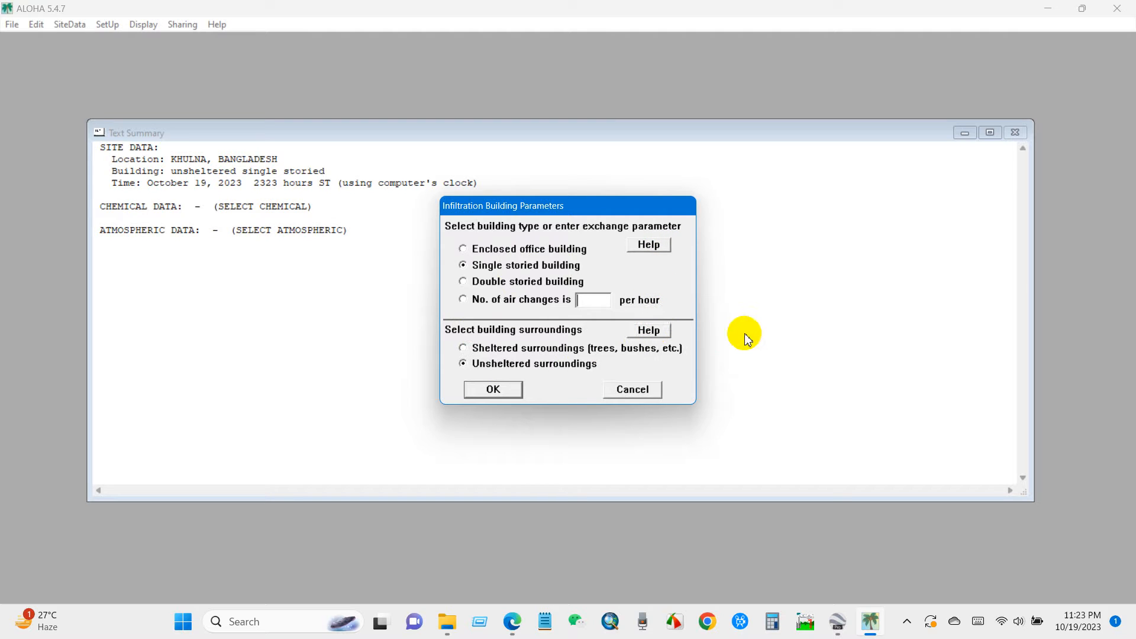
click(494, 389)
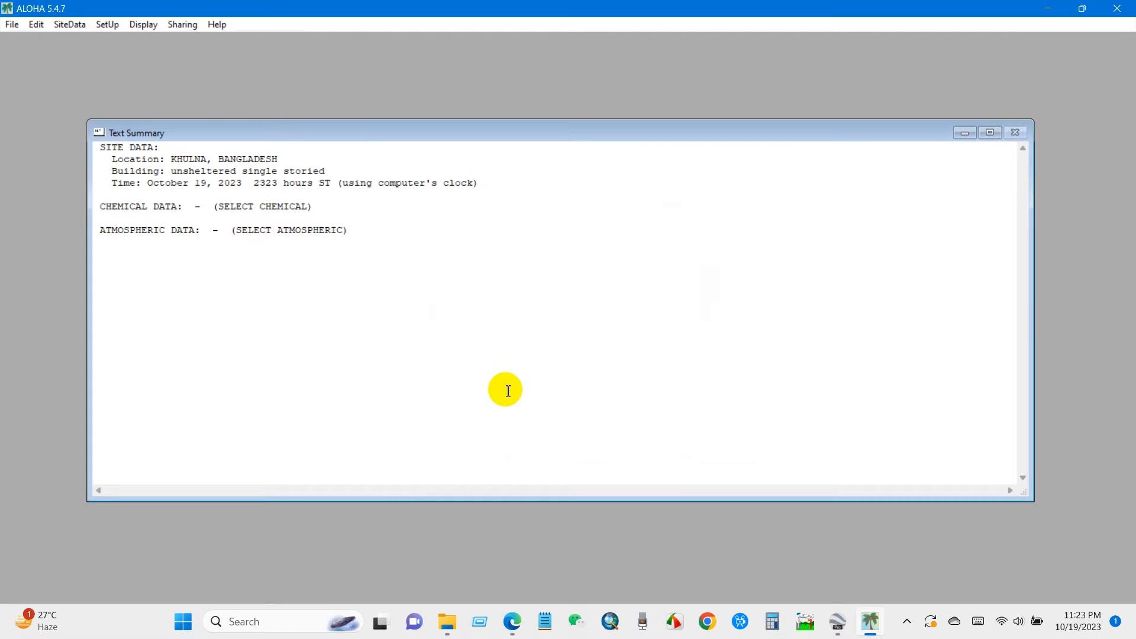
Keep Date & Time on the internal clock, then bring up the SetUp Chemical list
click(108, 24)
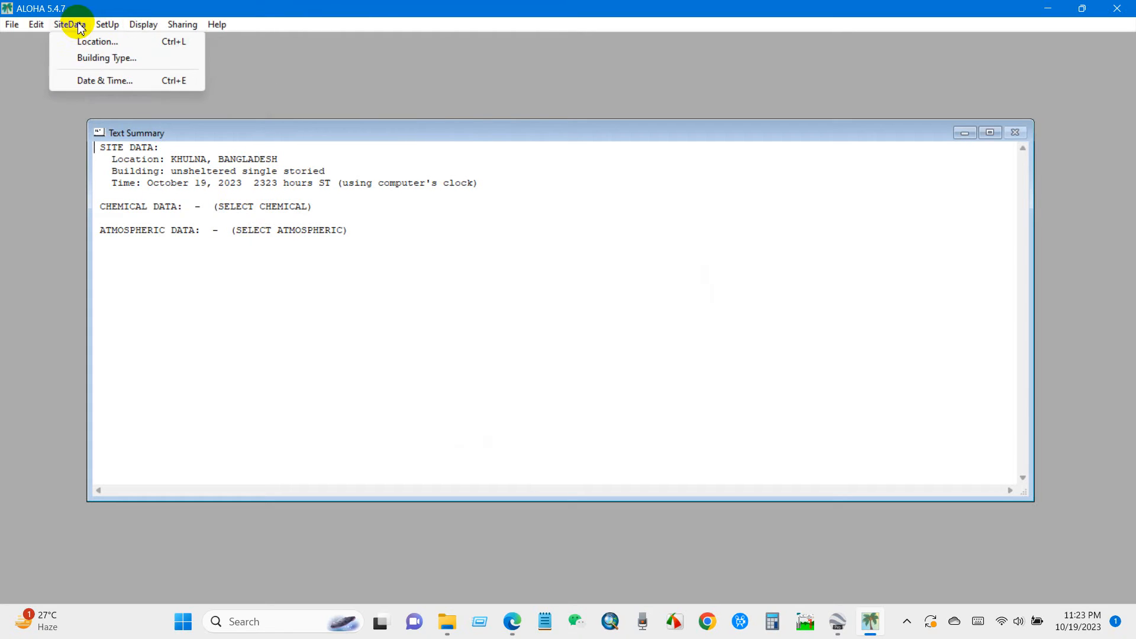
click(105, 80)
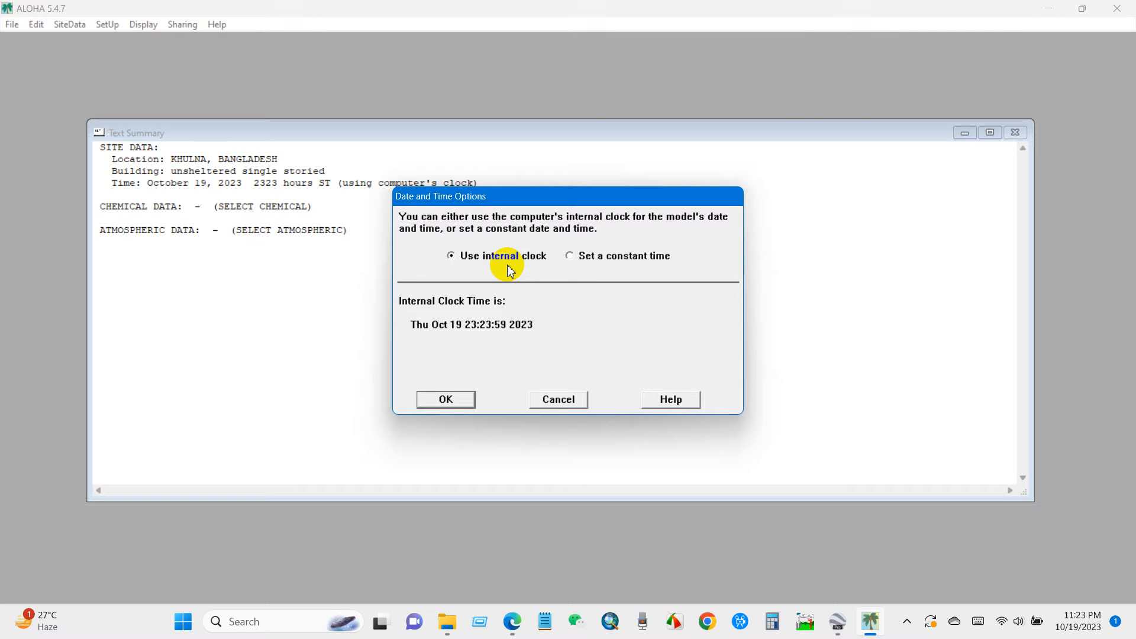
click(447, 398)
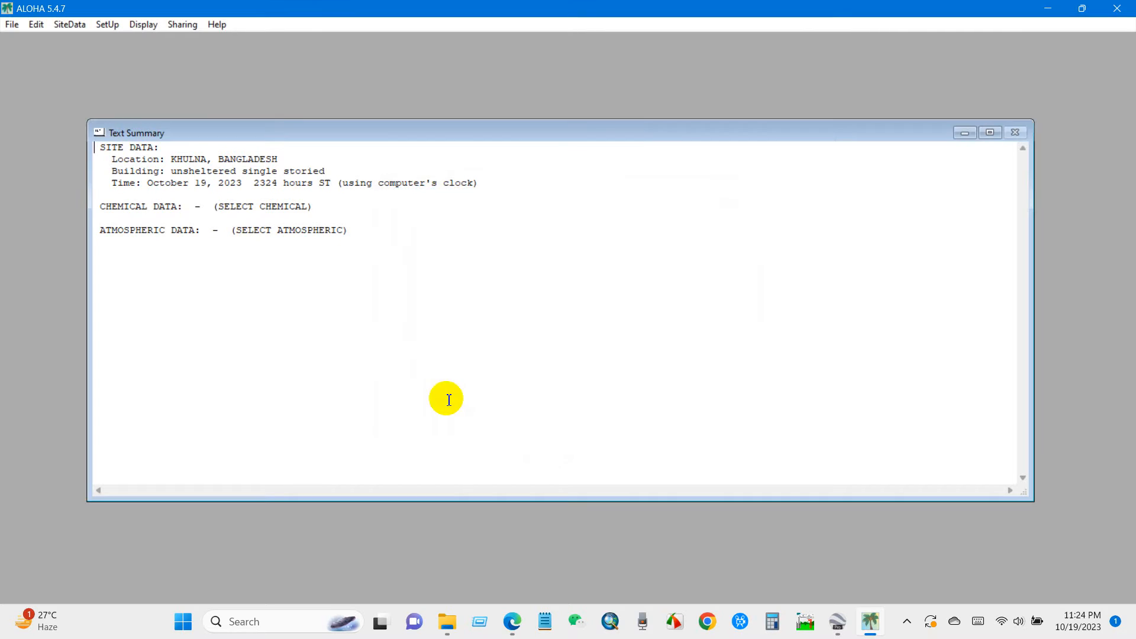
click(106, 25)
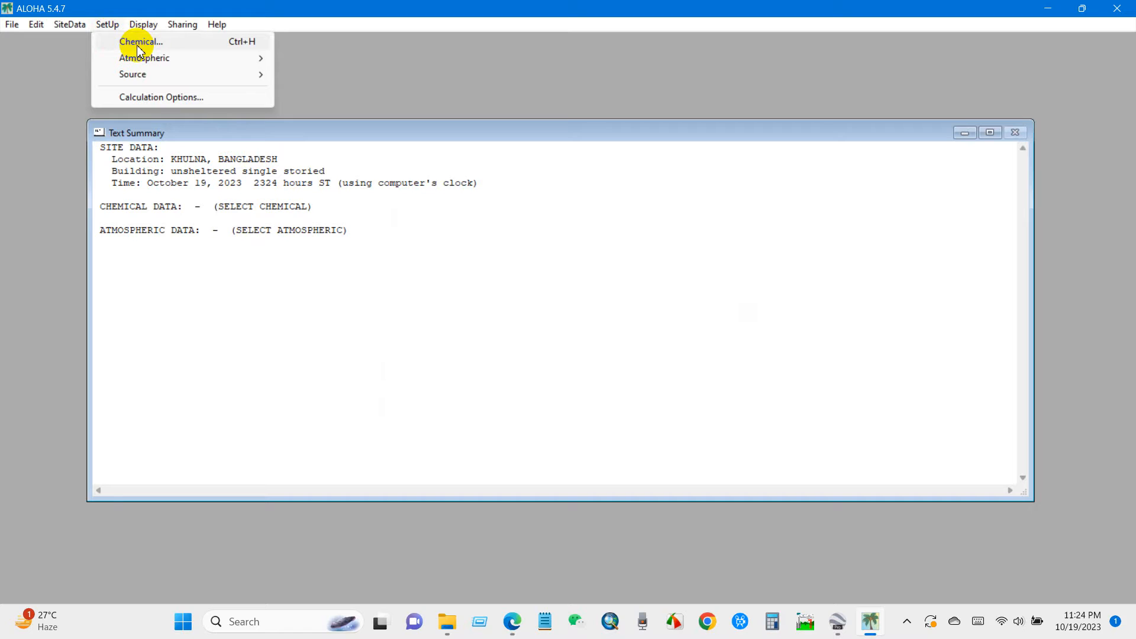
click(138, 45)
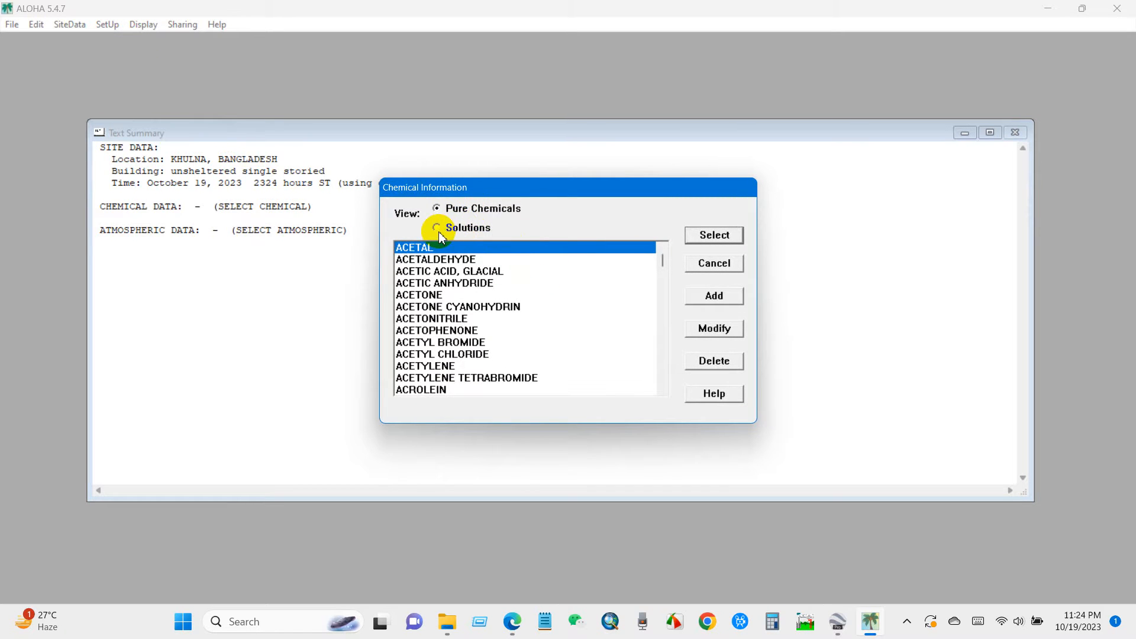
scroll(497, 298, down, 3)
scroll(552, 302, down, 3)
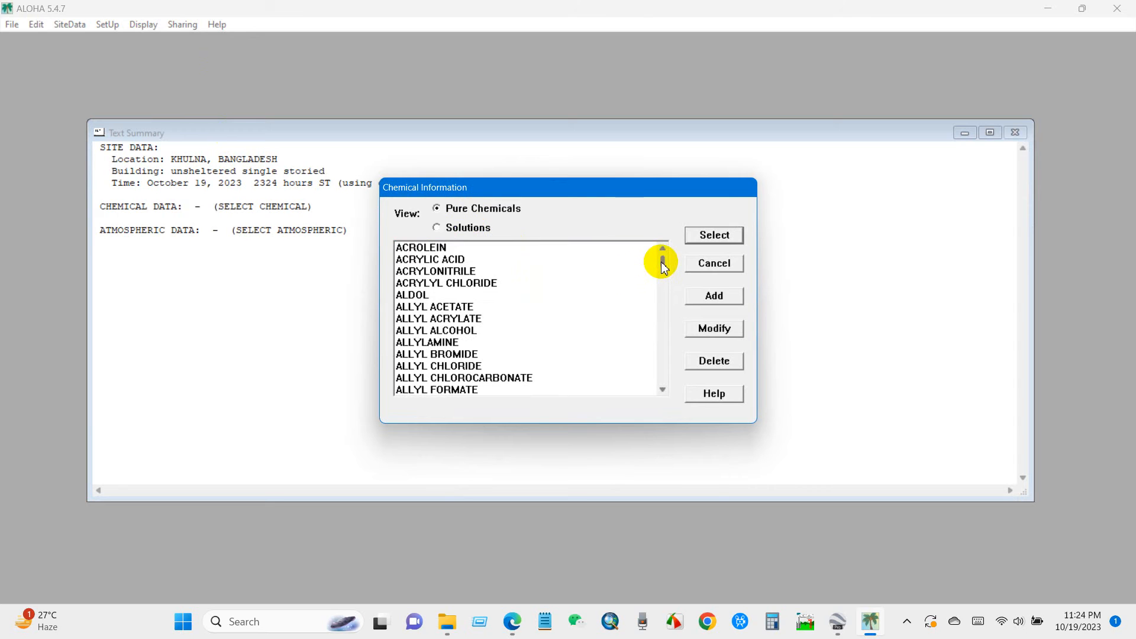
drag(664, 262, 661, 245)
click(436, 227)
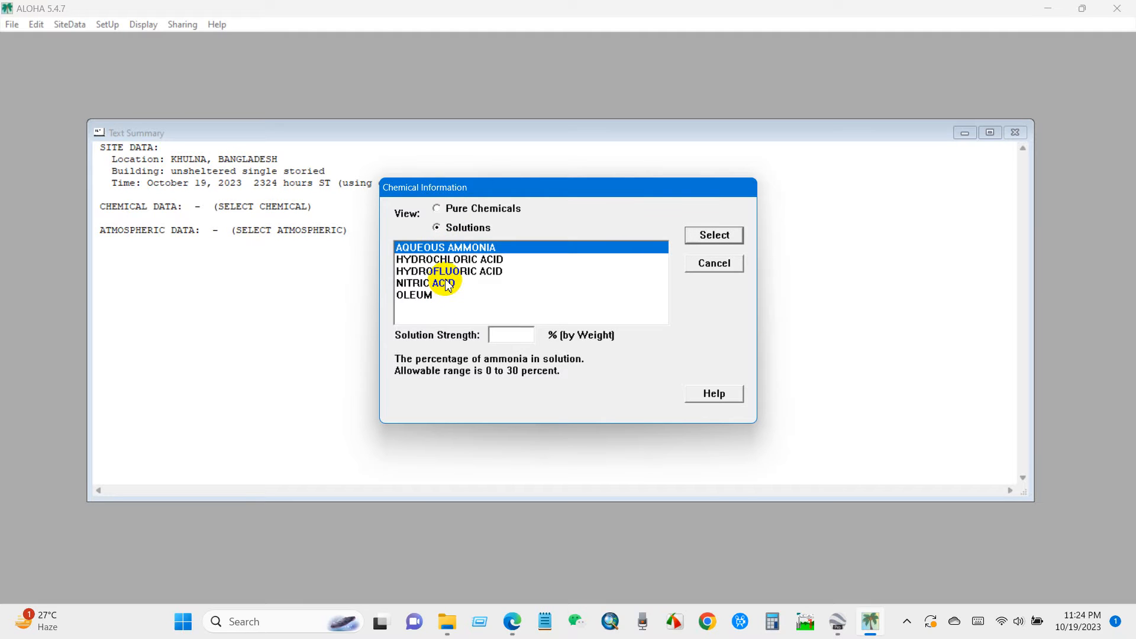
click(437, 209)
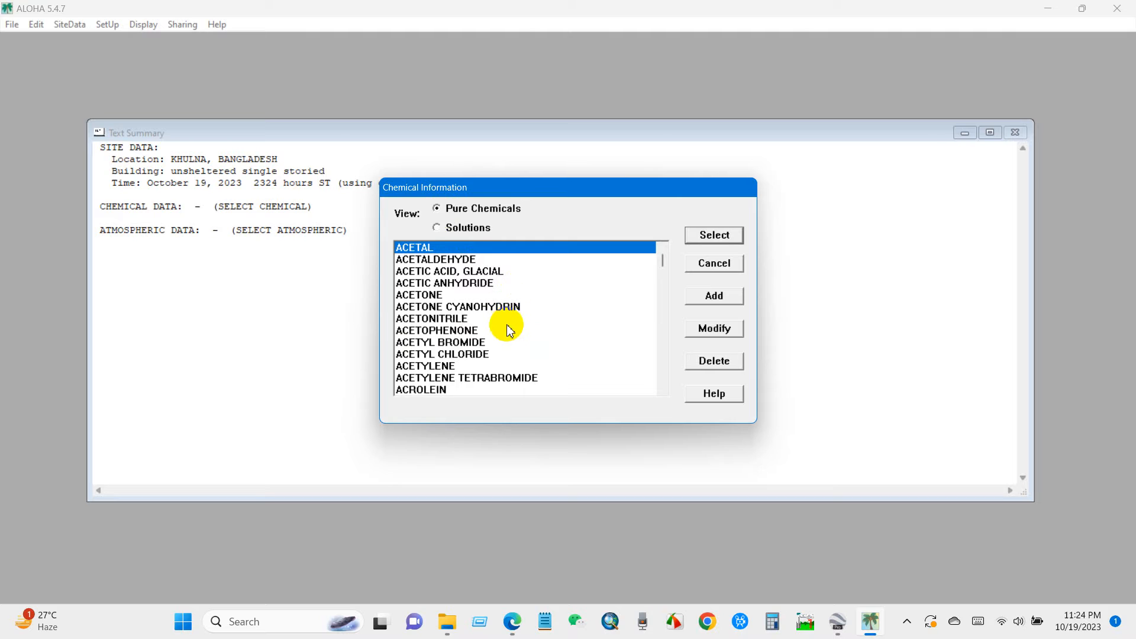
scroll(511, 311, down, 2)
scroll(585, 297, down, 2)
click(662, 248)
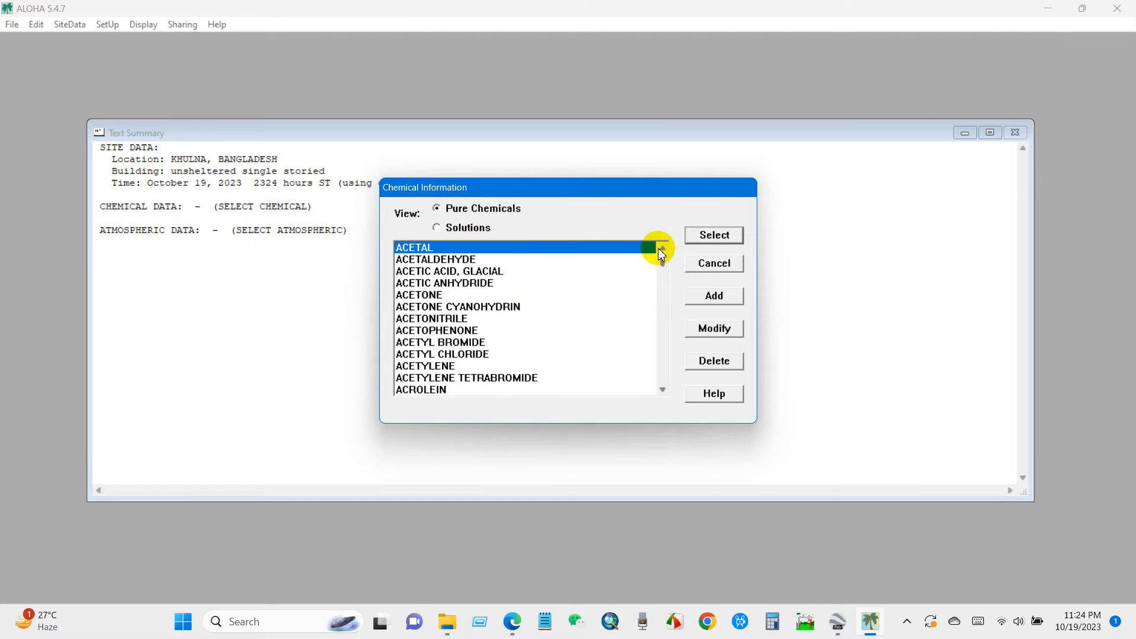
click(699, 296)
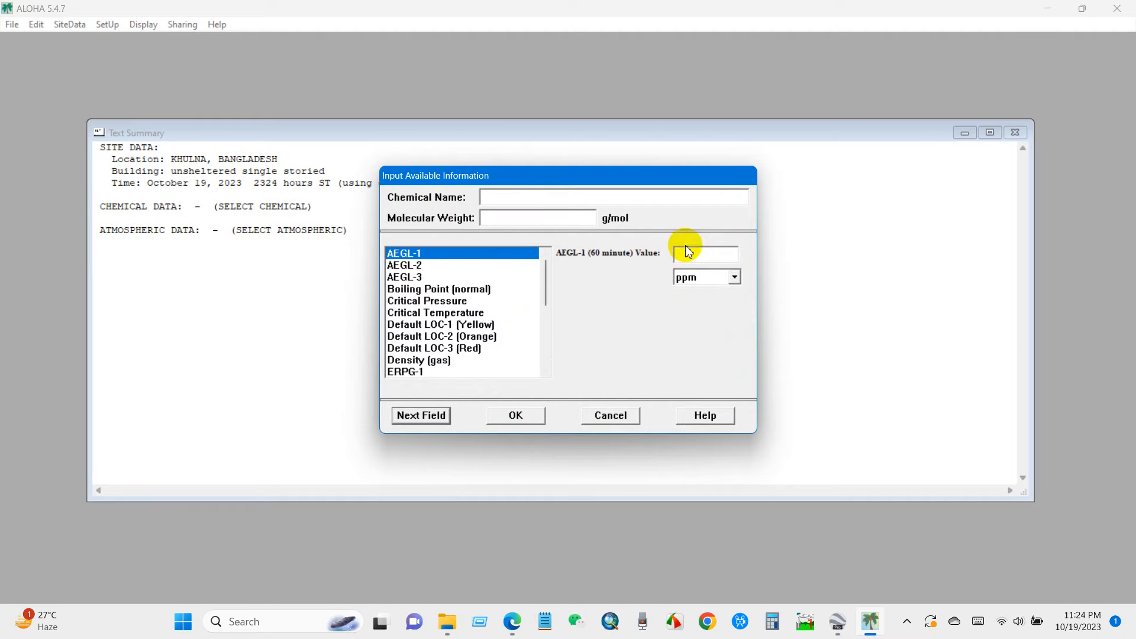
click(597, 410)
scroll(589, 314, down, 1)
click(610, 414)
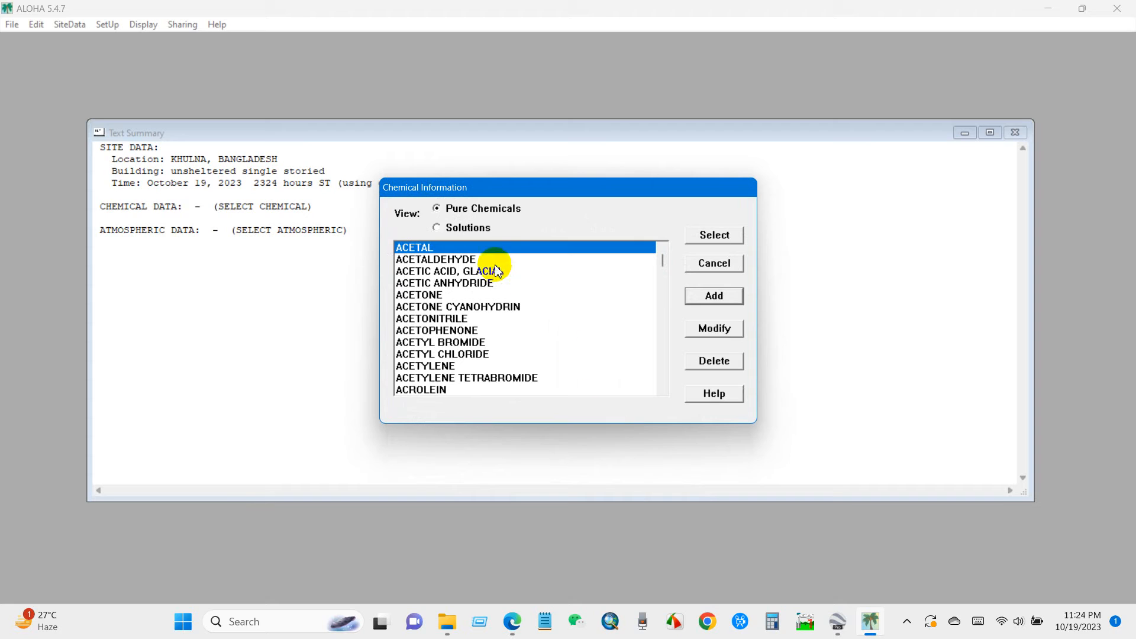
scroll(586, 306, down, 3)
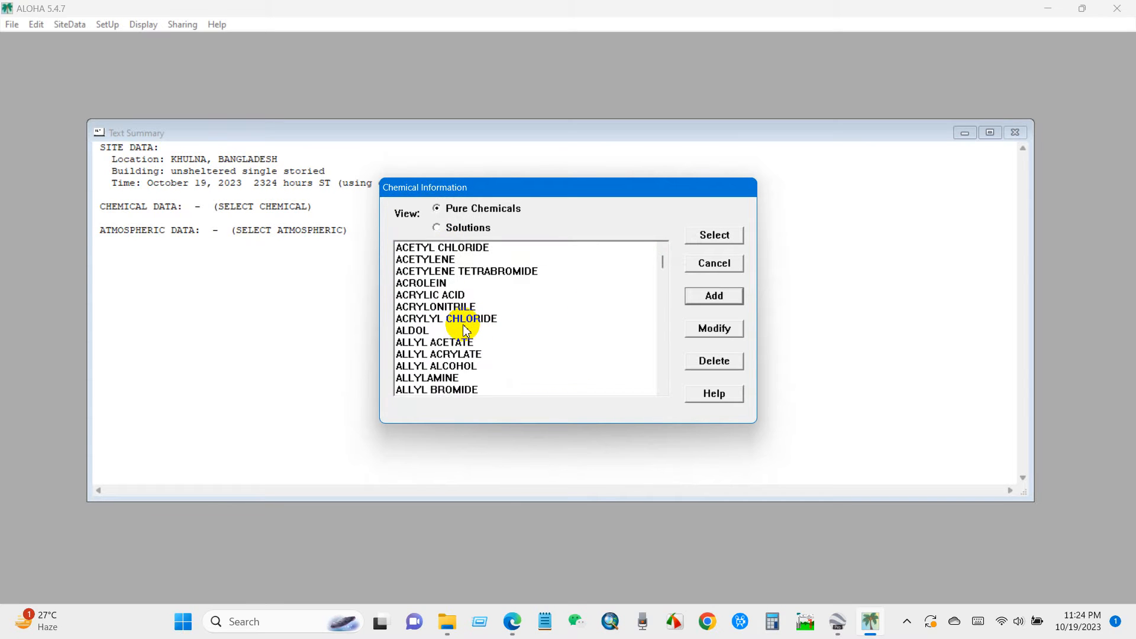
Jump to the P chemicals and select PROPANE as the scenario chemical
click(463, 330)
key(p)
scroll(464, 331, down, 5)
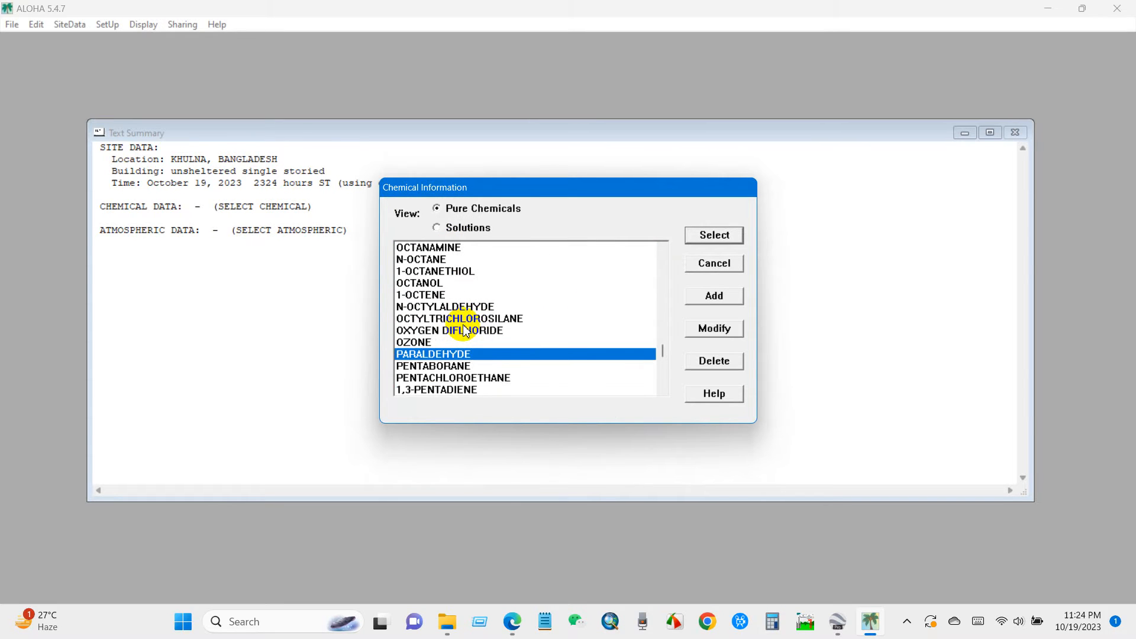
scroll(464, 332, down, 1)
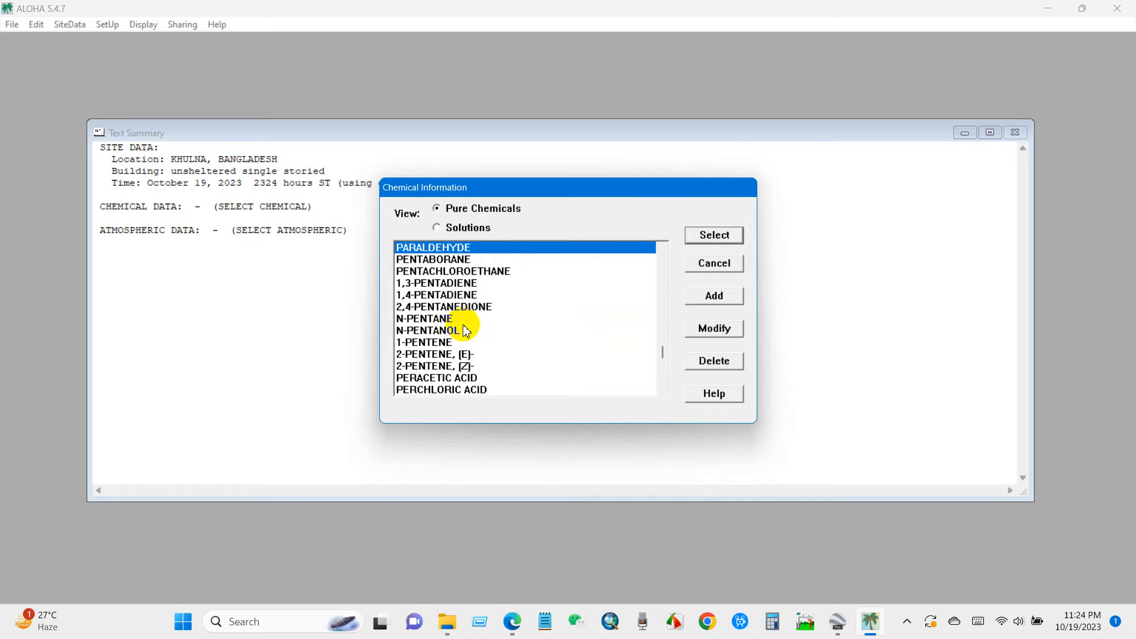
scroll(463, 332, down, 3)
scroll(463, 332, down, 3)
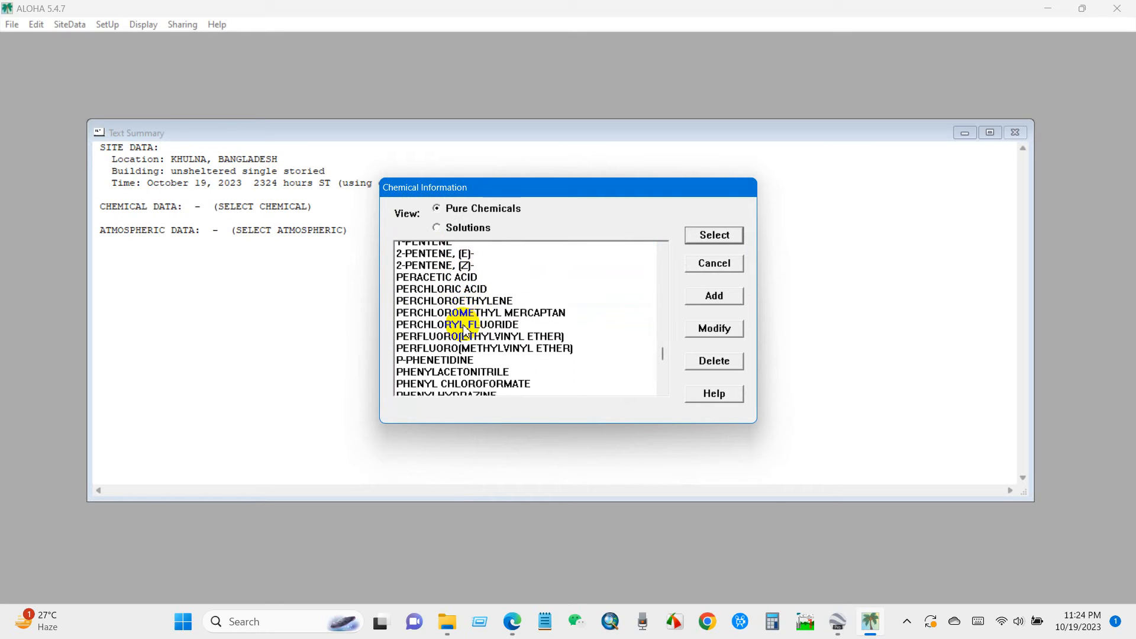
scroll(463, 331, down, 3)
scroll(464, 331, down, 2)
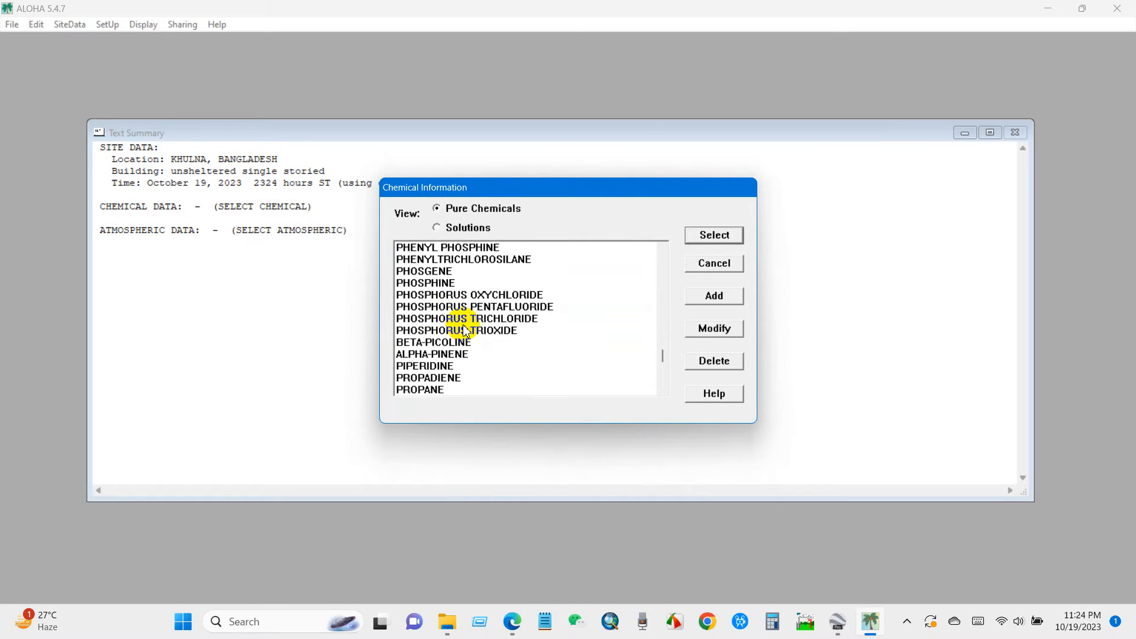
click(422, 390)
scroll(431, 383, down, 1)
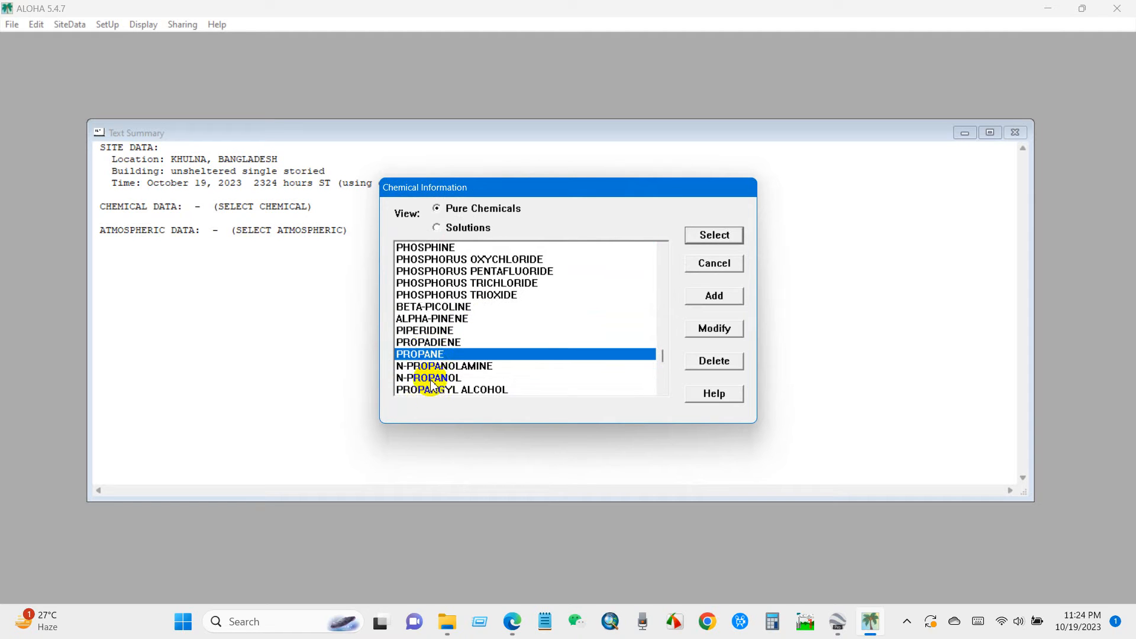
click(707, 237)
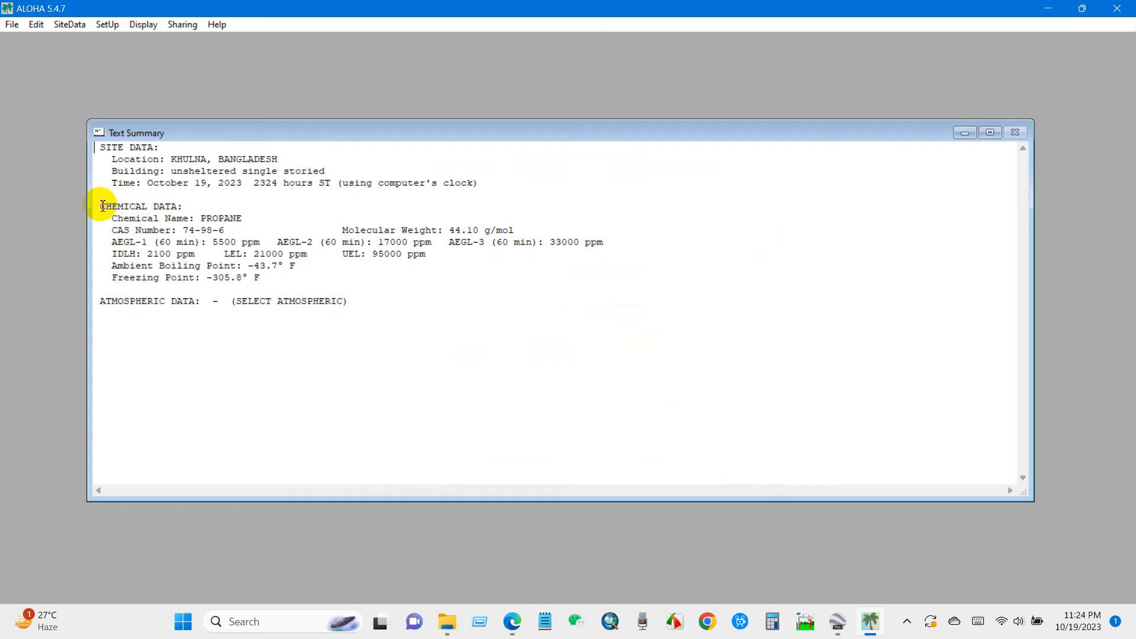
Highlight the CHEMICAL DATA heading and PROPANE name in the summary to confirm the selection
drag(99, 206, 182, 206)
click(216, 218)
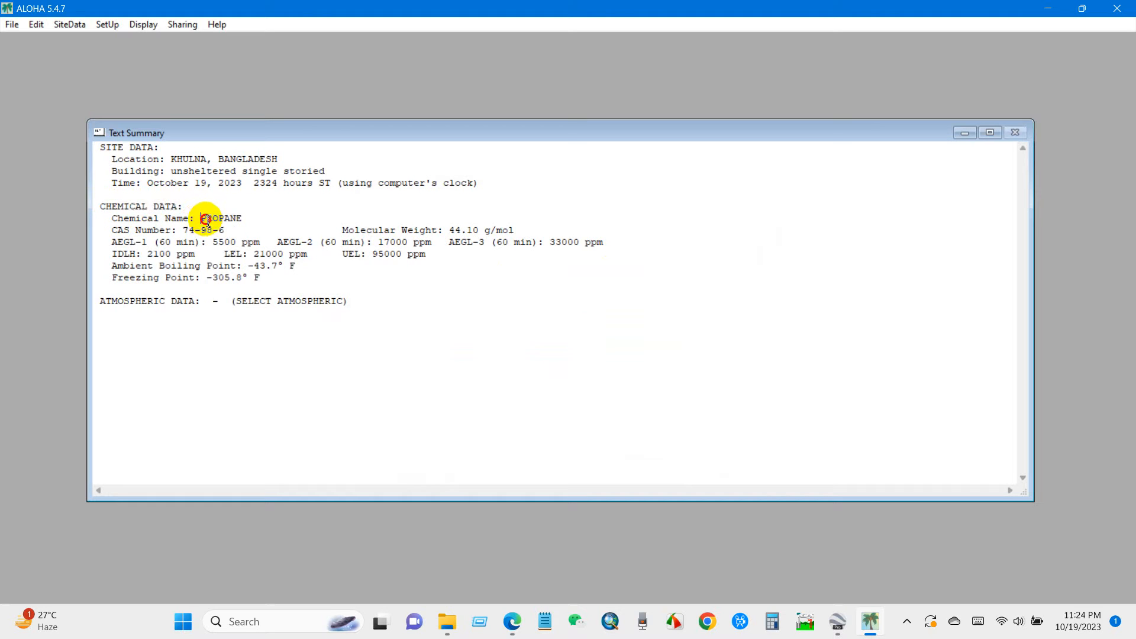
double_click(206, 219)
click(246, 241)
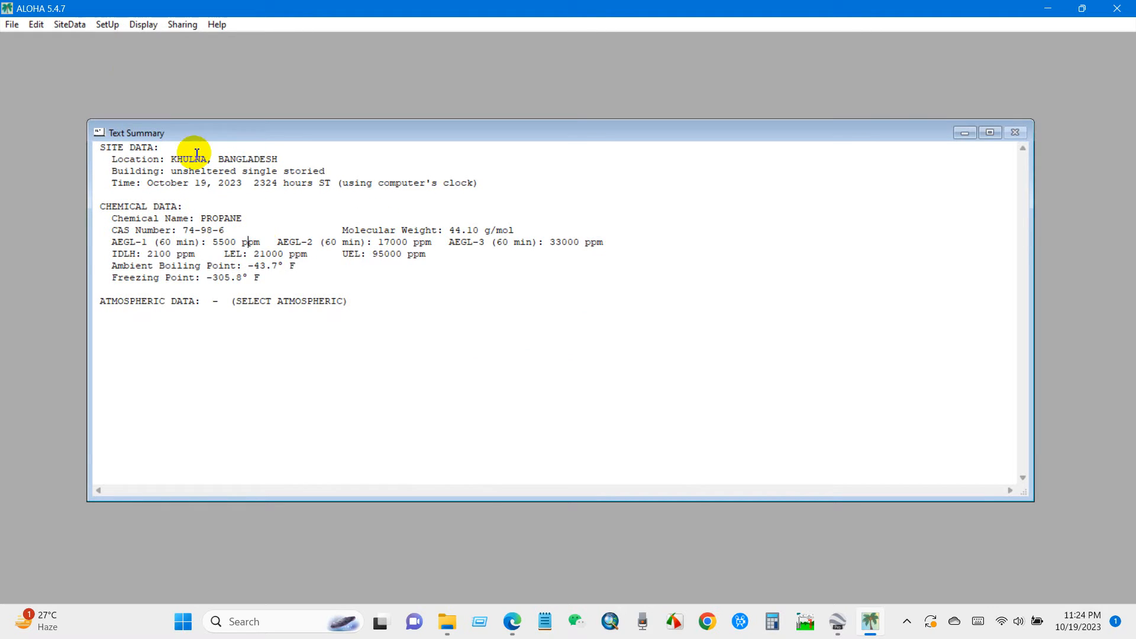
click(107, 24)
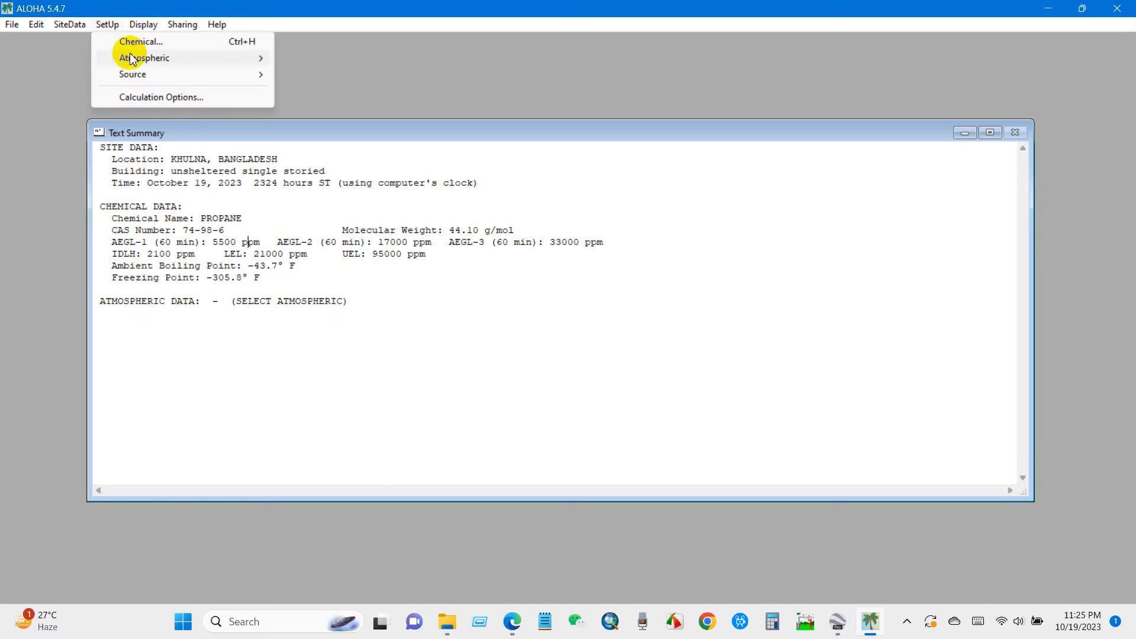
mouse_move(144, 58)
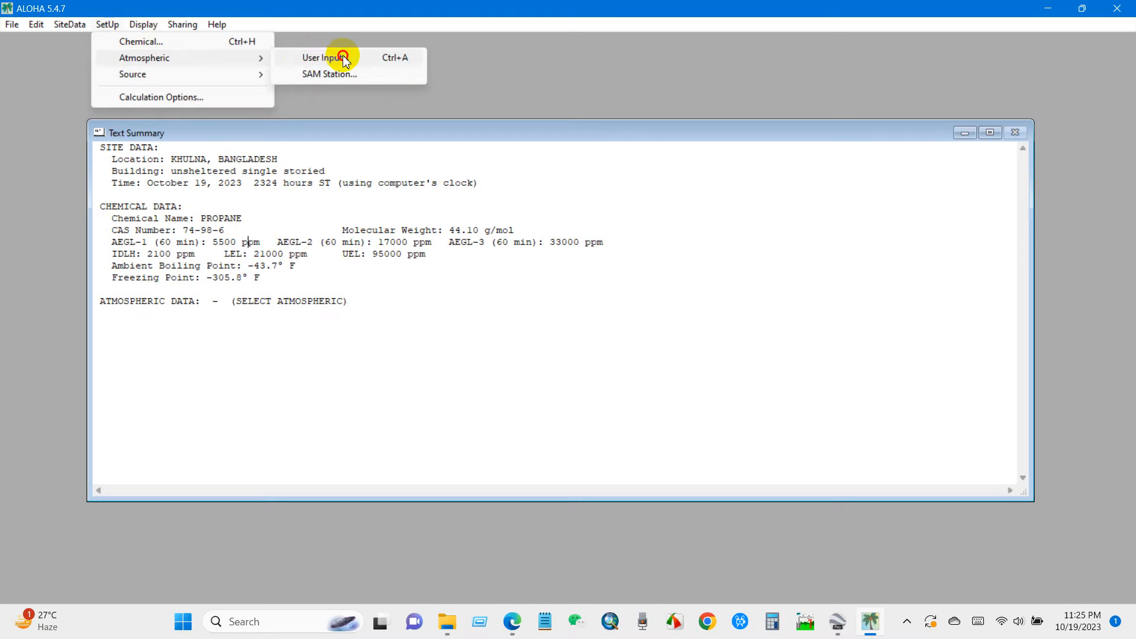
Enter user-input weather: wind 7 meters/sec from SW at the standard 10 m tower height
click(342, 58)
text(7)
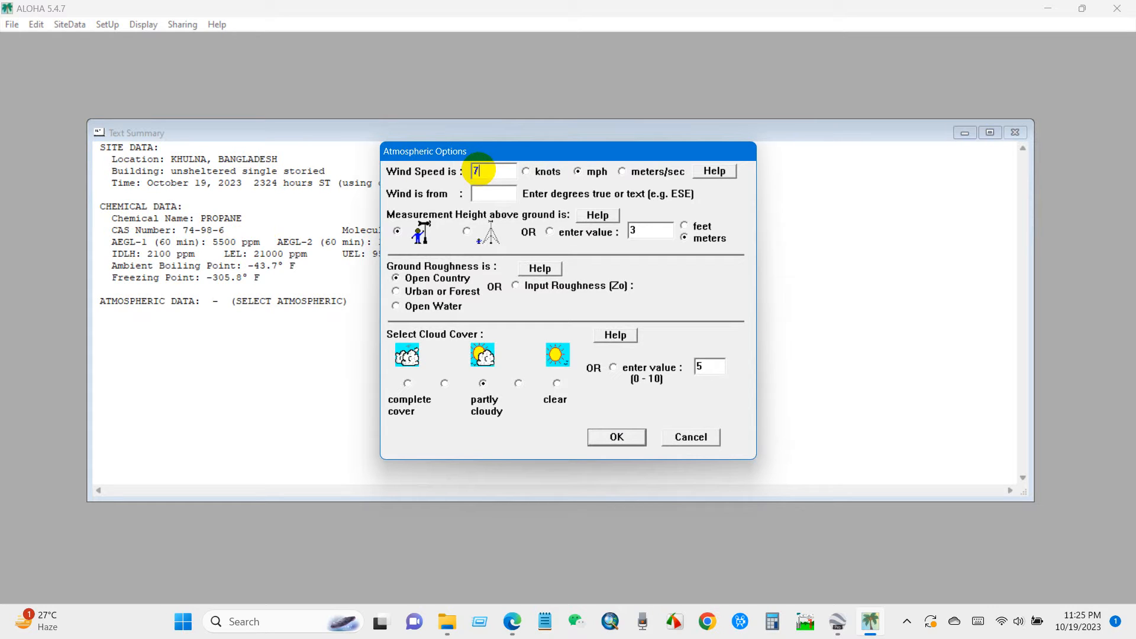
click(624, 173)
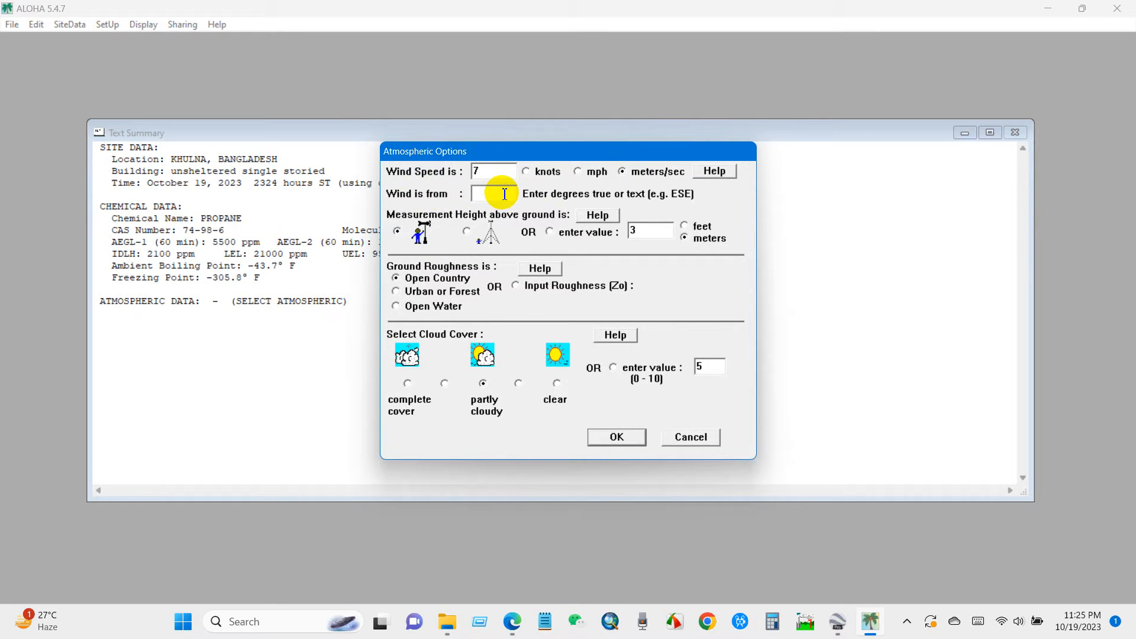
click(493, 193)
text(SW)
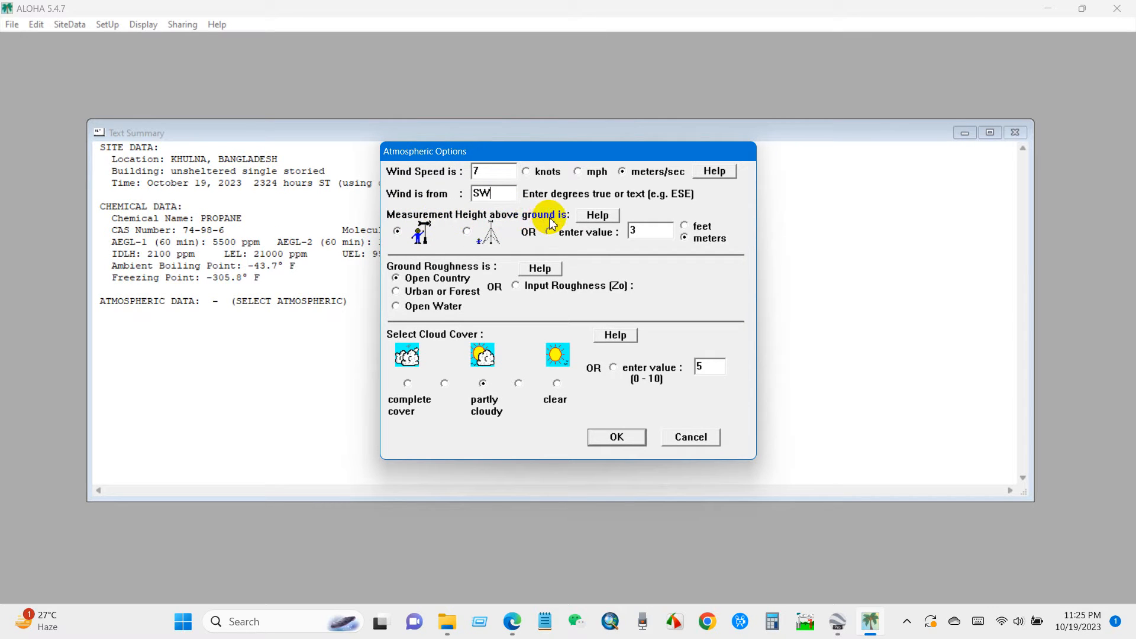
click(467, 231)
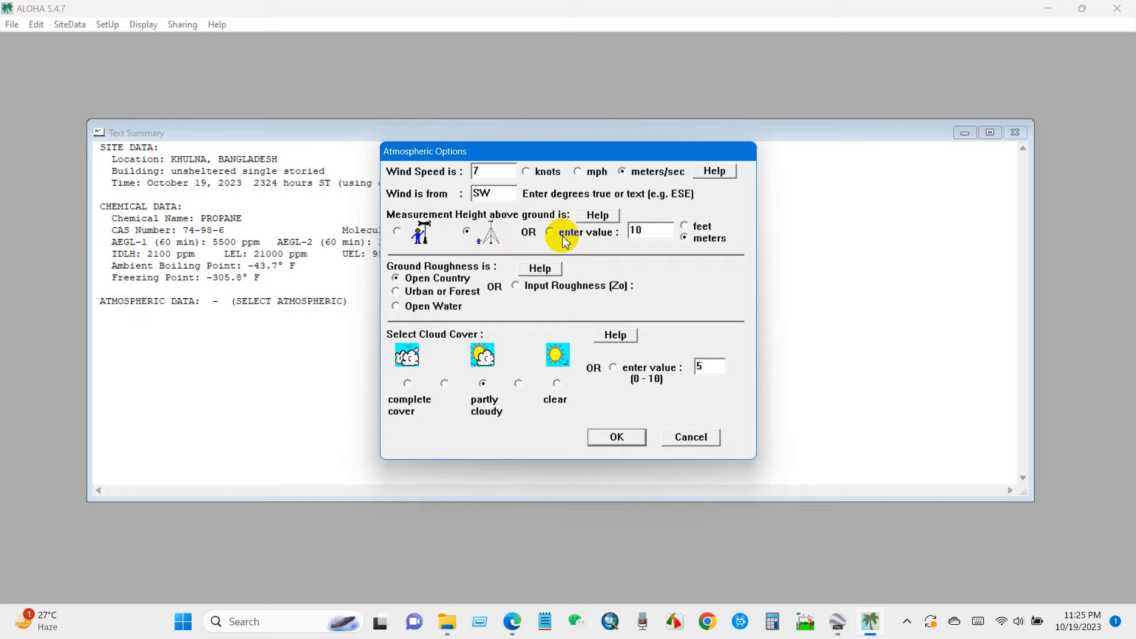
click(598, 217)
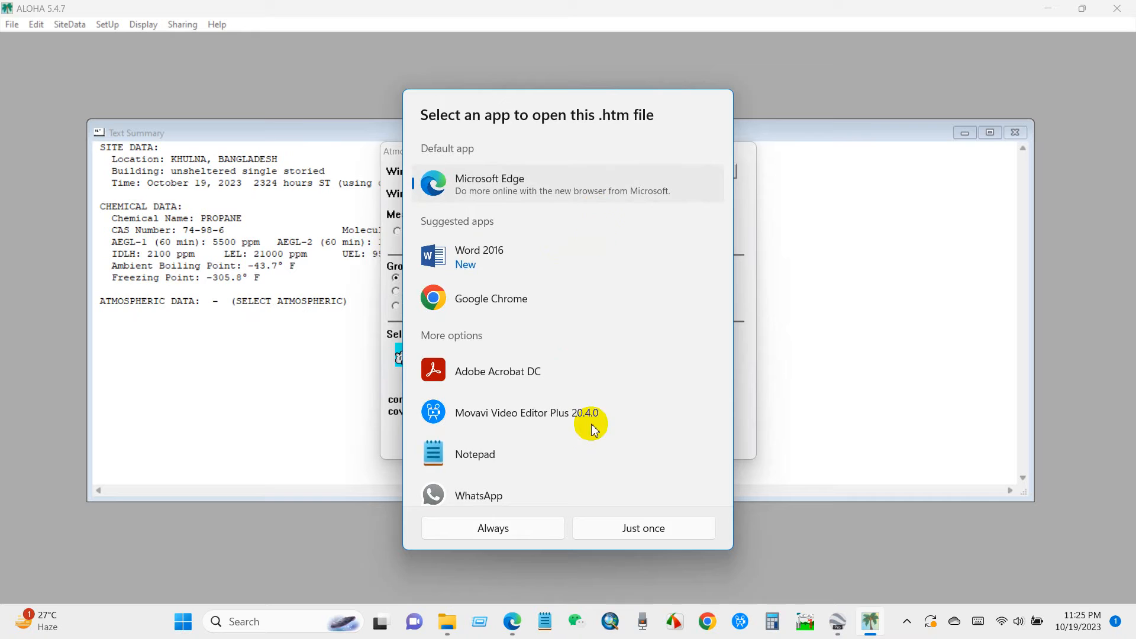
click(524, 528)
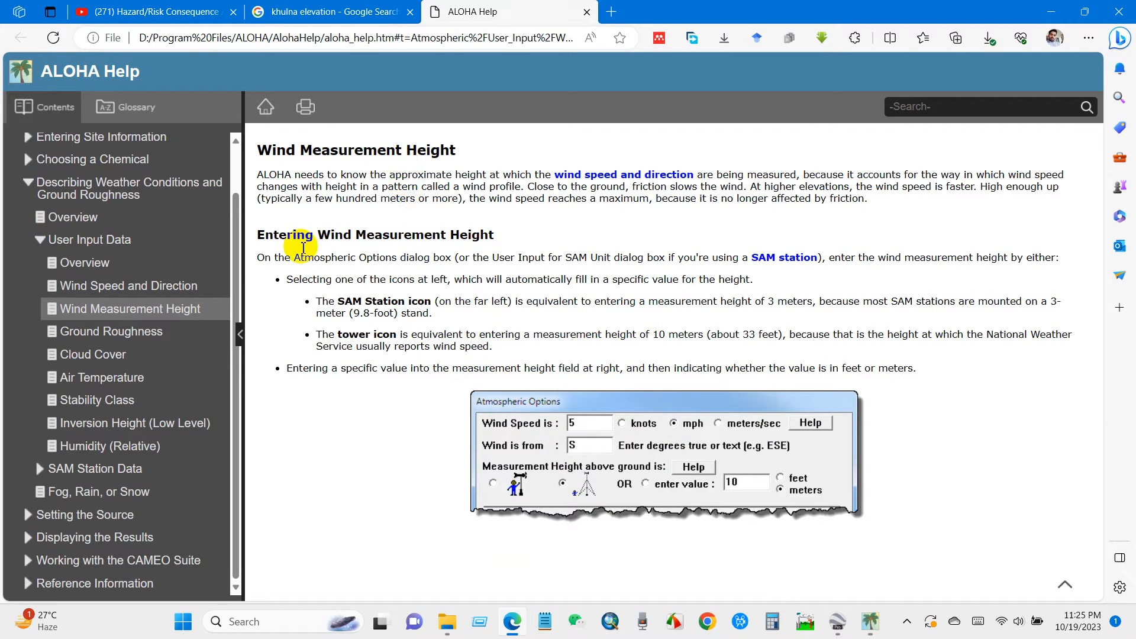
click(870, 621)
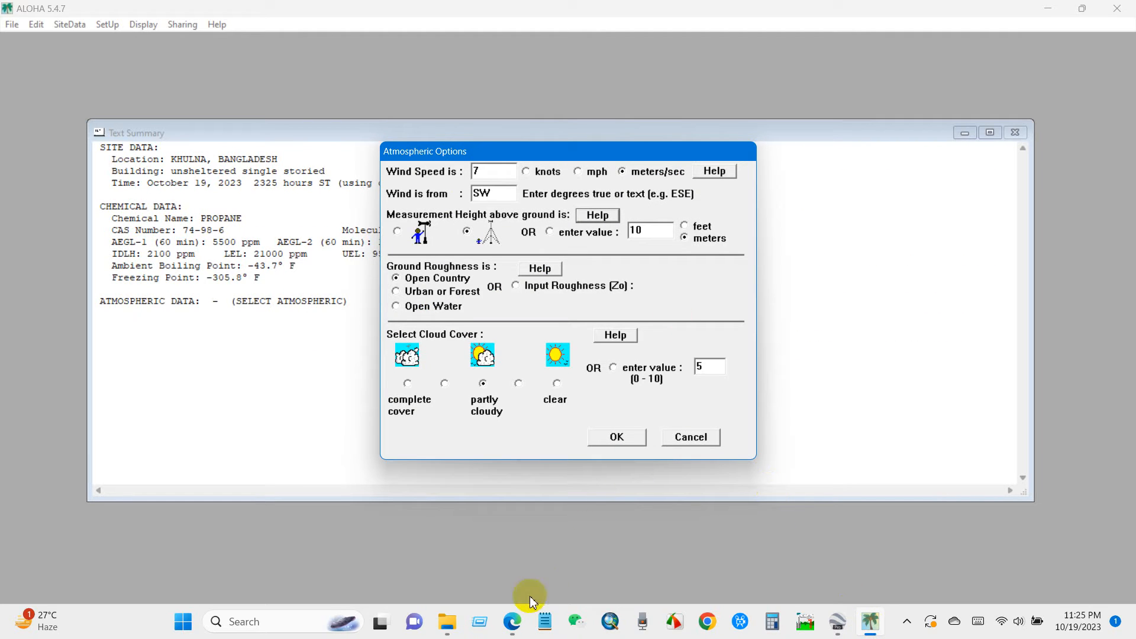
click(516, 619)
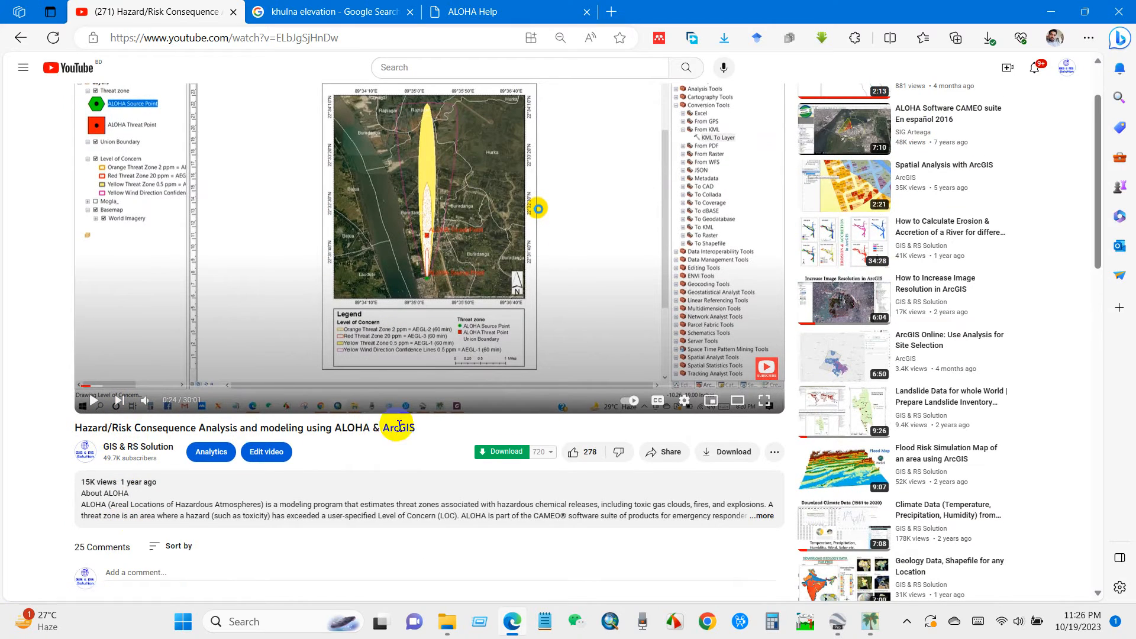
scroll(413, 417, up, 2)
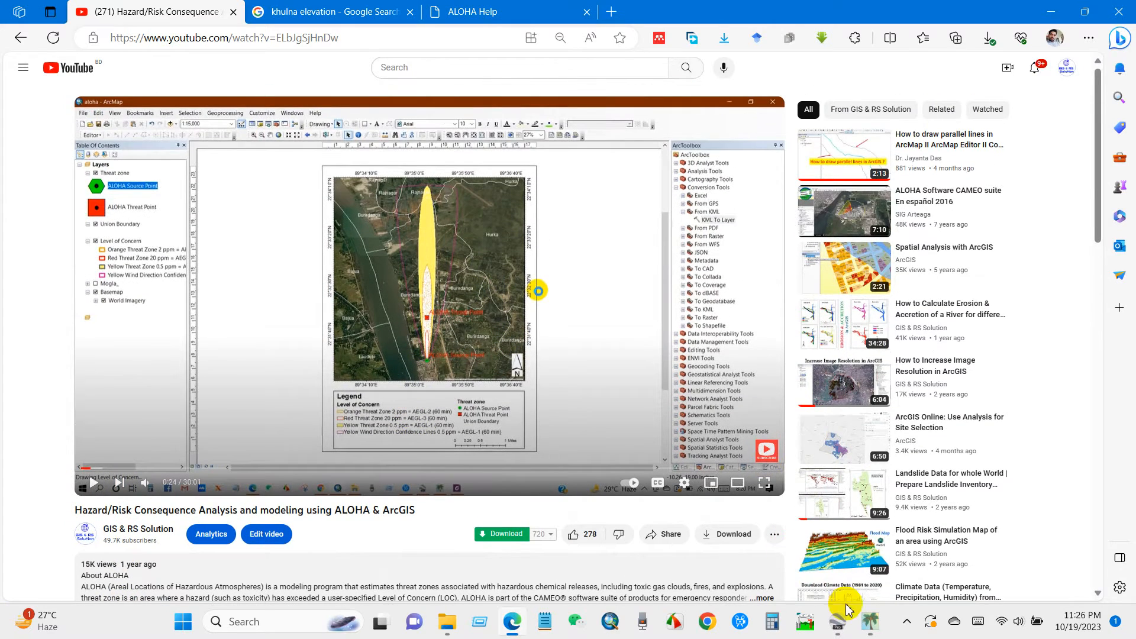
click(870, 622)
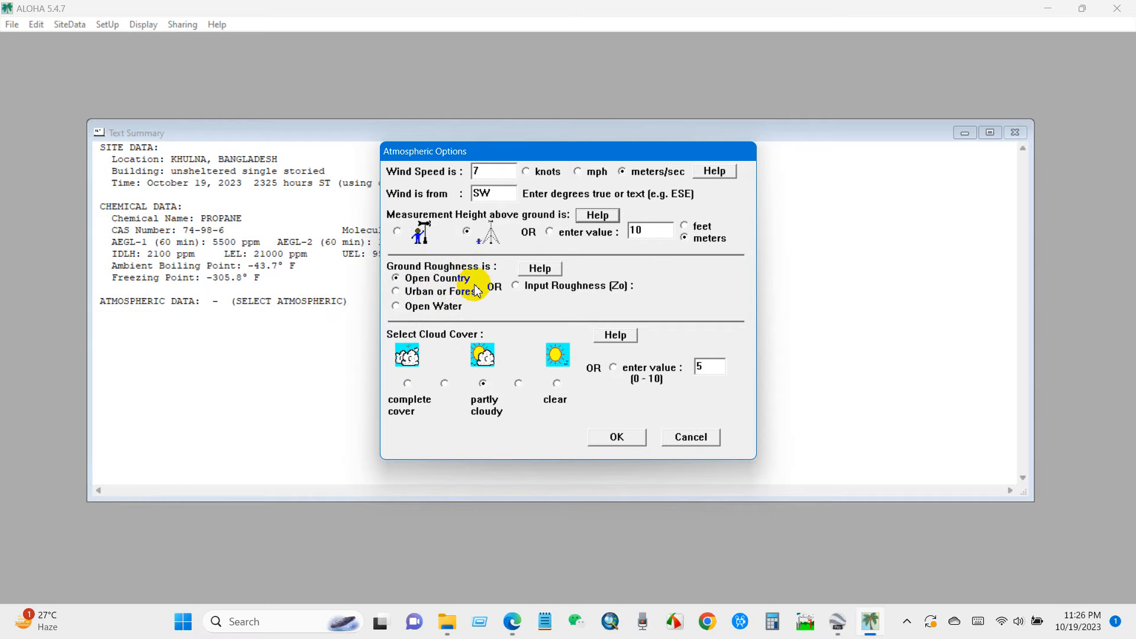
Set cloud cover to 7 tenths and confirm the first weather page
click(446, 383)
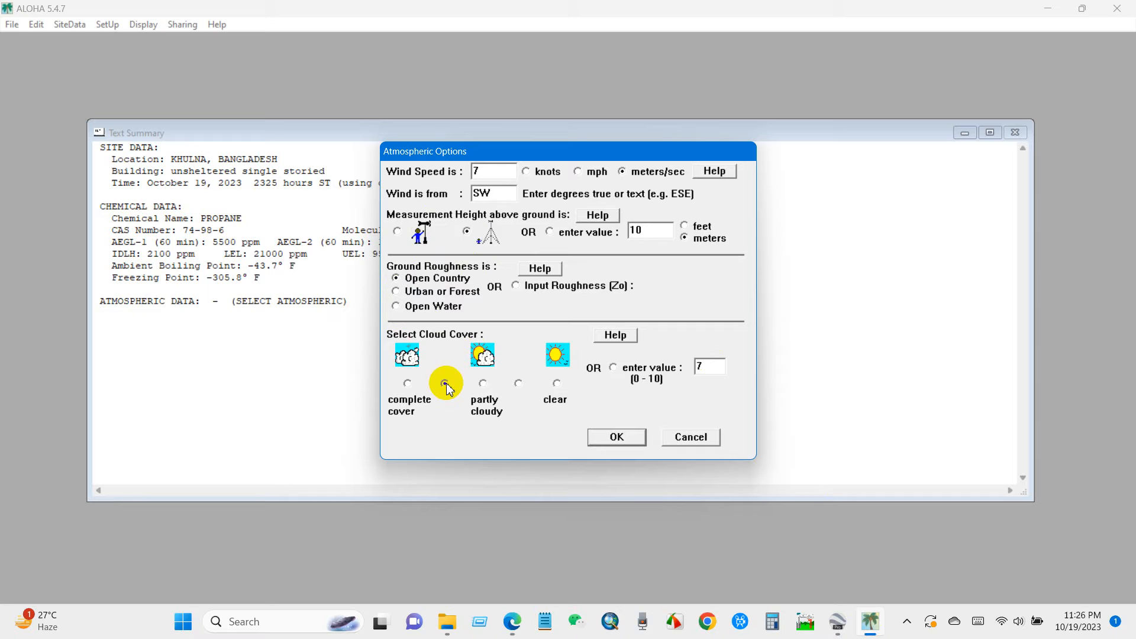
click(617, 437)
text(33)
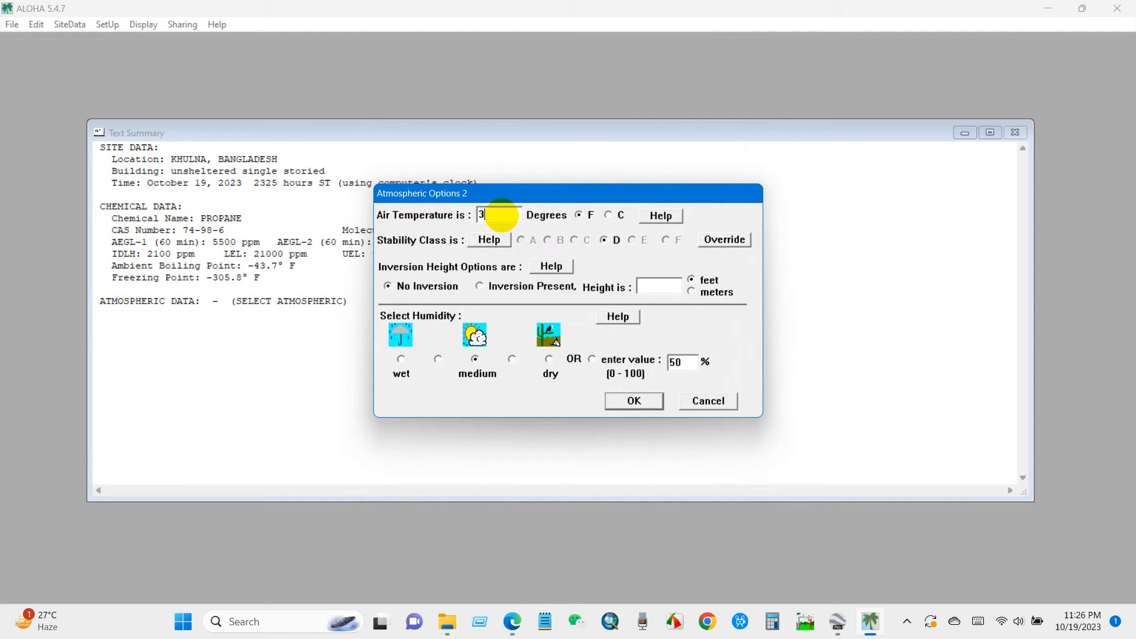
Set air temperature to 33 °C and relative humidity to 75%, completing the atmospheric data
click(609, 216)
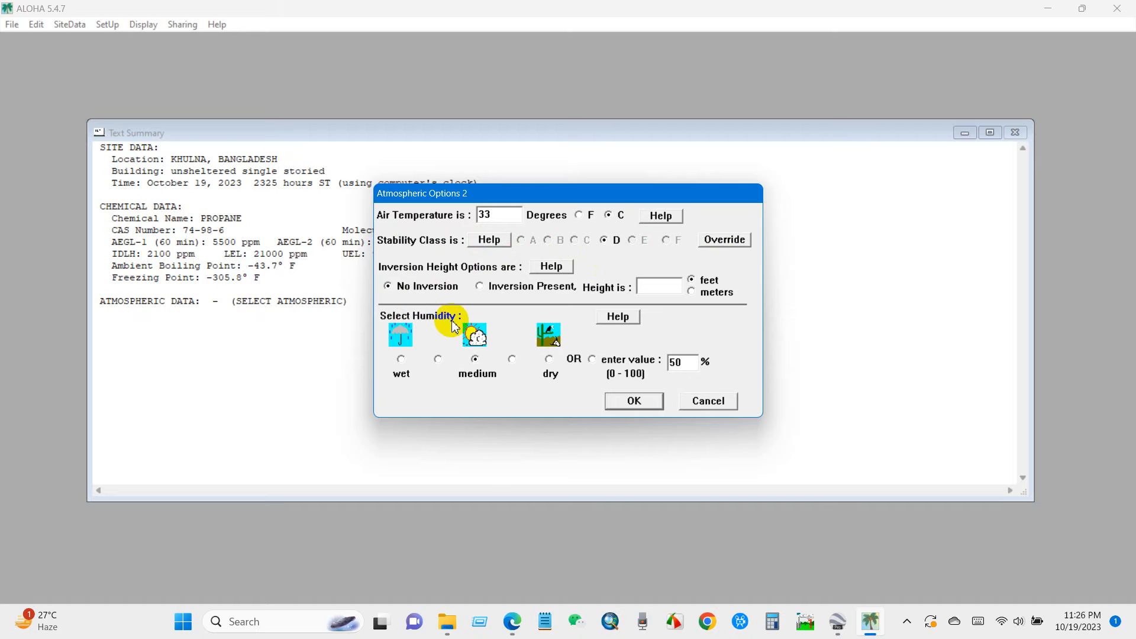
click(438, 360)
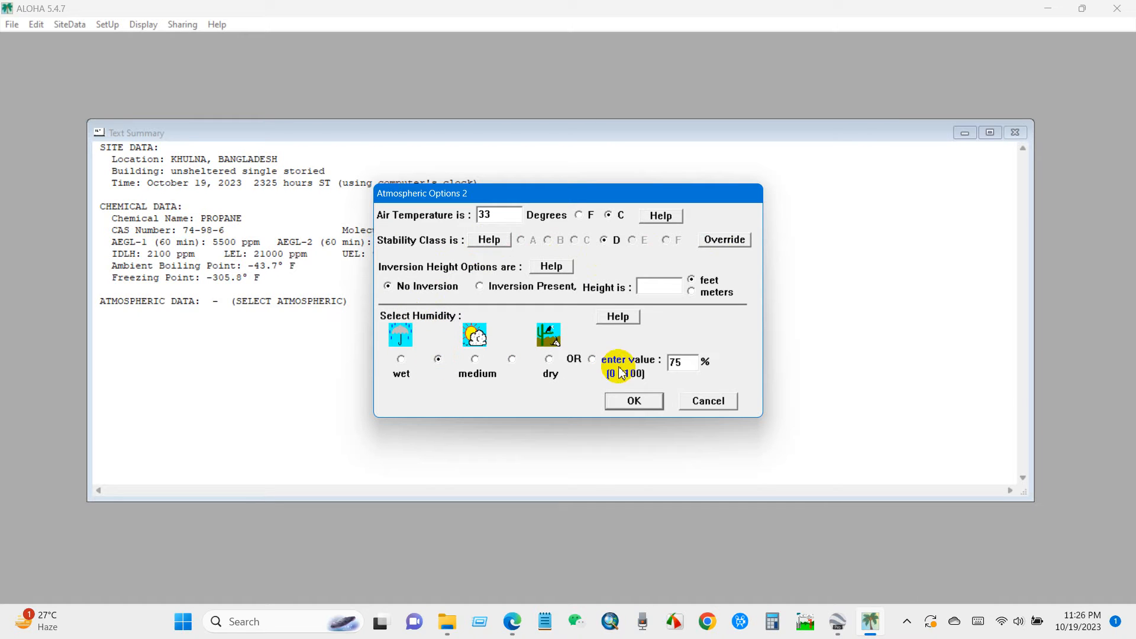
click(635, 400)
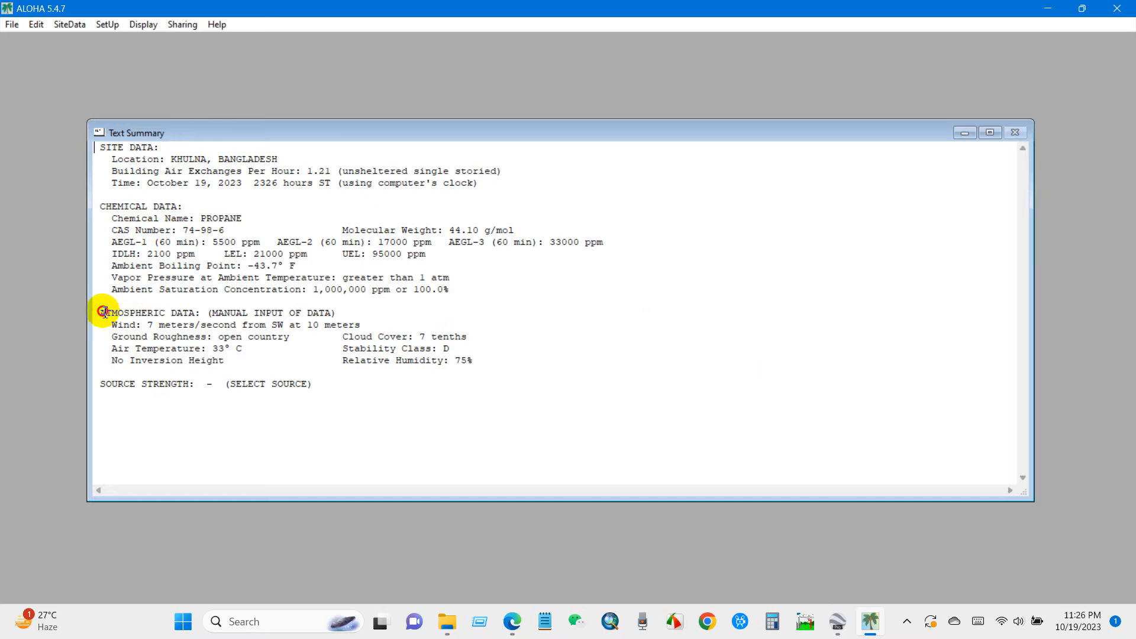
Review the atmospheric data in the summary and show the SetUp source release types
mouse_move(99, 312)
mouse_down()
mouse_move(440, 340)
mouse_move(480, 360)
mouse_up()
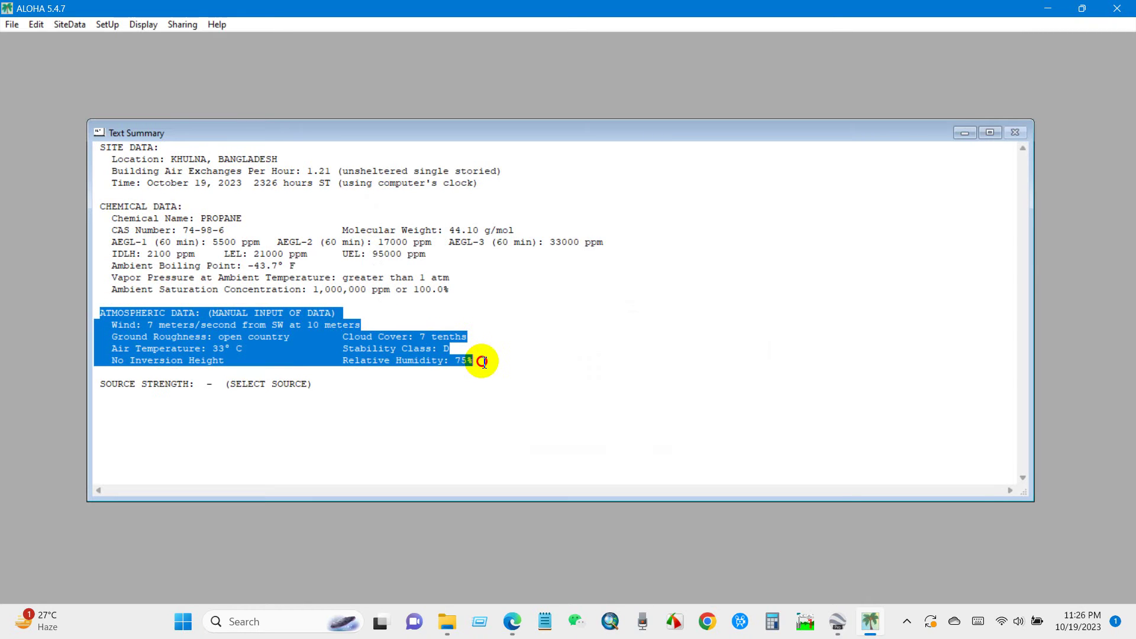
click(324, 357)
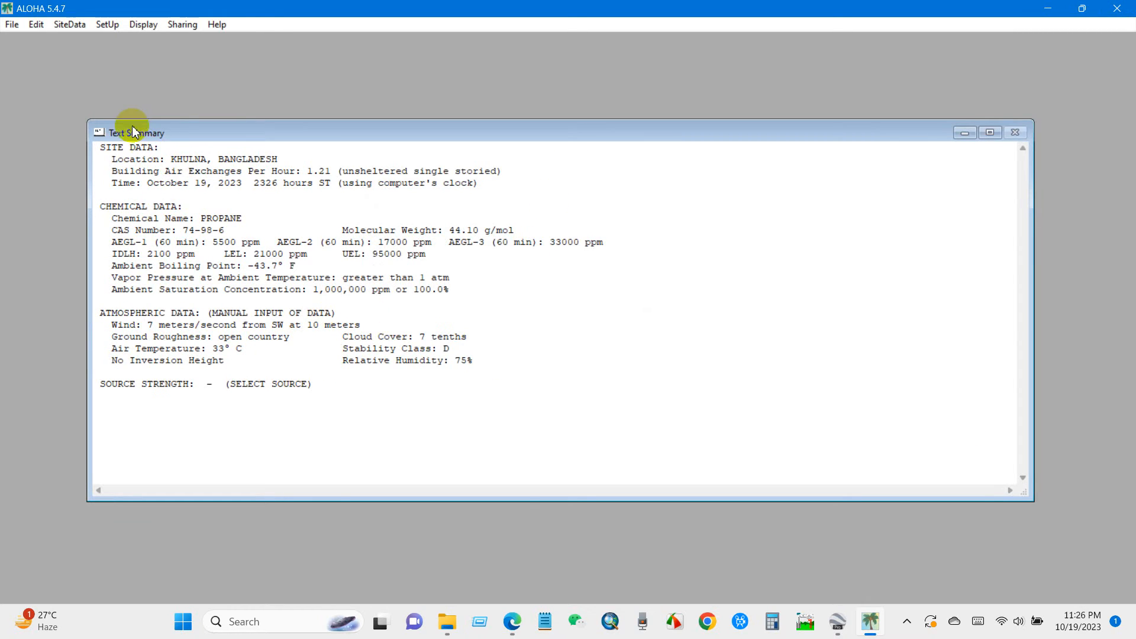
click(114, 26)
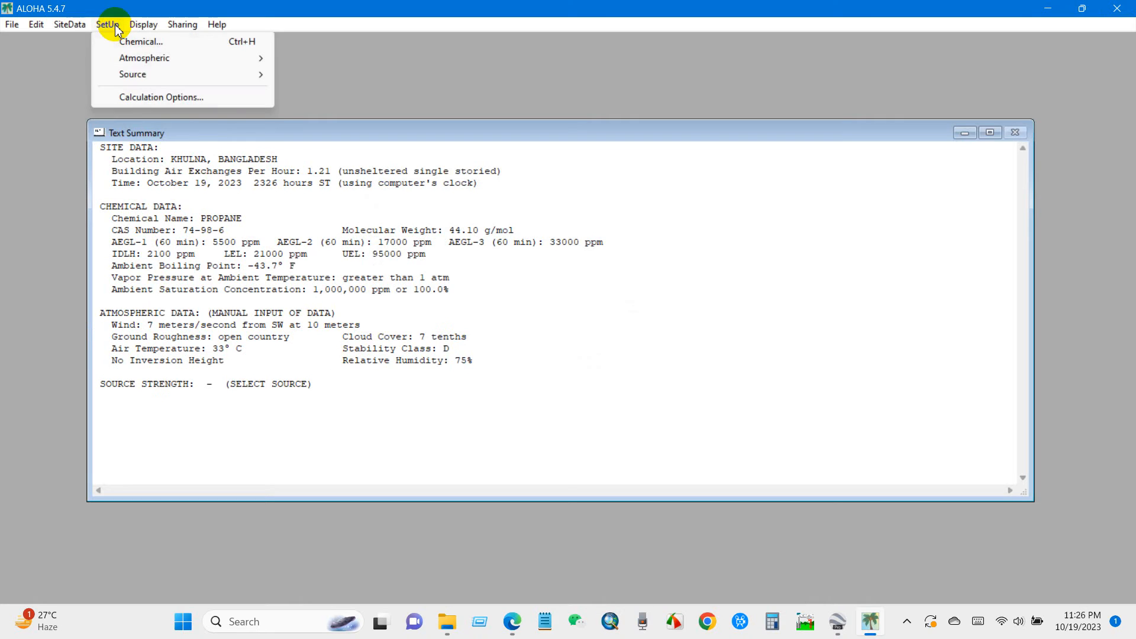
mouse_move(133, 74)
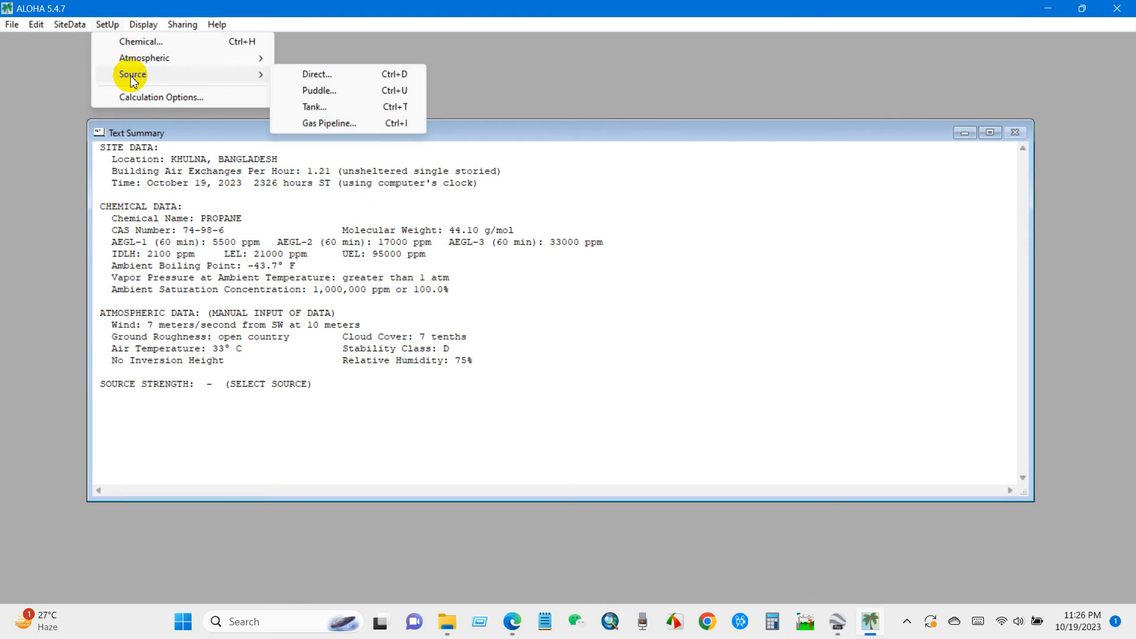
Define the tank source as a 20 m diameter sphere holding 4,189 cubic metres
click(311, 106)
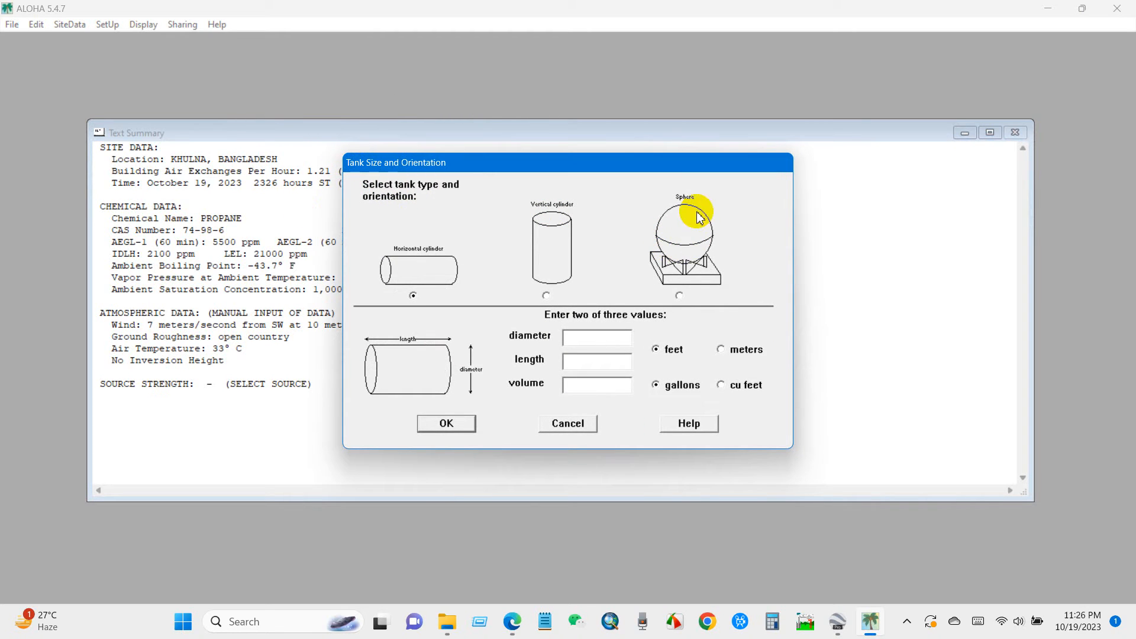
click(678, 295)
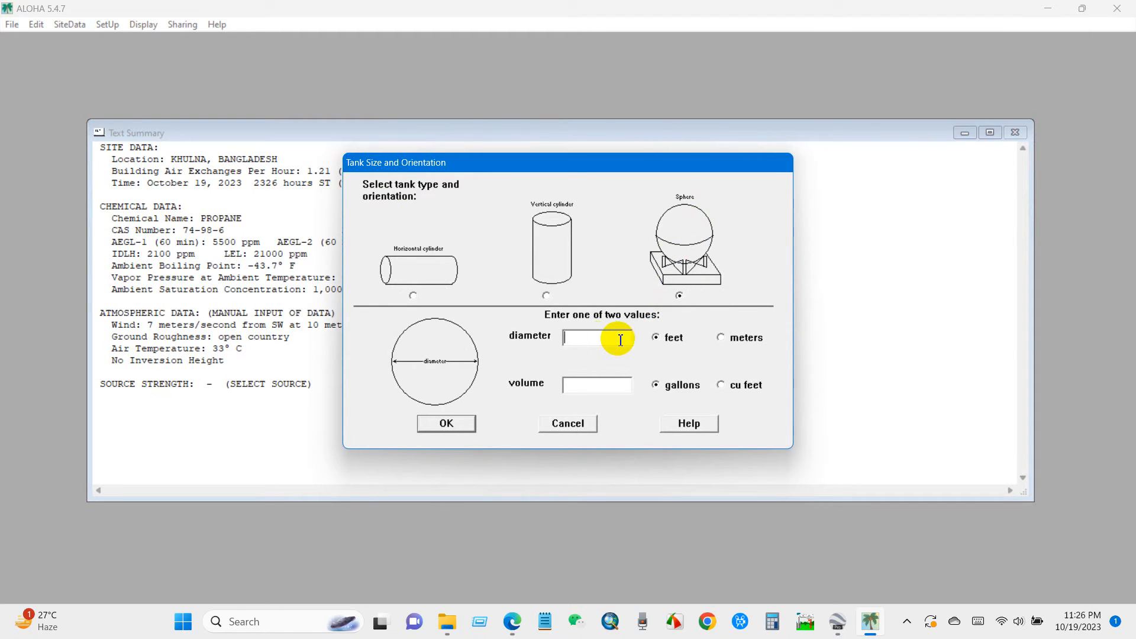
click(720, 338)
click(584, 342)
text(20)
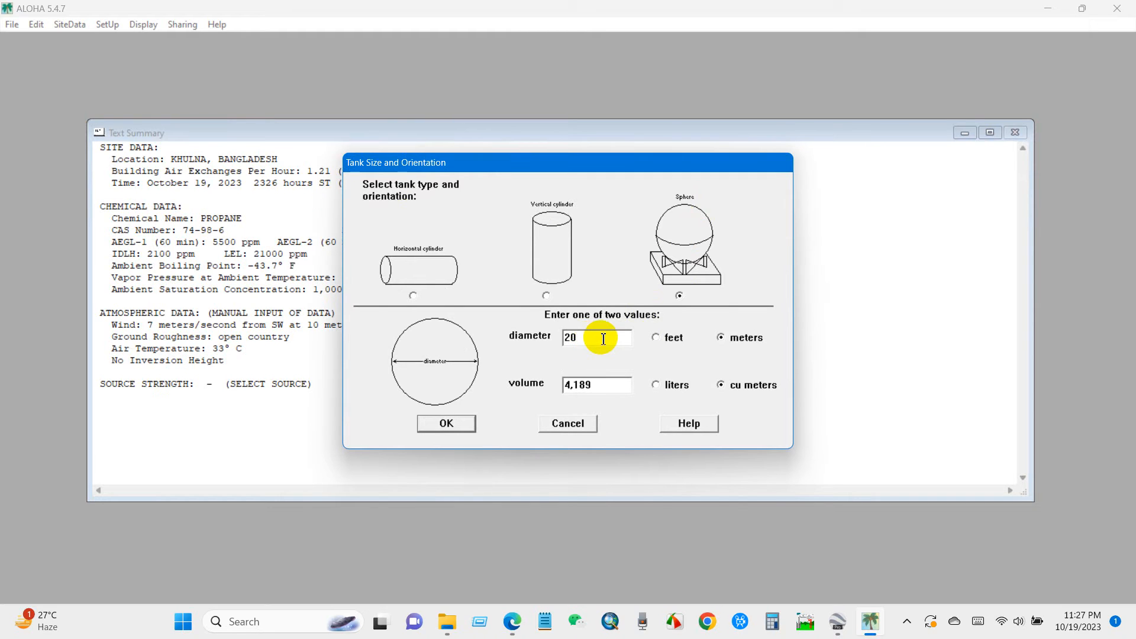
double_click(573, 338)
click(457, 422)
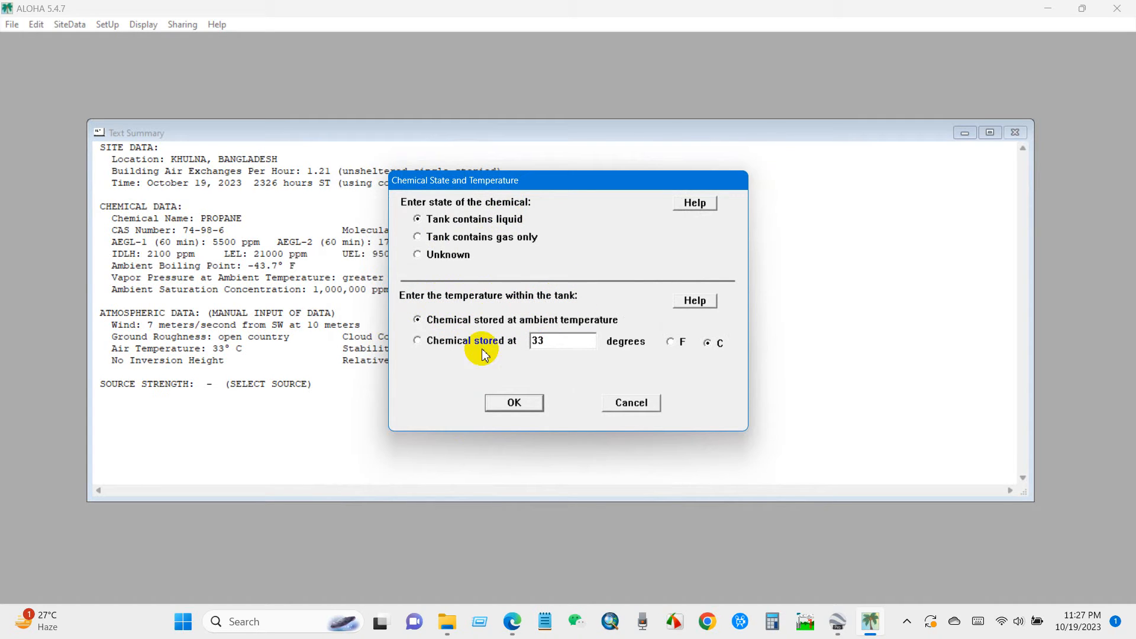
Keep the tank as liquid propane stored at 25 °C instead of ambient 33 °C
click(418, 341)
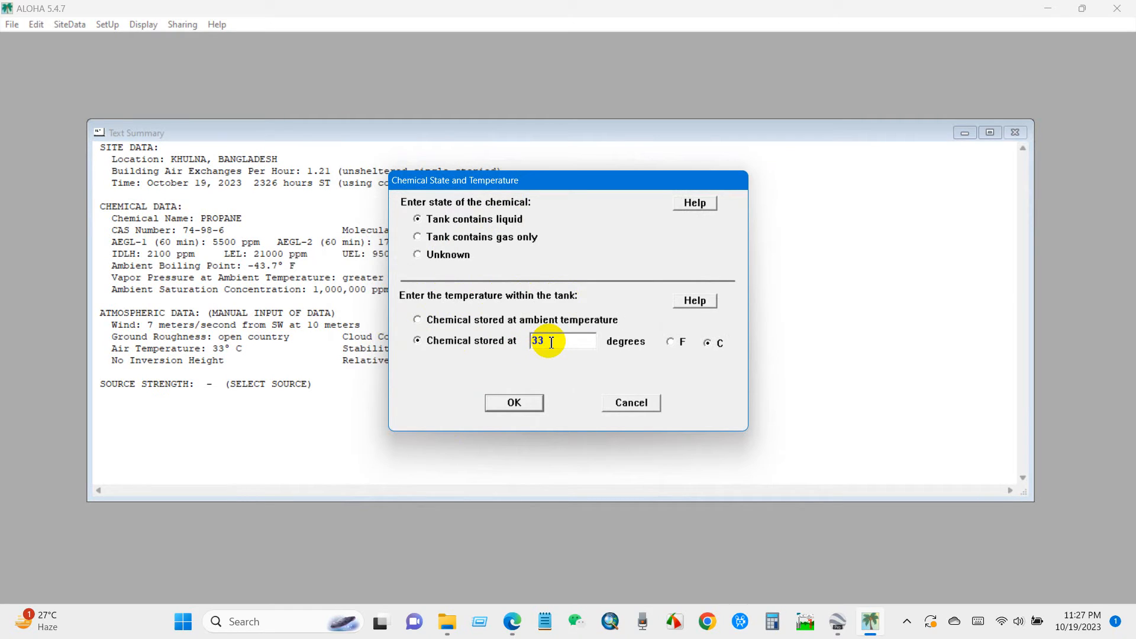
drag(550, 342, 509, 342)
text(25)
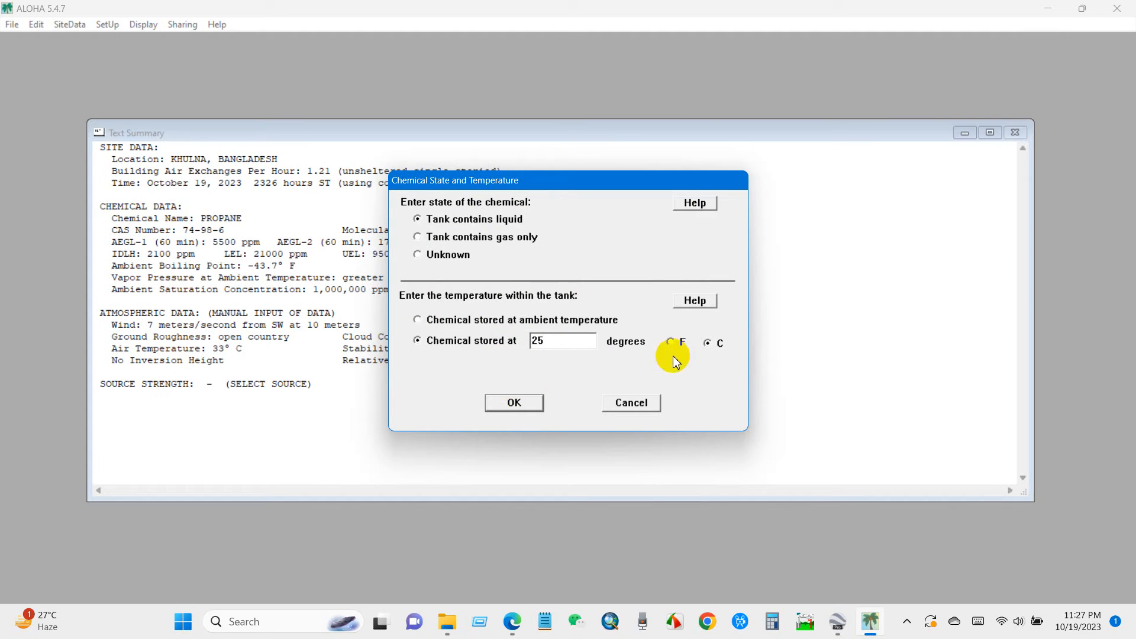
click(516, 405)
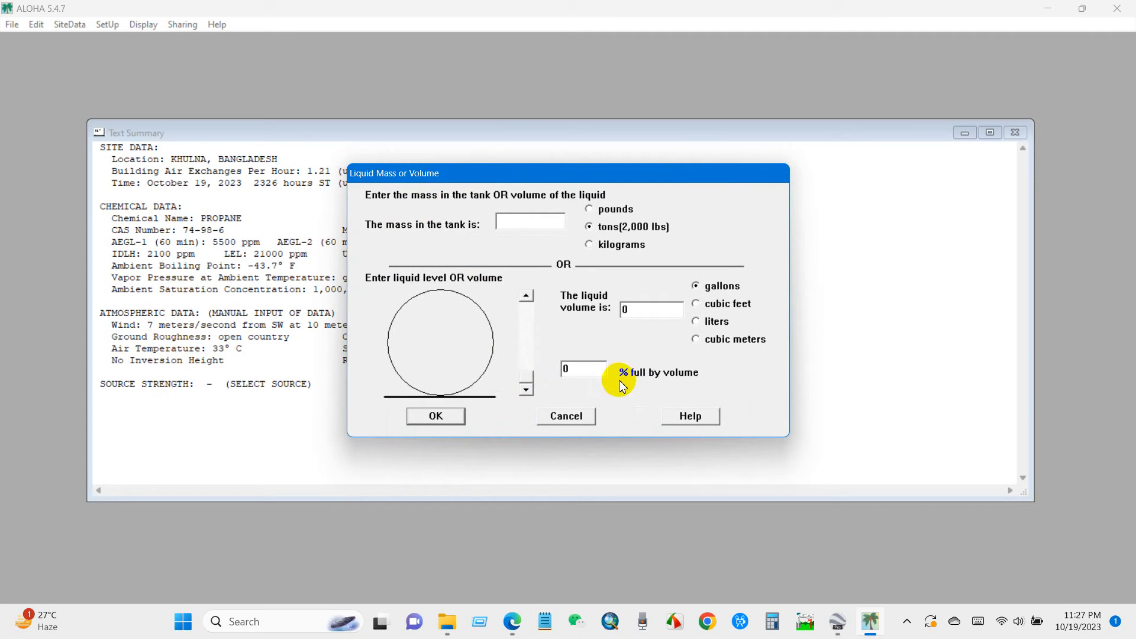
Fill the tank to 50% by volume, giving 1,180 tons of liquid propane
drag(579, 368, 561, 368)
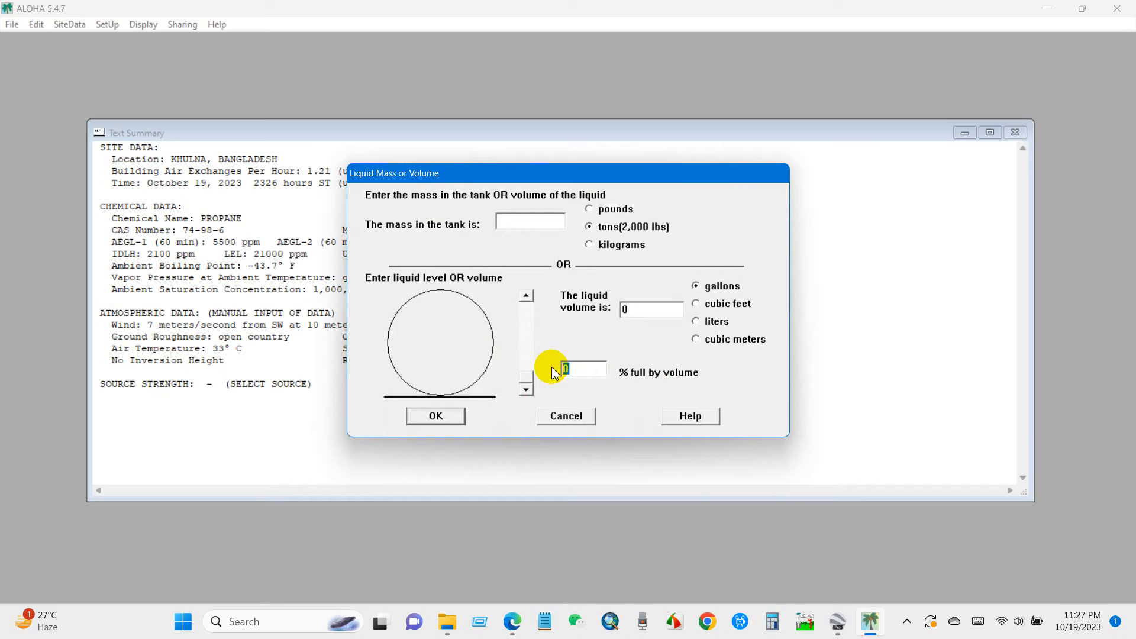
text(50)
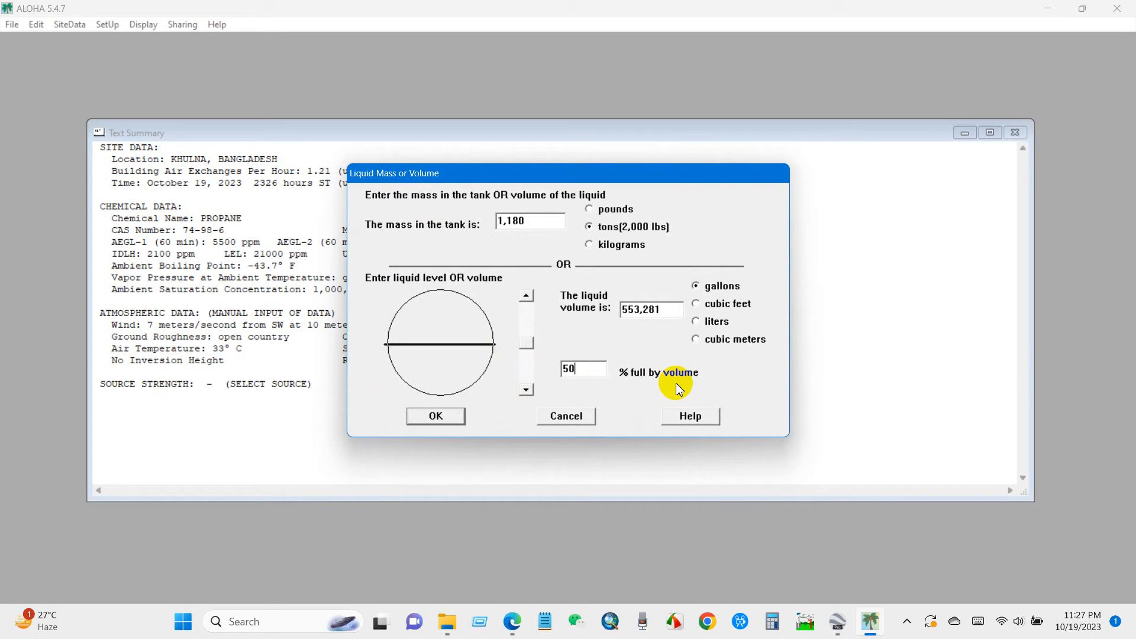
click(438, 417)
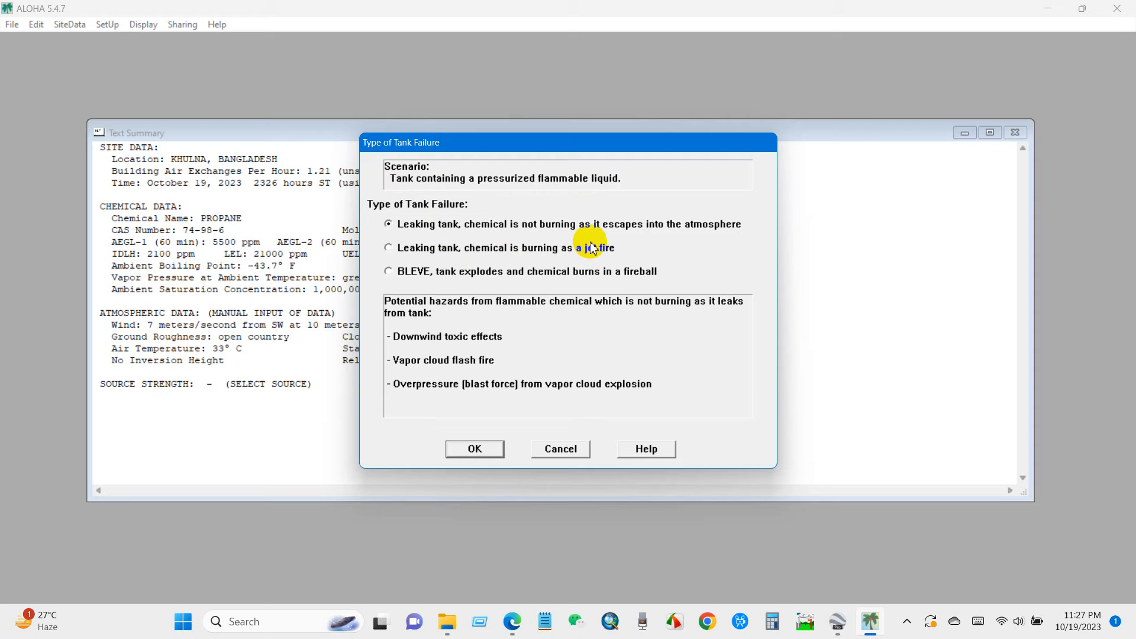
After checking the tutorial video, choose BLEVE fireball as the tank failure type
click(513, 622)
scroll(124, 497, down, 1)
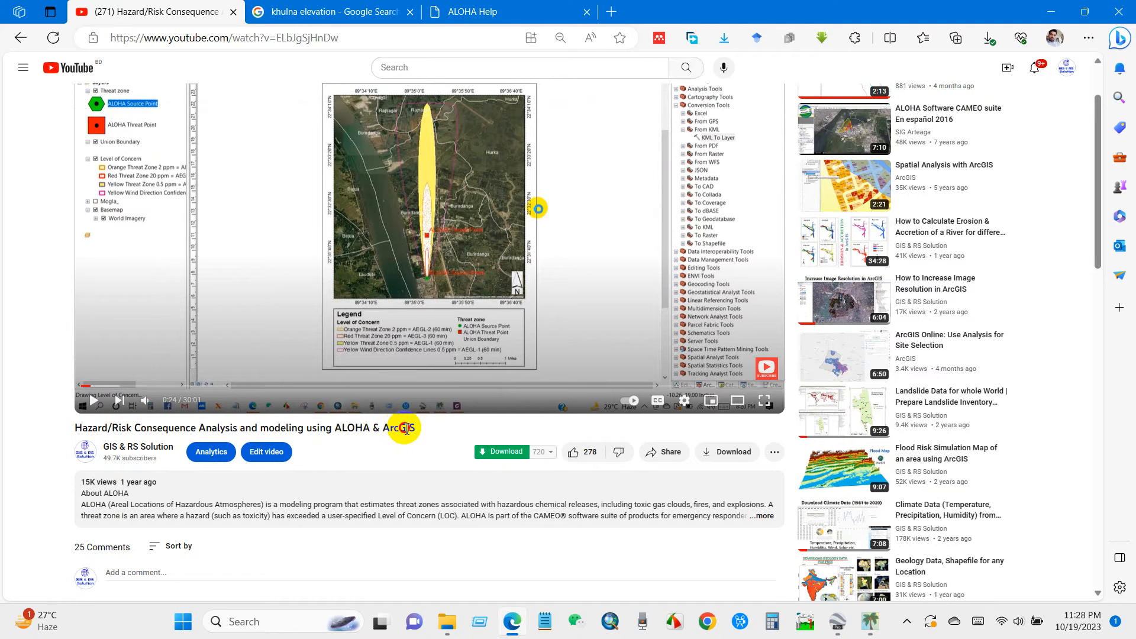
click(871, 622)
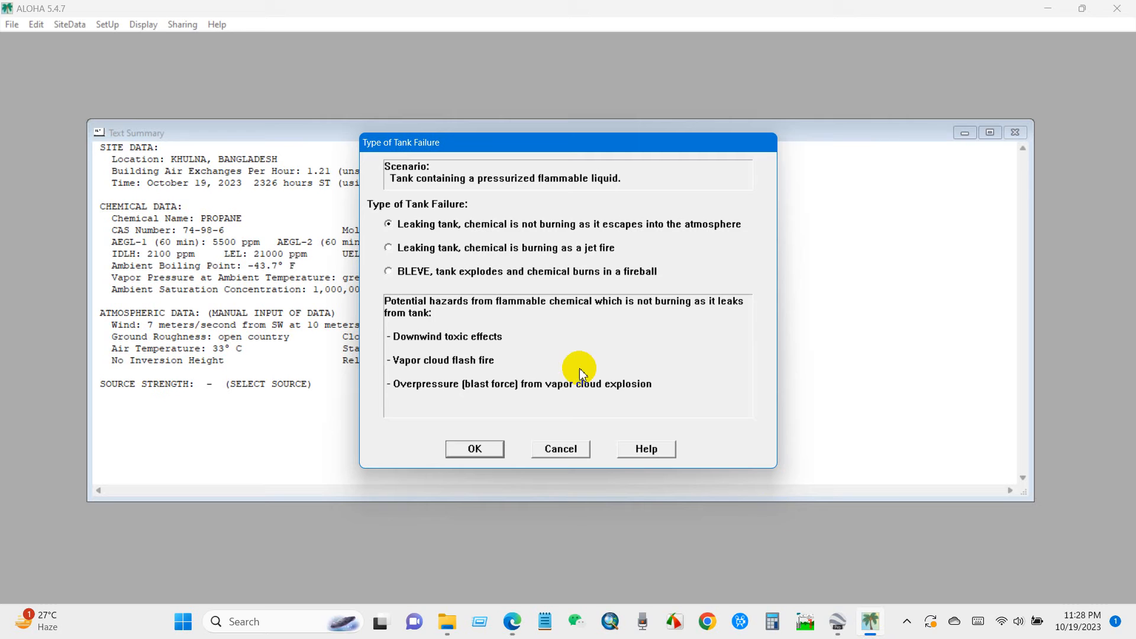
click(389, 272)
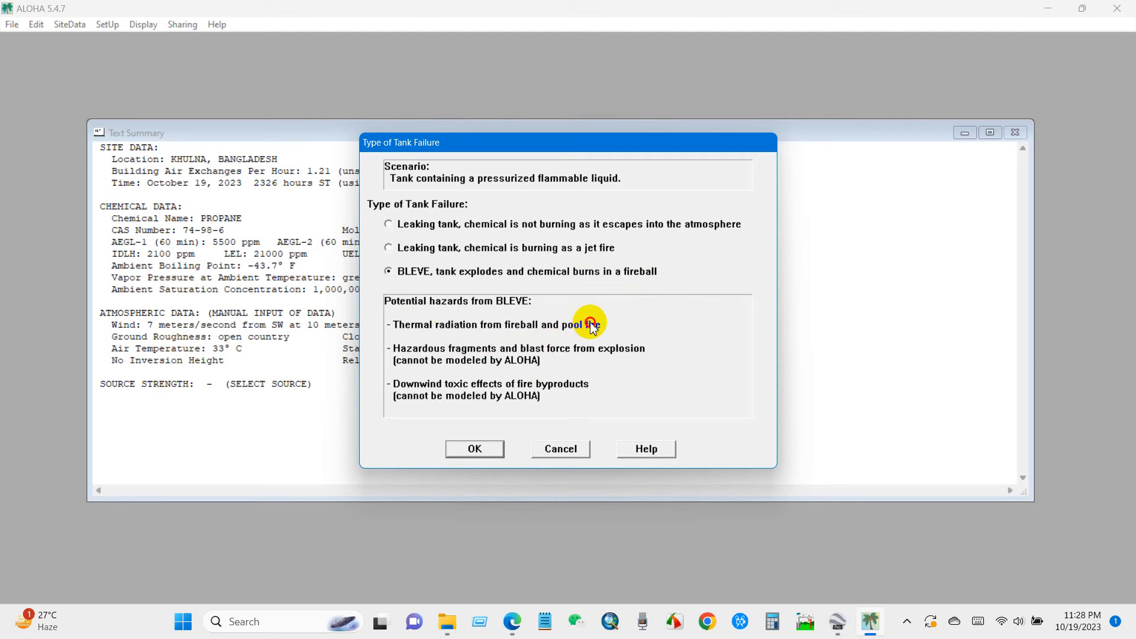
Confirm the BLEVE and plot threat zones at the default 10, 5 and 2 kW/m² levels
click(474, 448)
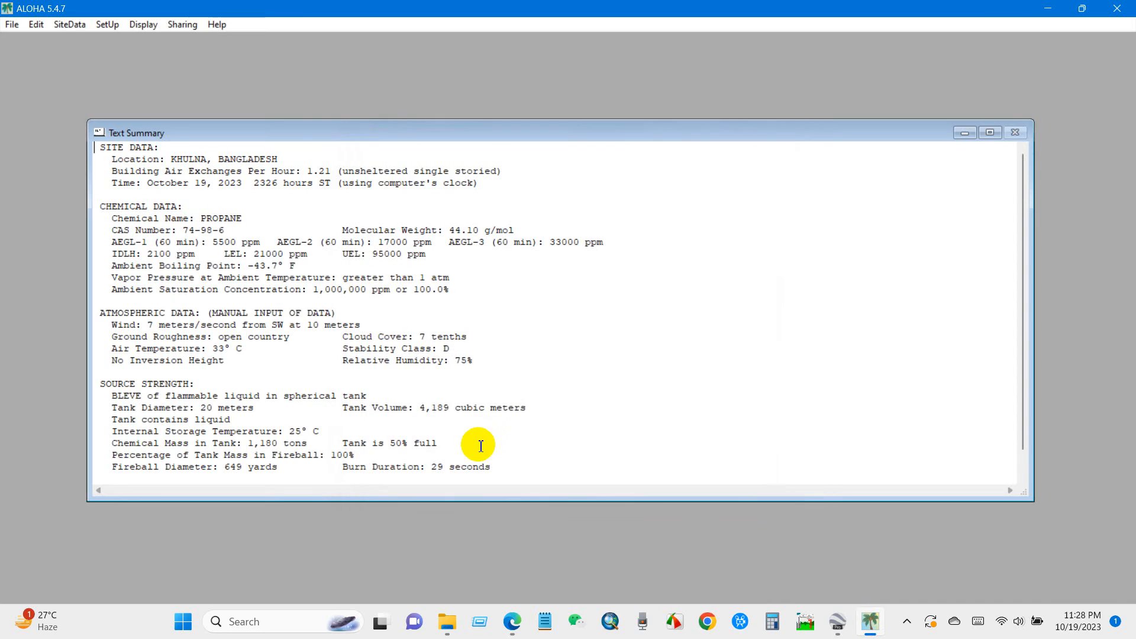
scroll(355, 444, down, 1)
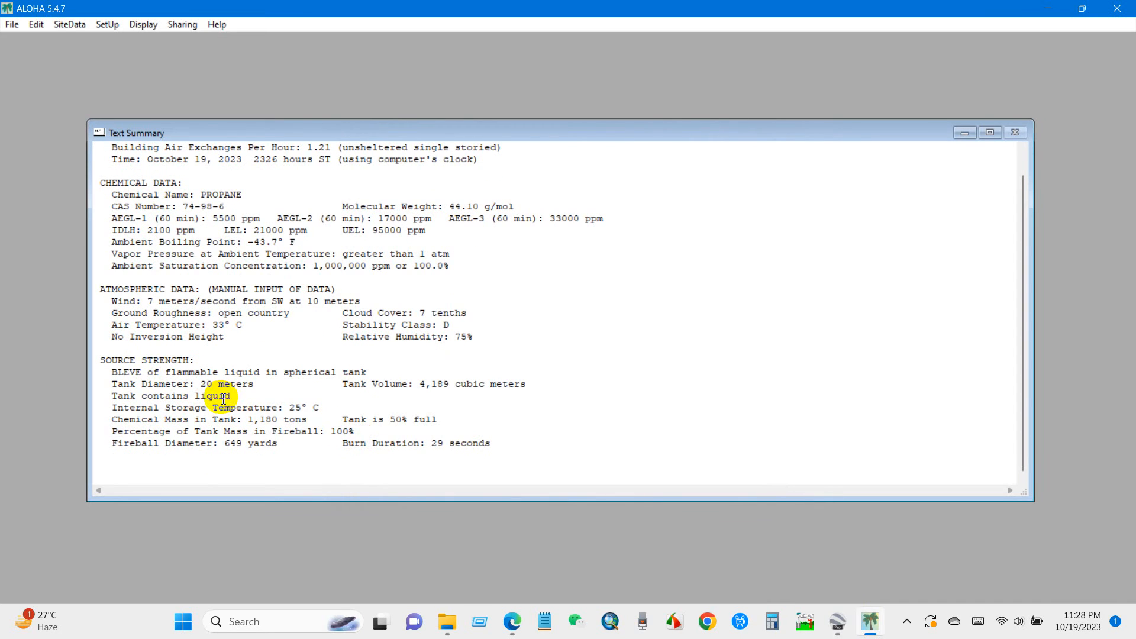
click(137, 27)
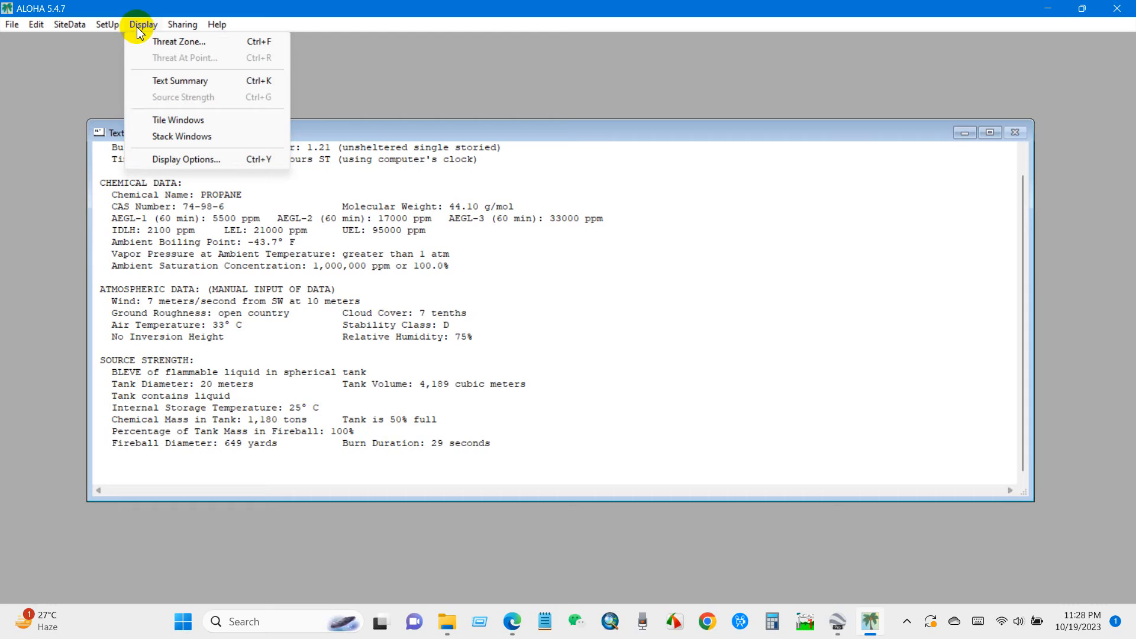
click(187, 41)
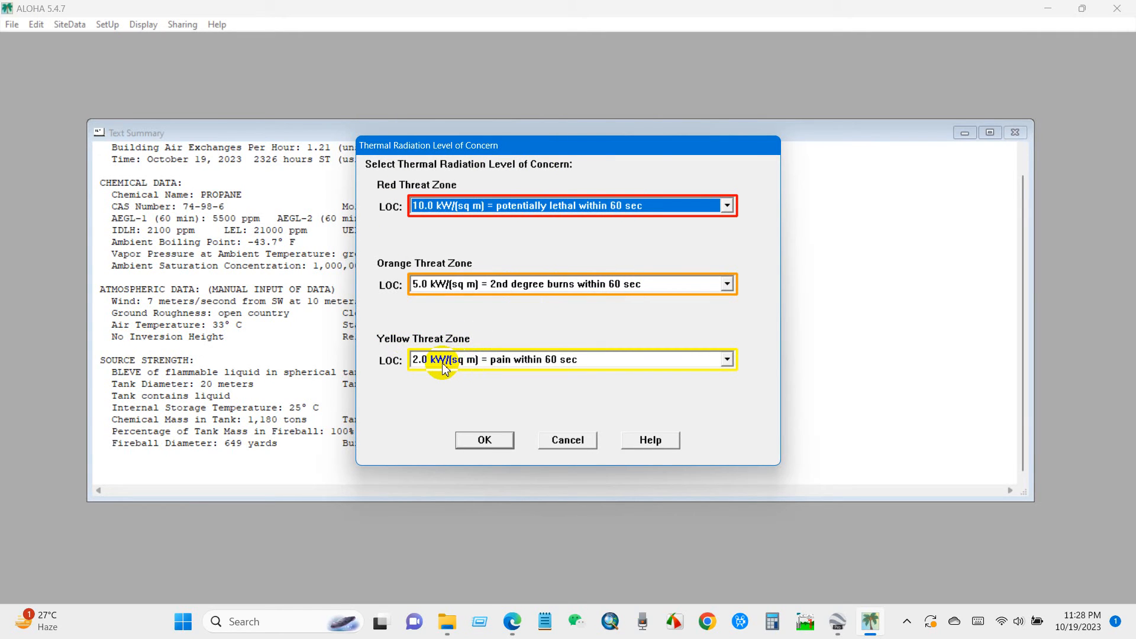
click(484, 439)
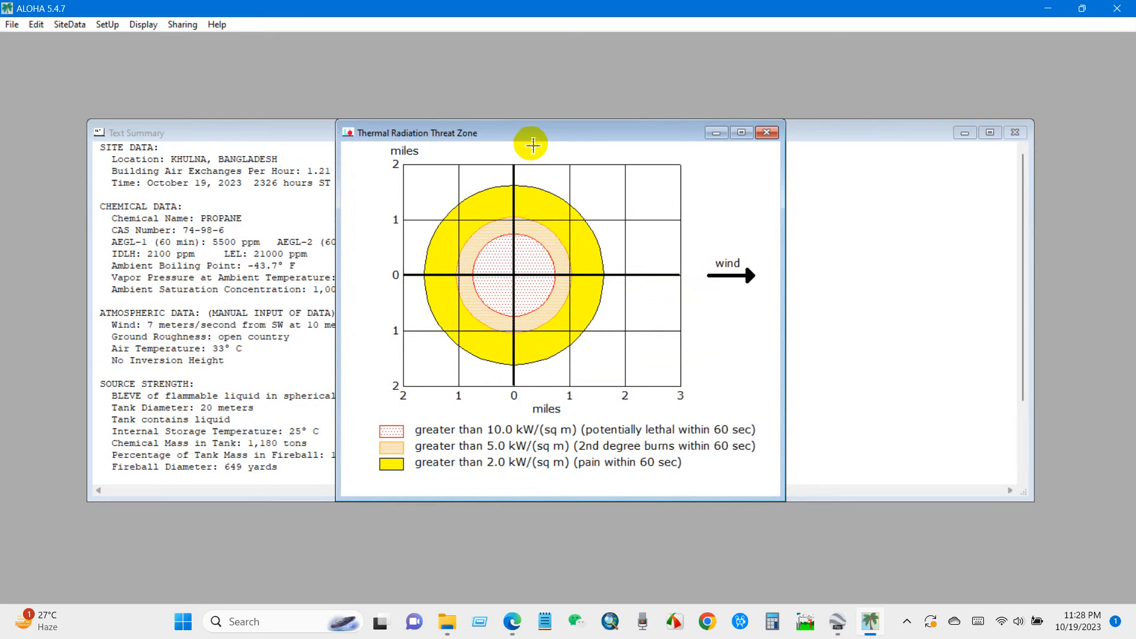
Move the threat zone plot right of the text summary and look in File for exporting
drag(533, 135, 646, 125)
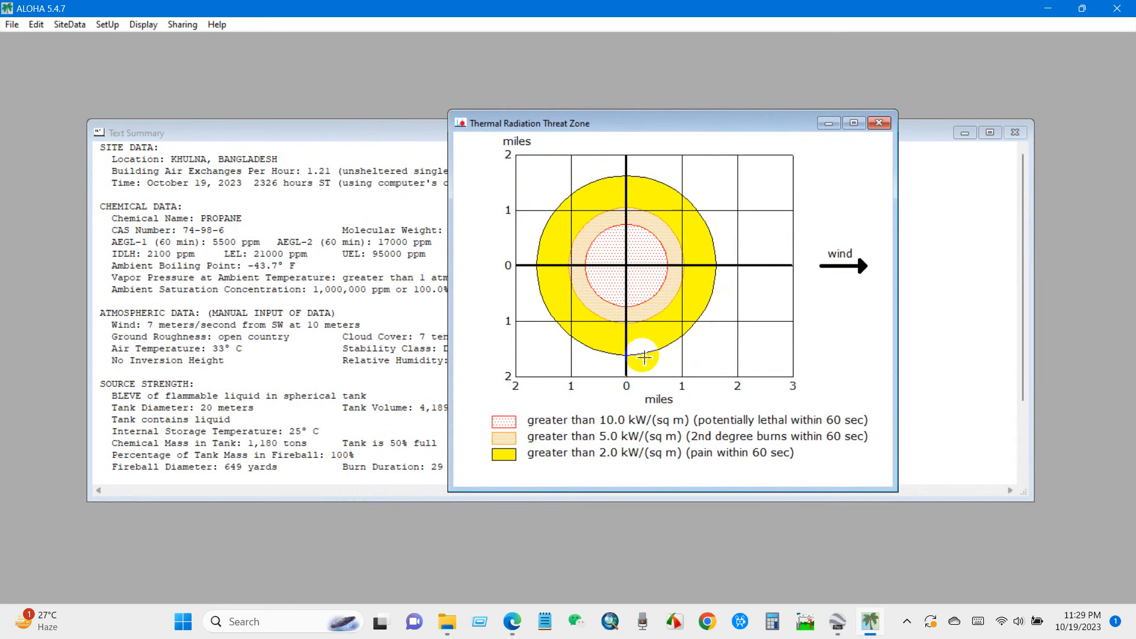
click(12, 24)
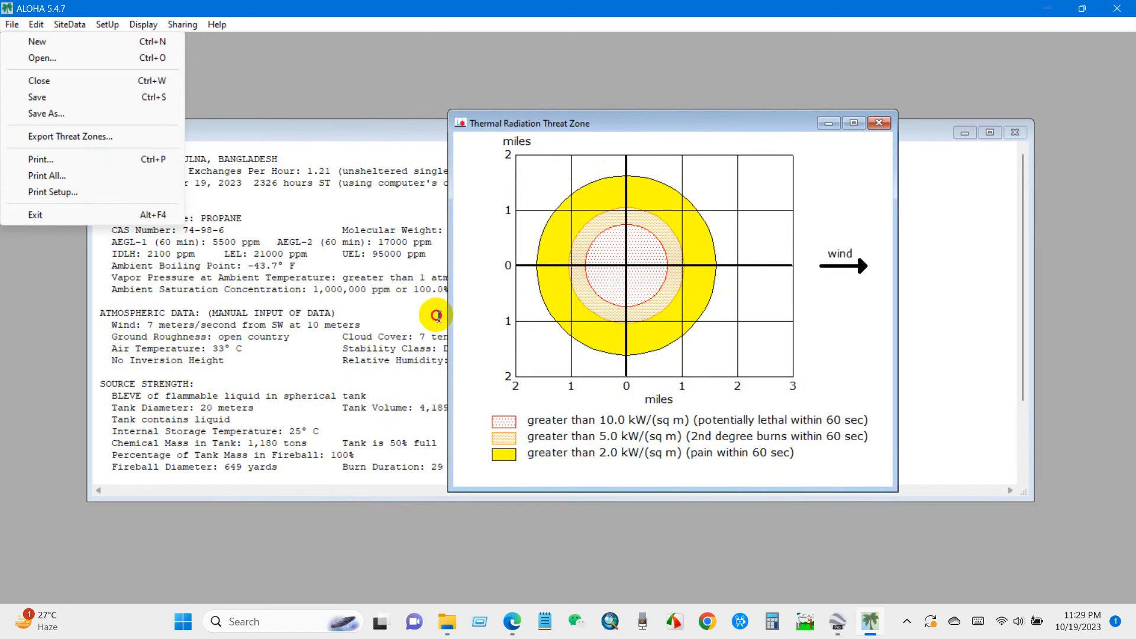
click(439, 316)
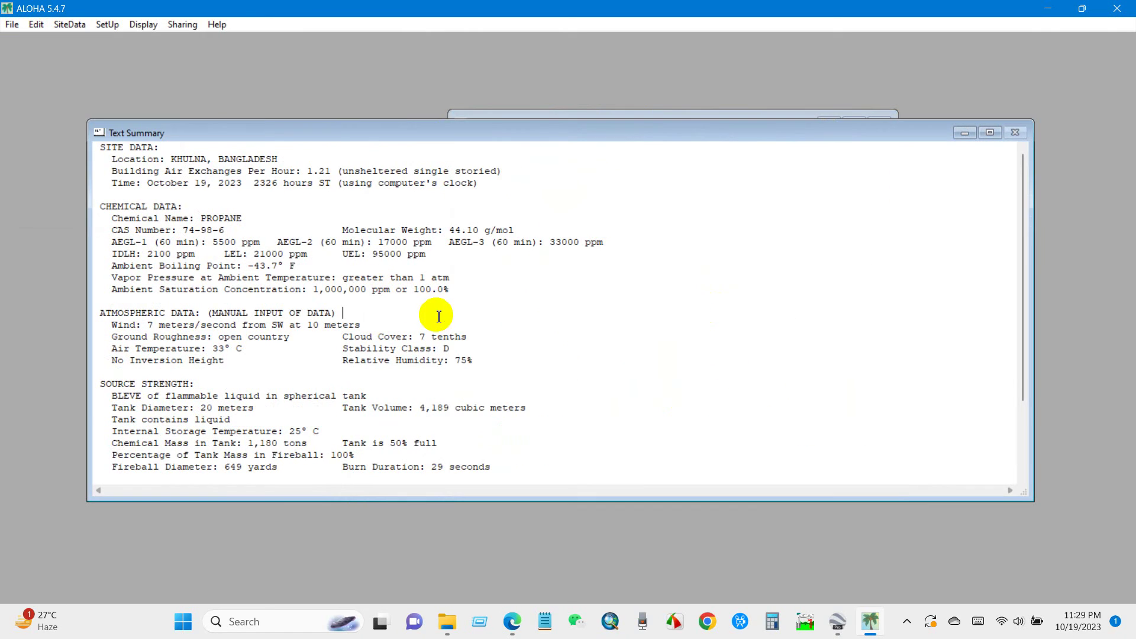
click(580, 116)
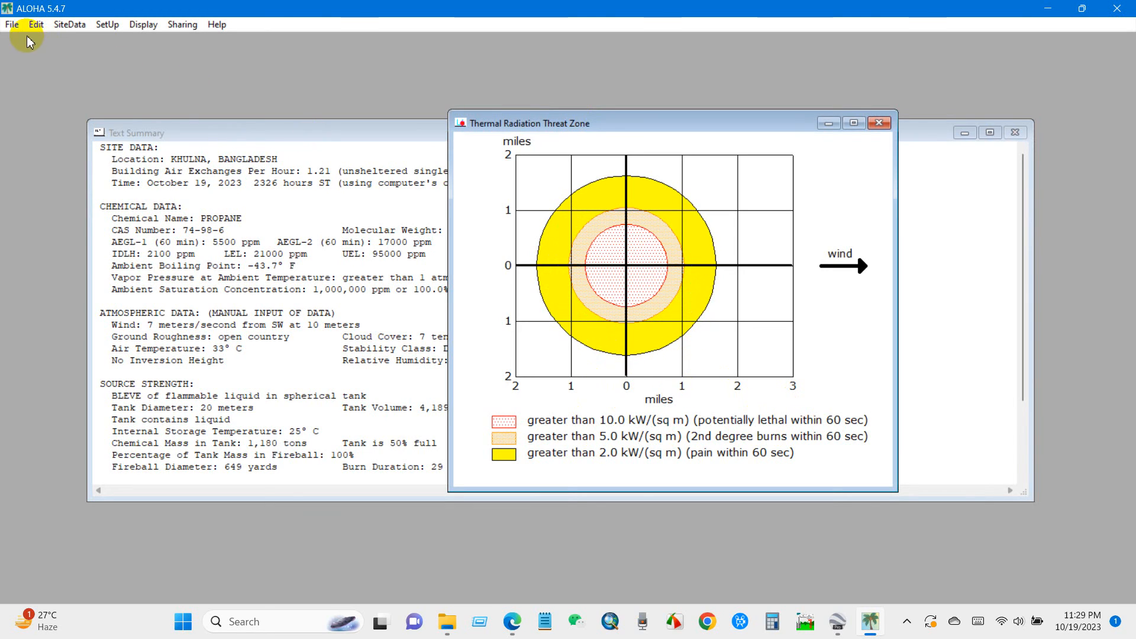
click(13, 25)
Export threat zones as KML with East longitude, then check the Google Earth placemark coordinates
click(70, 137)
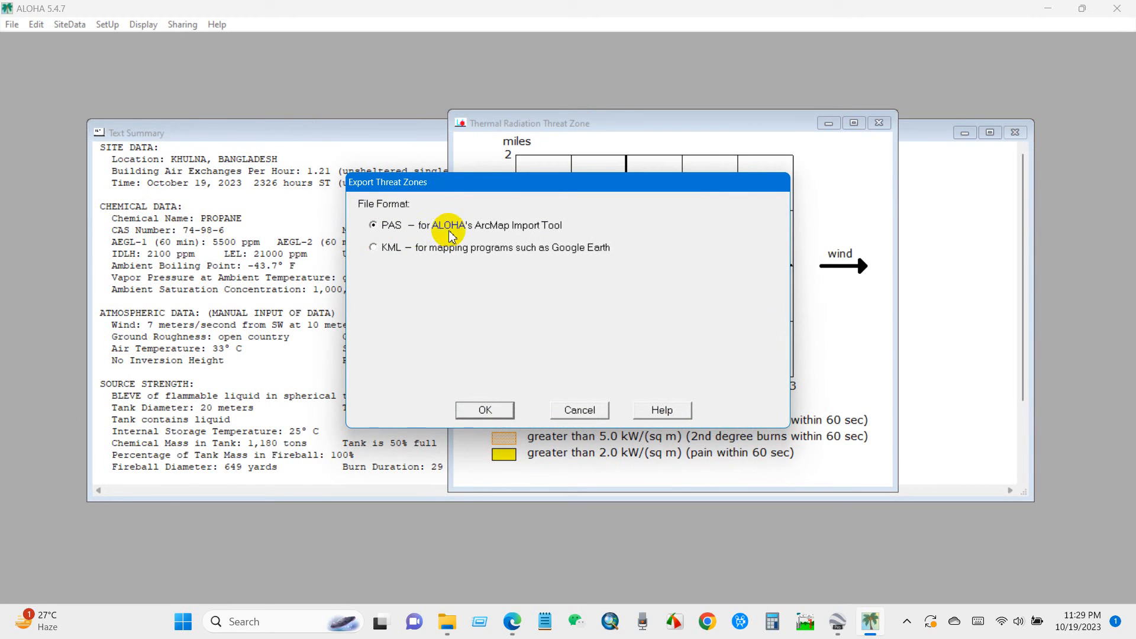
click(373, 247)
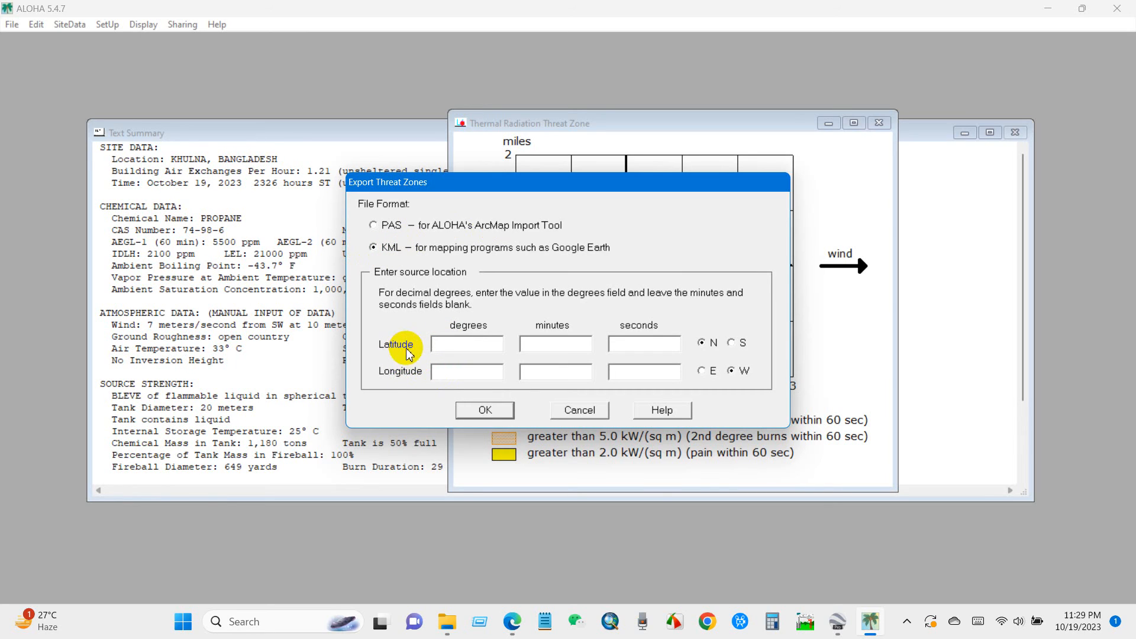
click(453, 344)
click(532, 345)
click(631, 346)
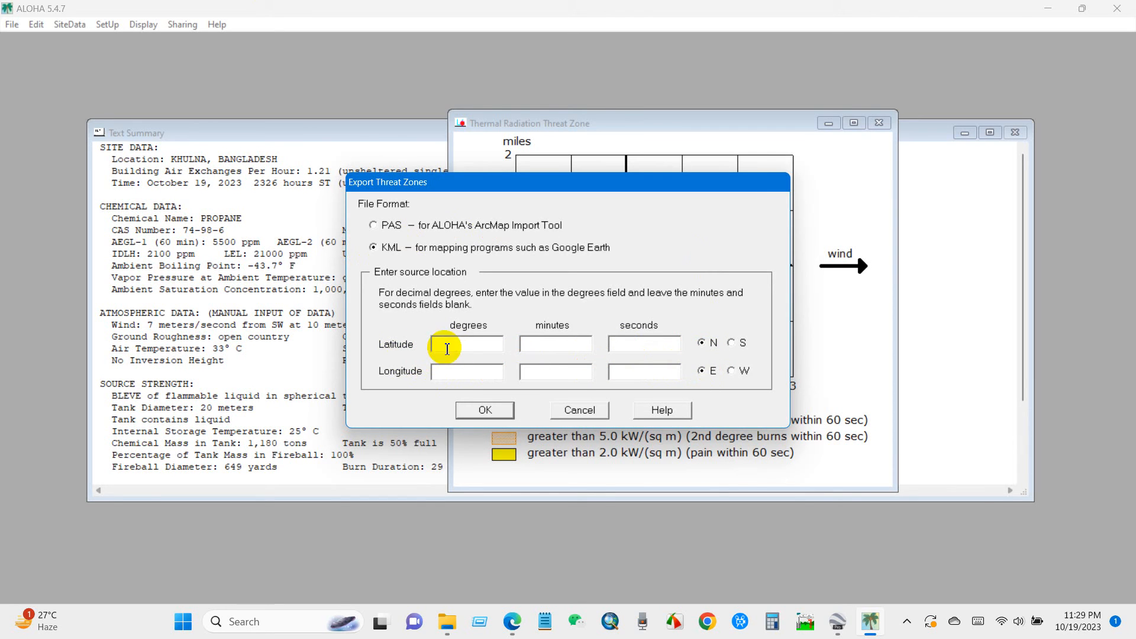
click(837, 622)
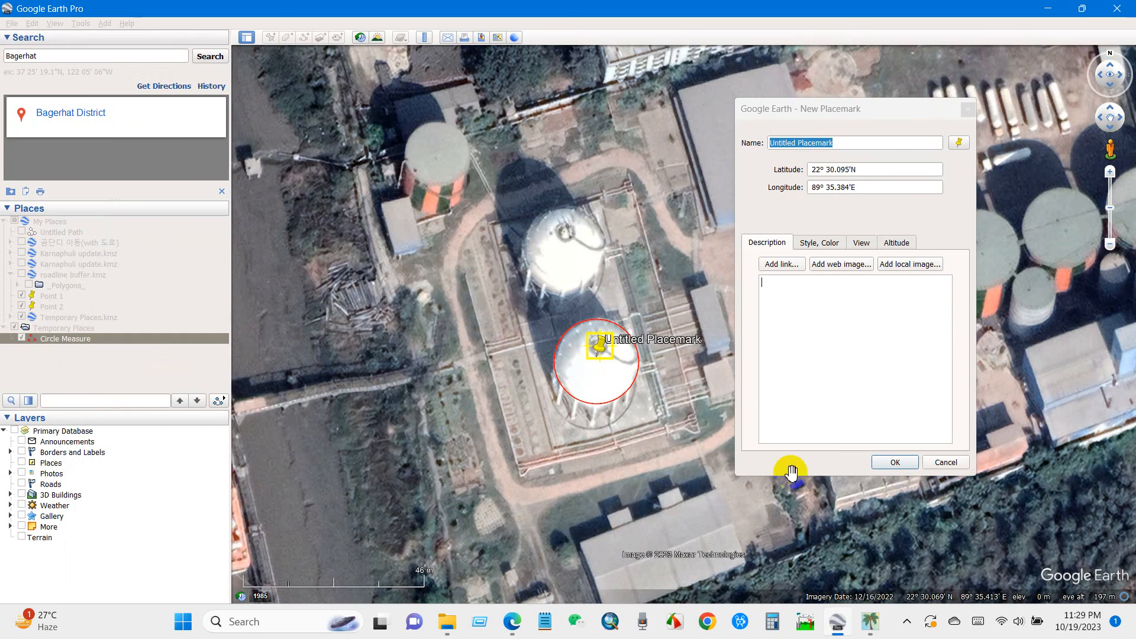
Save the tank placemark and switch Google Earth's coordinate display to degrees, minutes, seconds
click(885, 465)
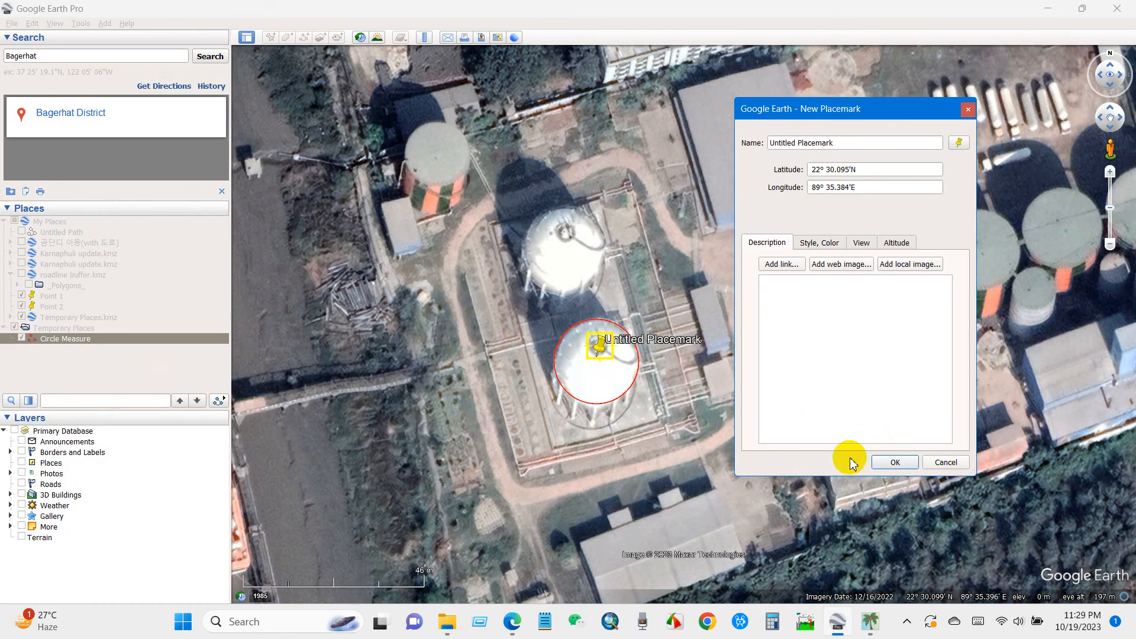
click(890, 462)
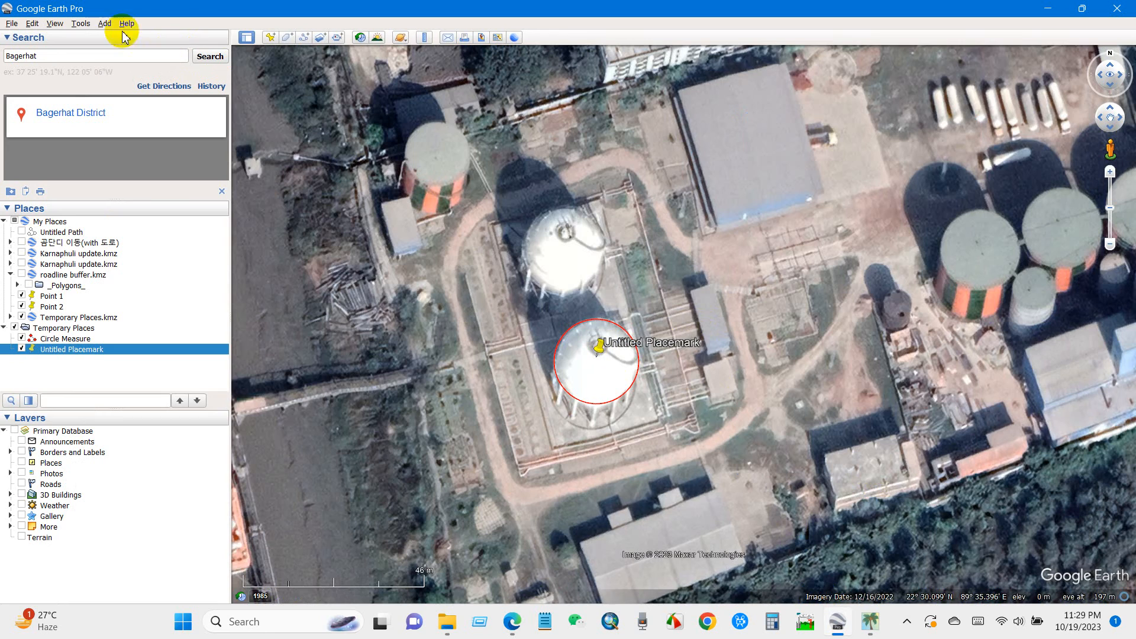
click(81, 23)
click(97, 123)
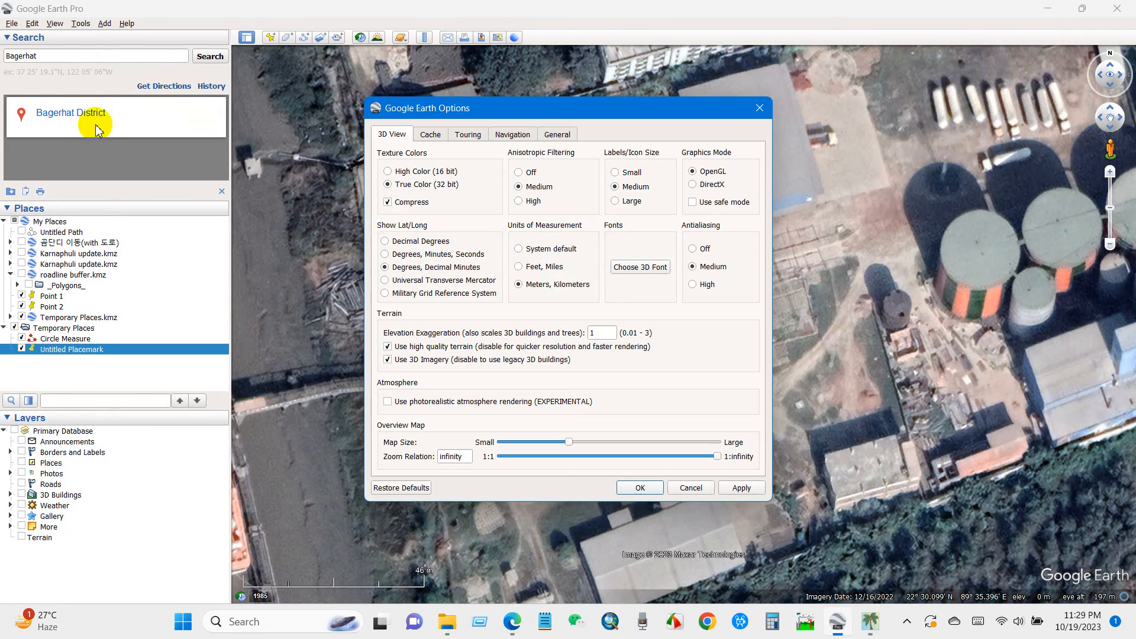
click(385, 255)
click(636, 487)
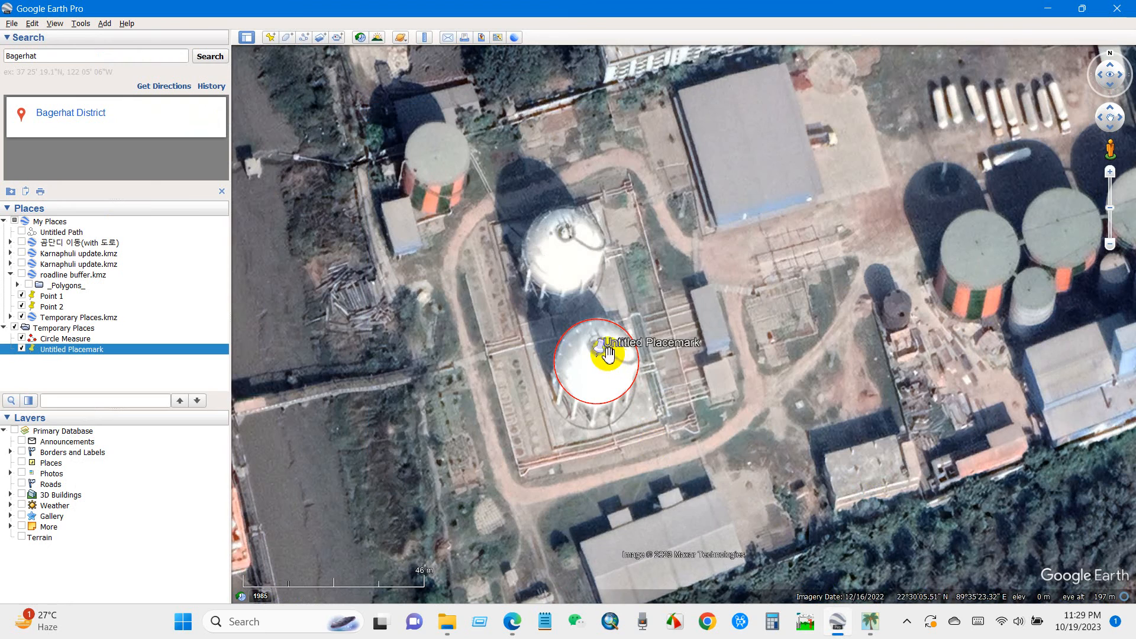
Read the placemark's latitude 22° 30' 5.68" N from its properties and return to ALOHA's export
right_click(600, 361)
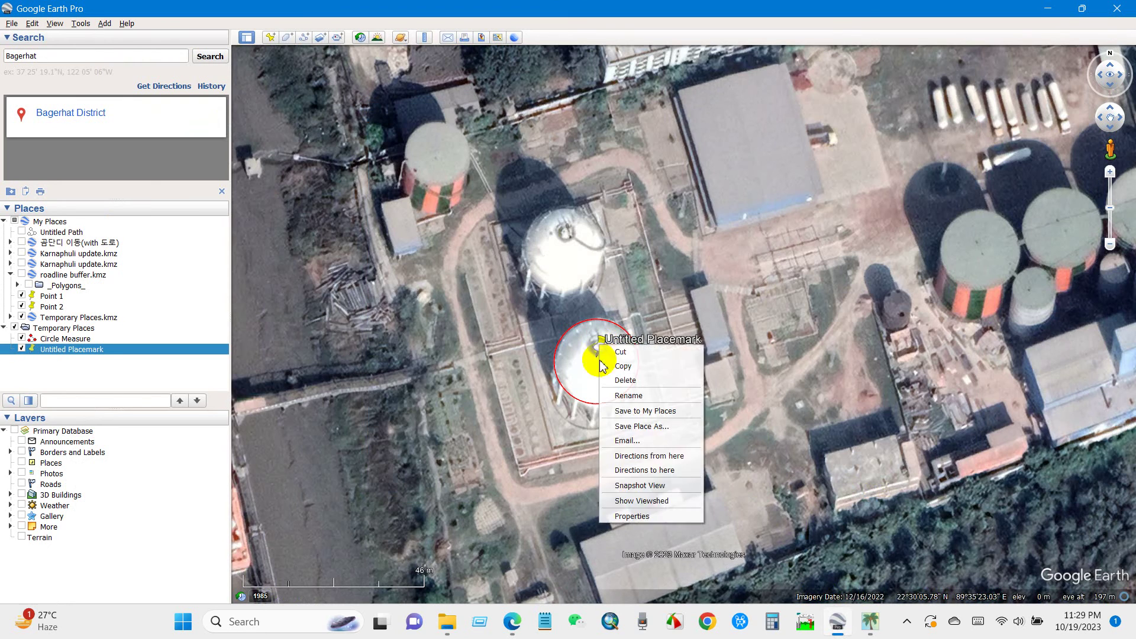
click(632, 516)
drag(803, 108, 511, 102)
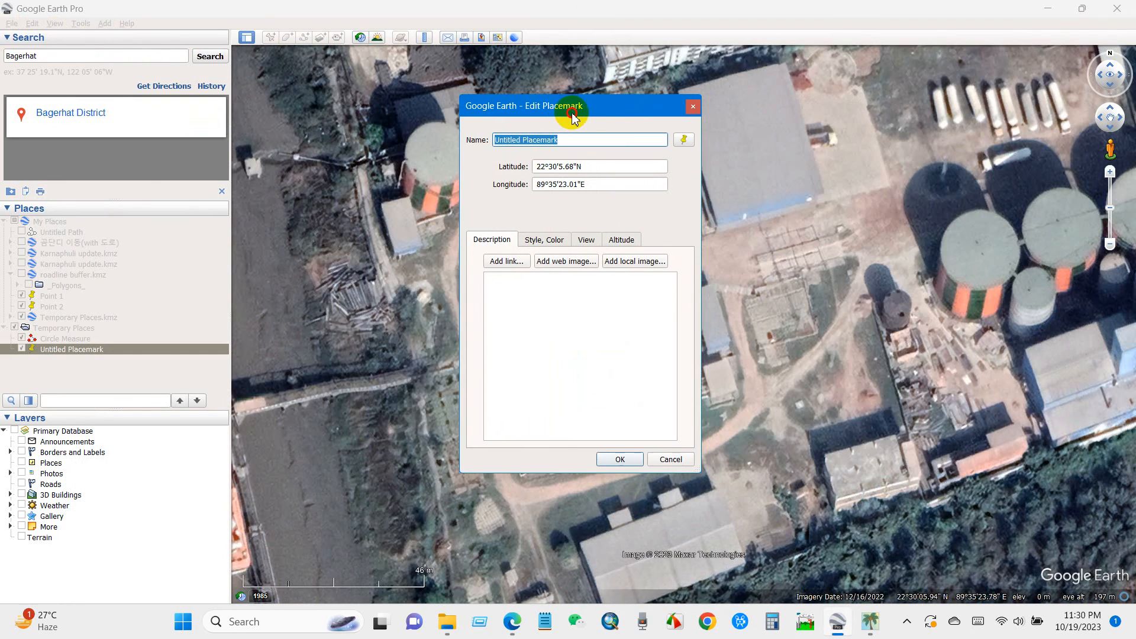
click(573, 164)
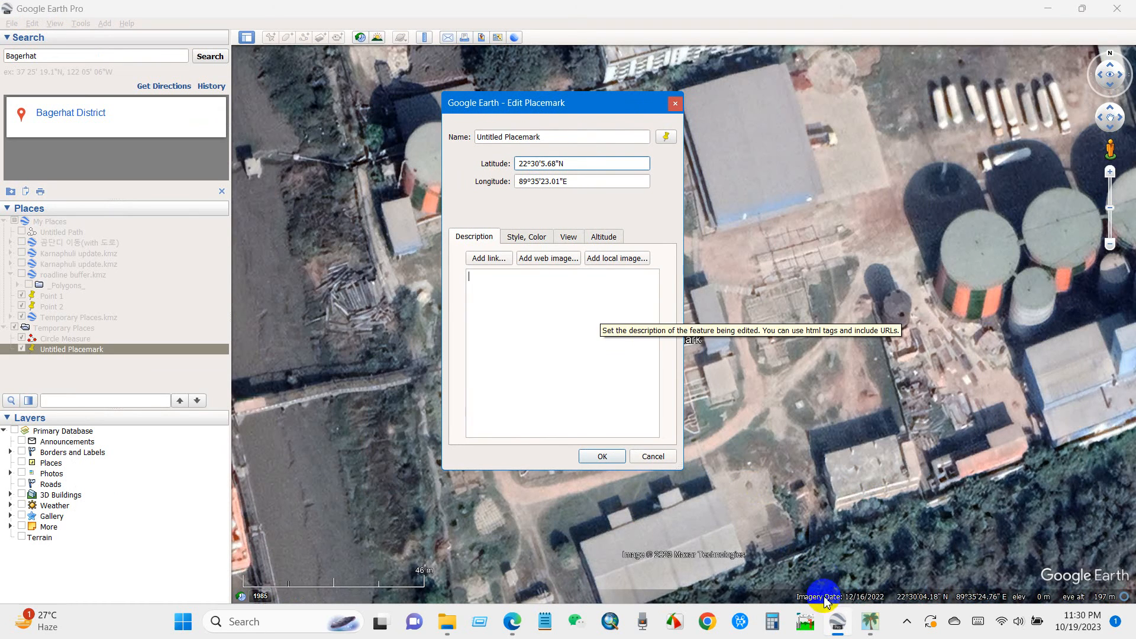
click(870, 624)
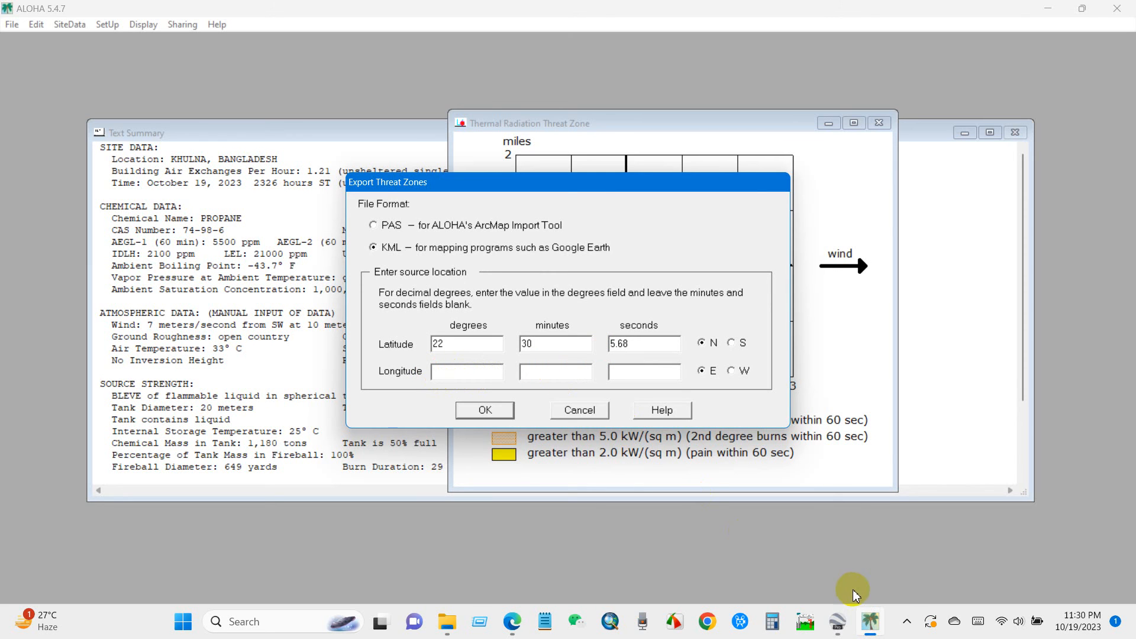
Read longitude 89° 35' 23.01" E from the placemark and confirm the KML source location
click(837, 622)
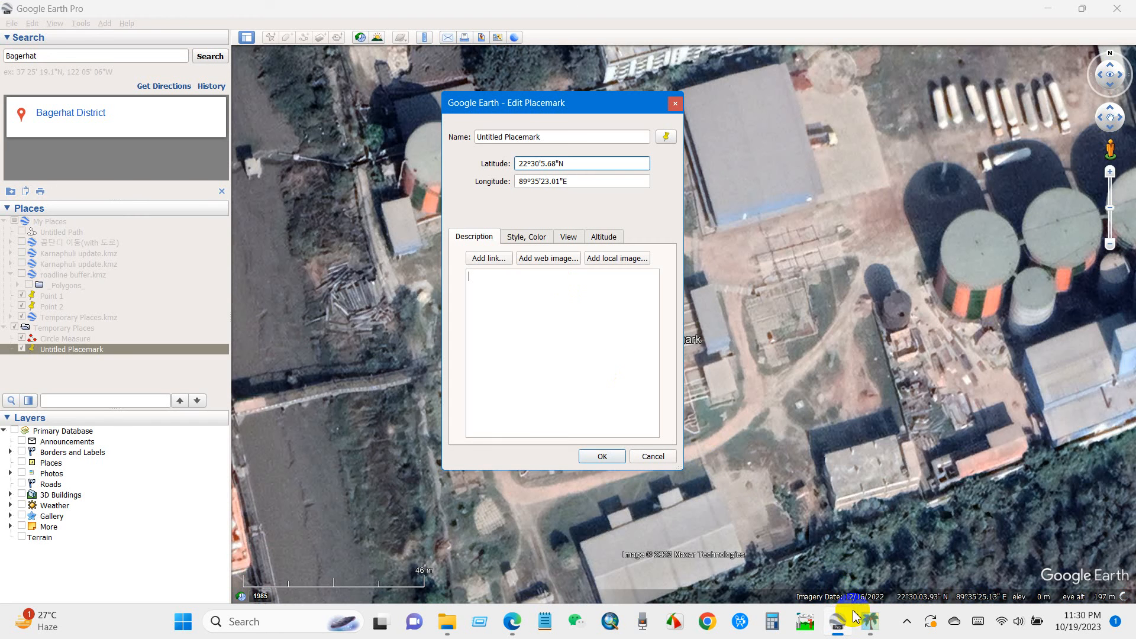
click(871, 622)
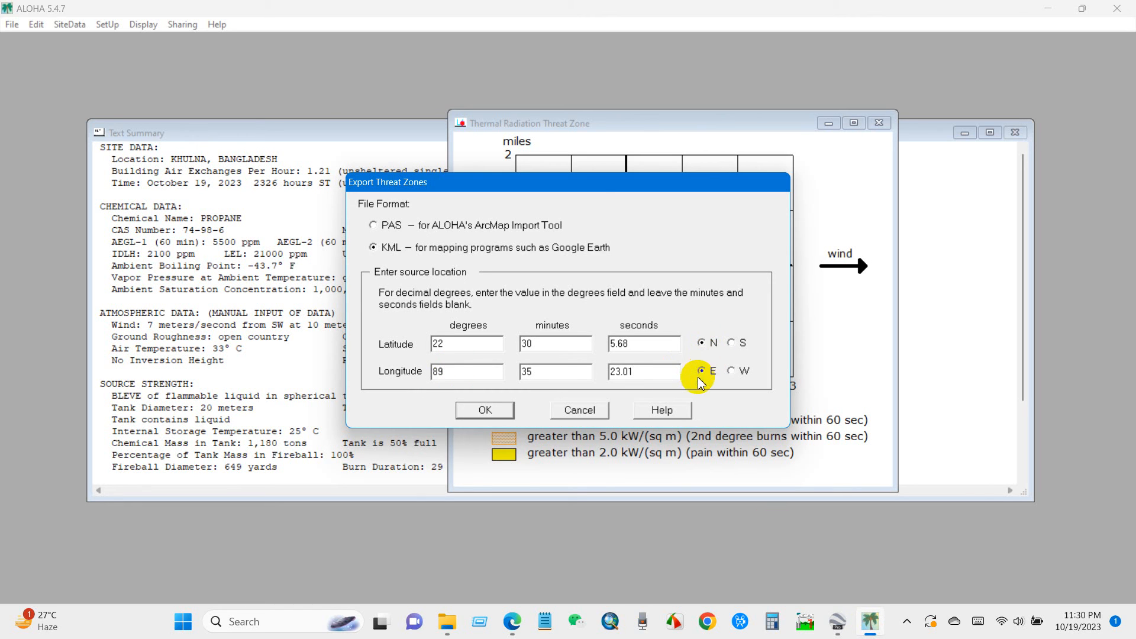
click(484, 410)
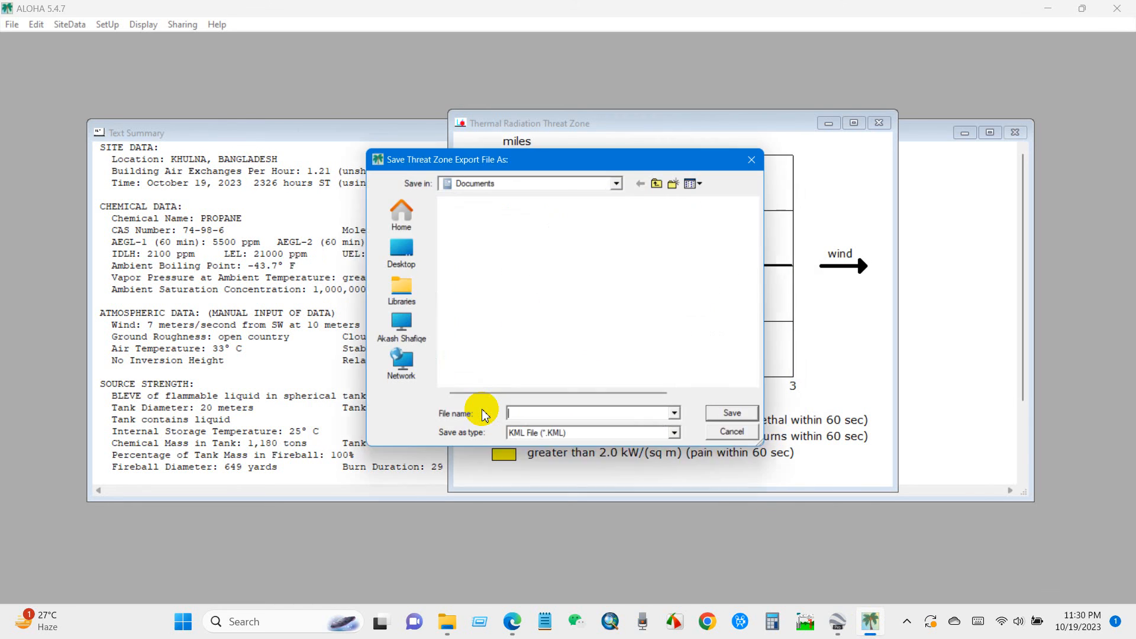
Save the threat zone export as ALOHA.kml on the Desktop
click(398, 257)
click(518, 416)
text(ALOHA)
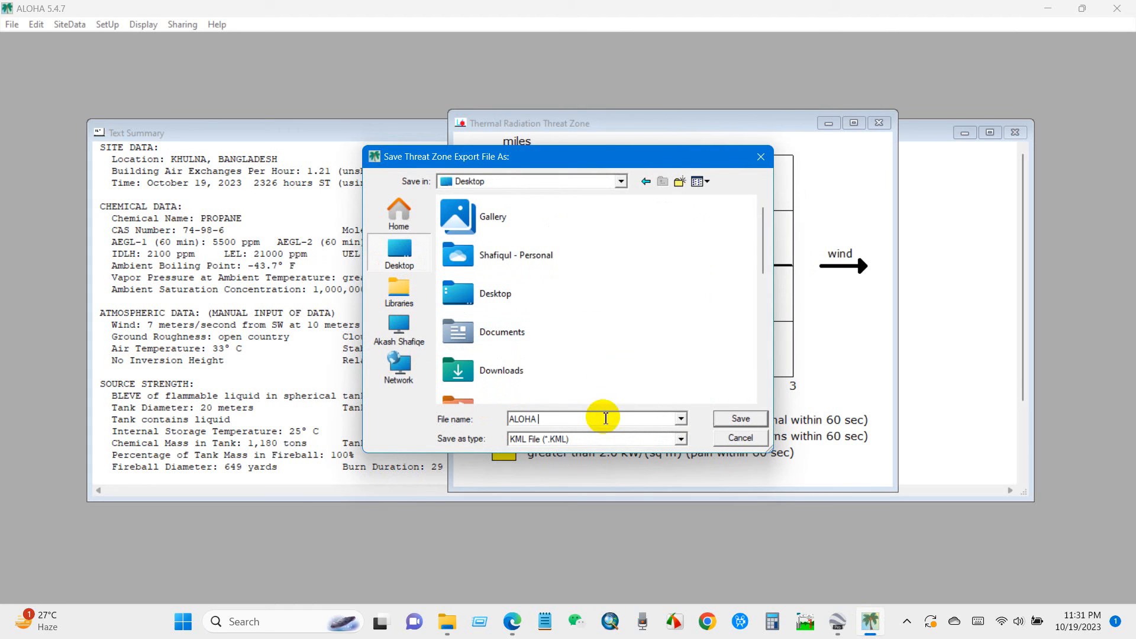
click(740, 418)
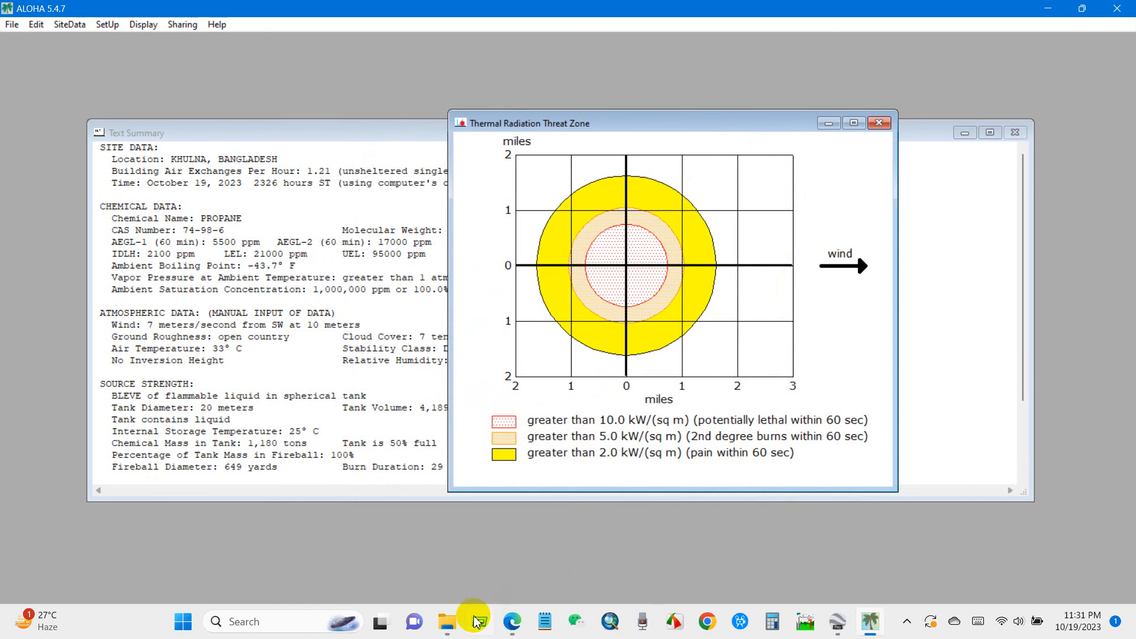
Load ALOHA.kml from File Explorer into Google Earth Pro
click(449, 622)
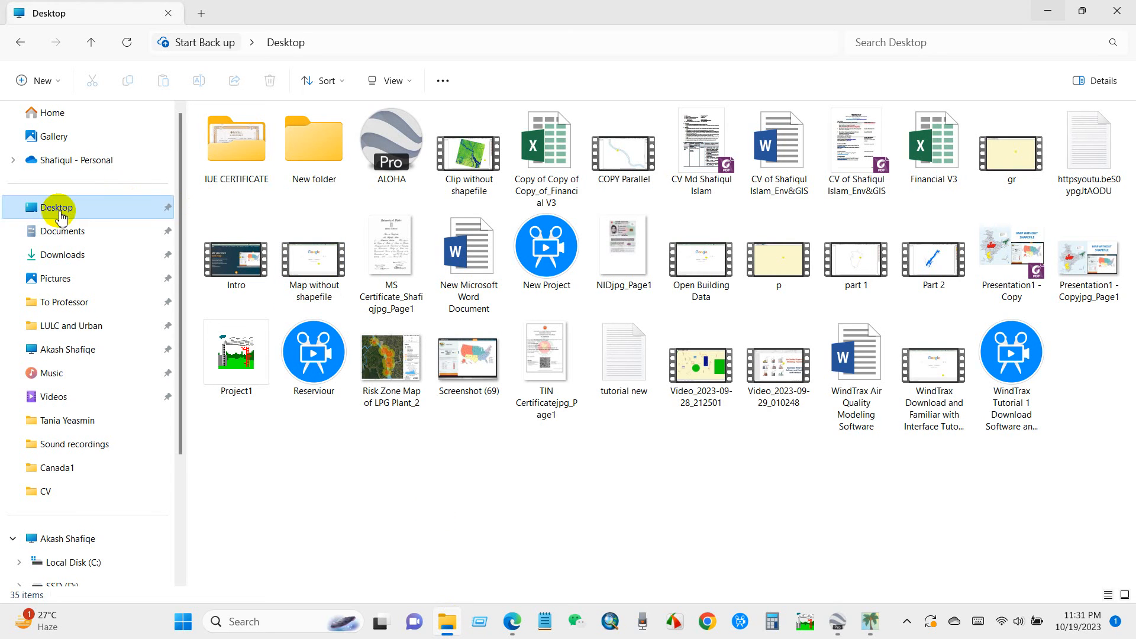
click(391, 161)
double_click(381, 169)
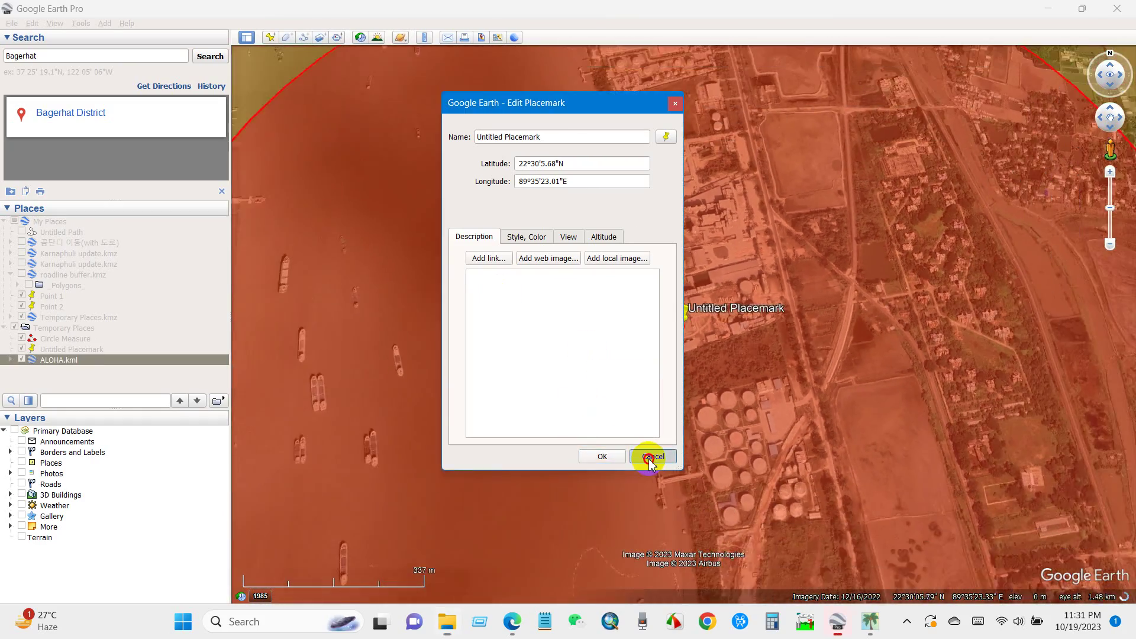
click(651, 458)
scroll(671, 426, down, 5)
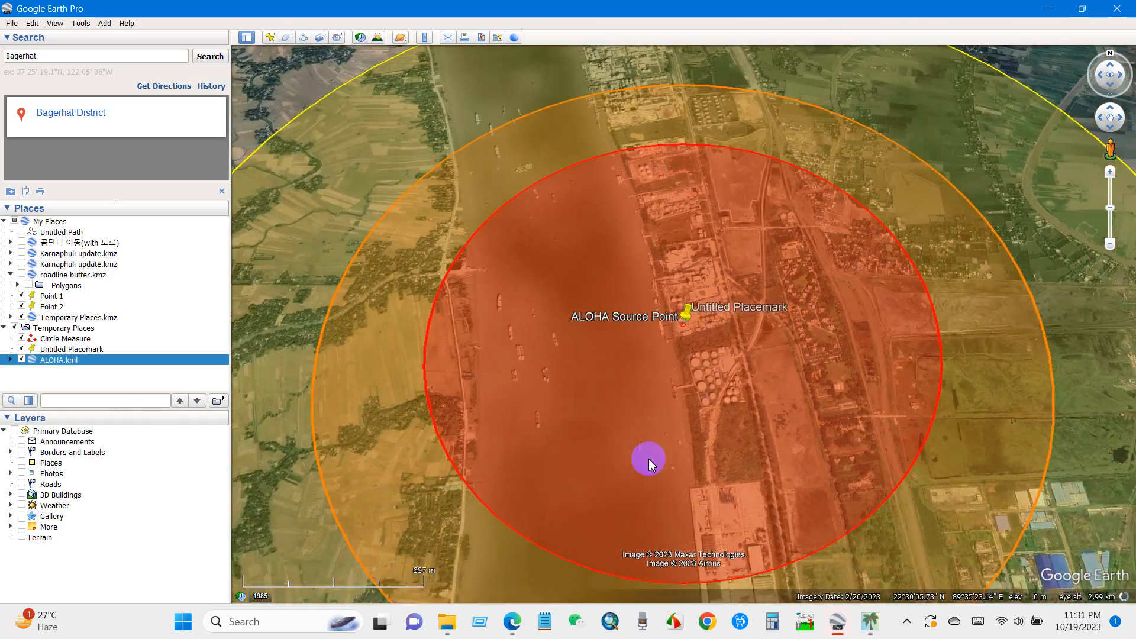
scroll(670, 426, down, 3)
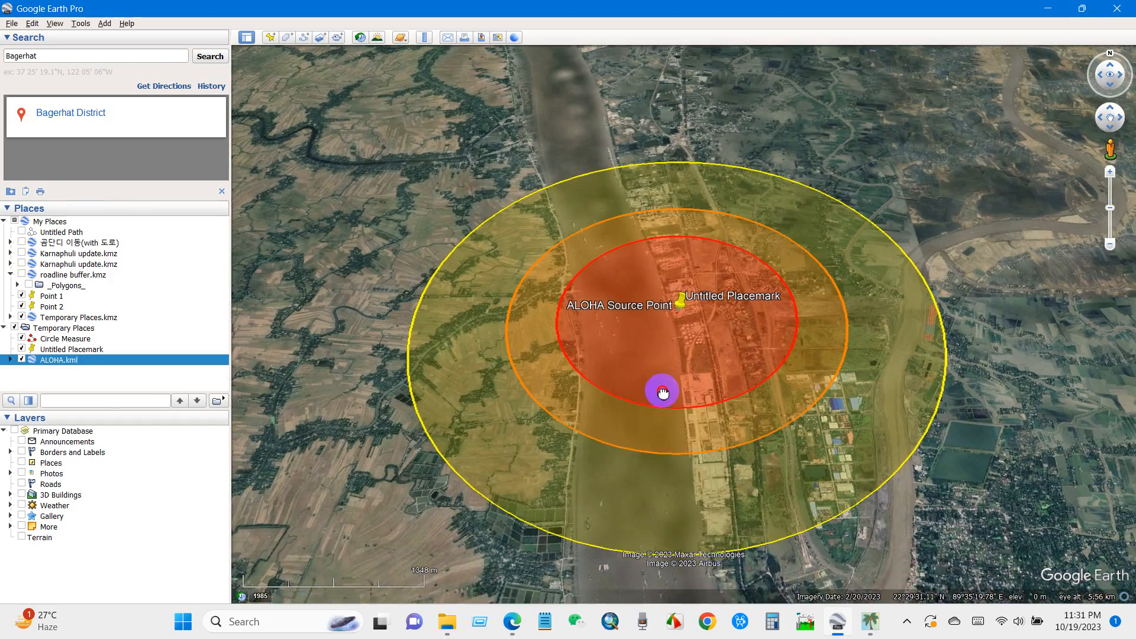
scroll(661, 399, down, 3)
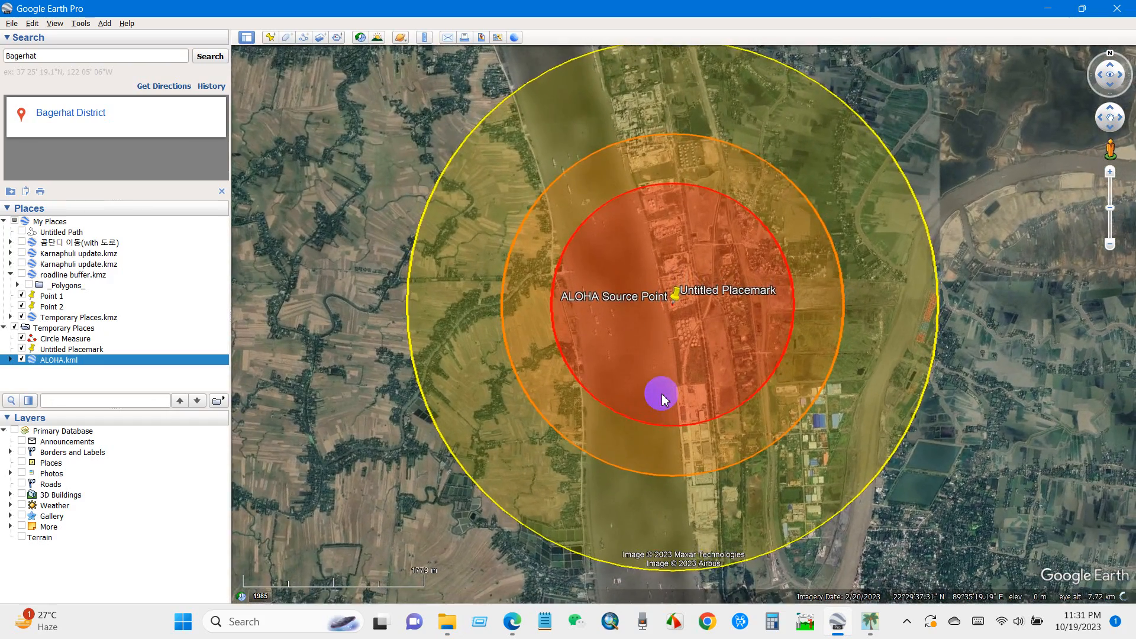
scroll(661, 400, down, 3)
Expand ALOHA.kml and its Aloha Threat Zones to list the red, orange and yellow zones
drag(661, 409, 660, 422)
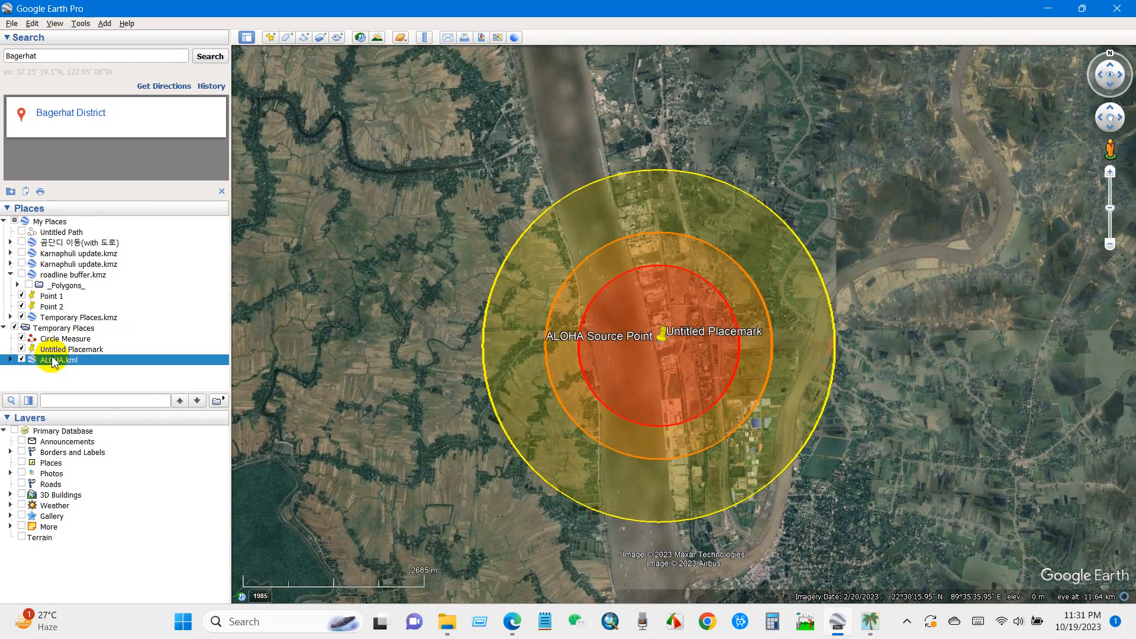
click(10, 359)
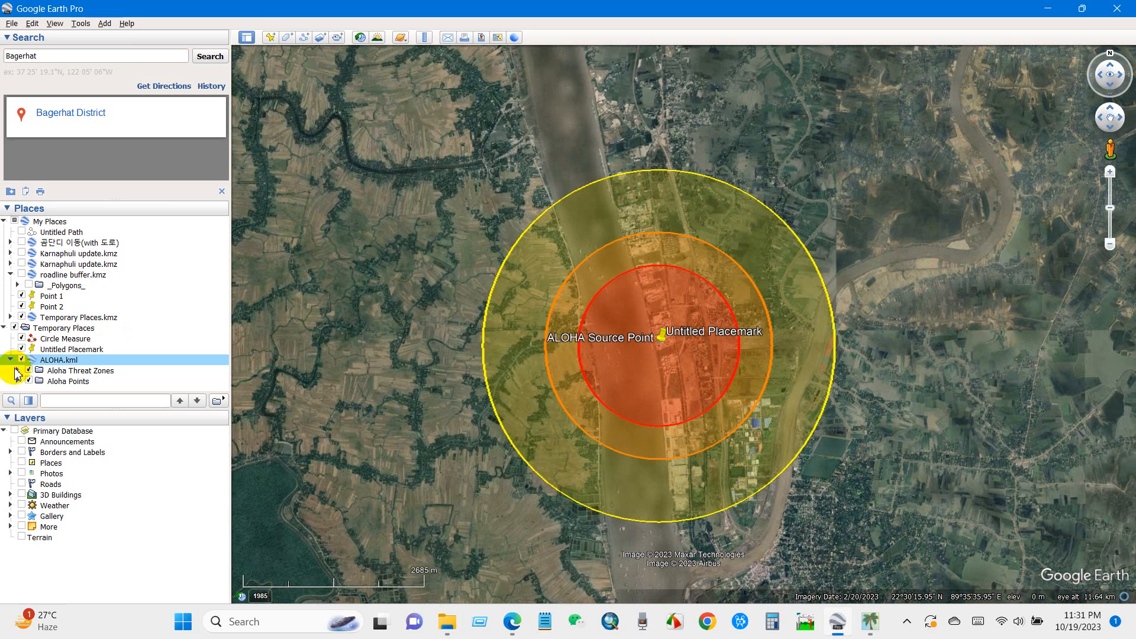
click(18, 371)
scroll(107, 337, down, 3)
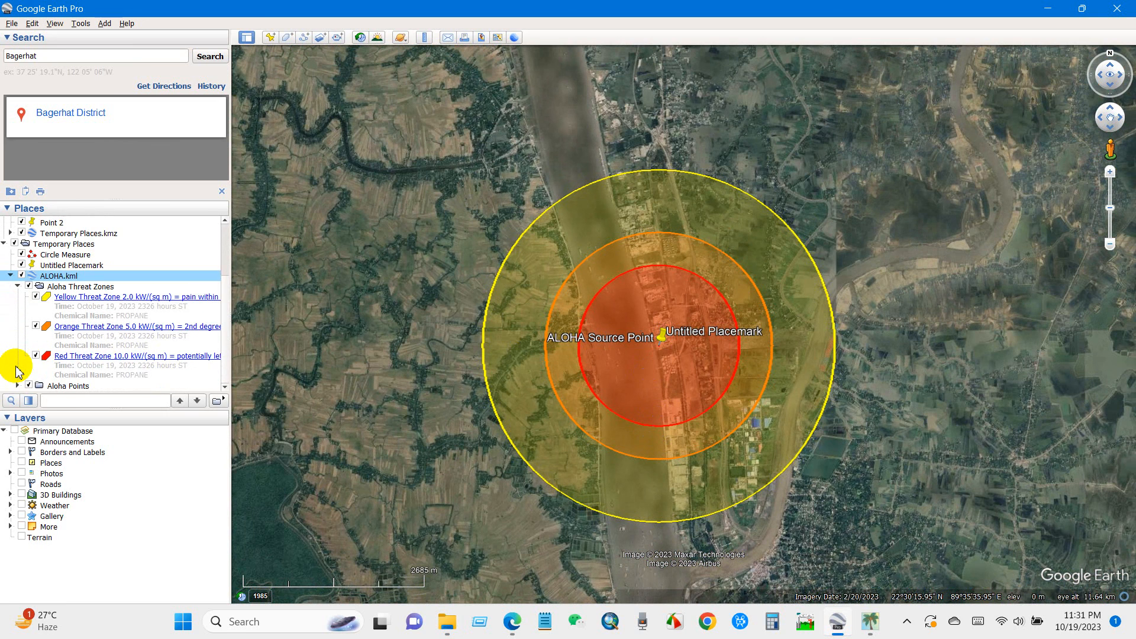
drag(233, 313, 322, 314)
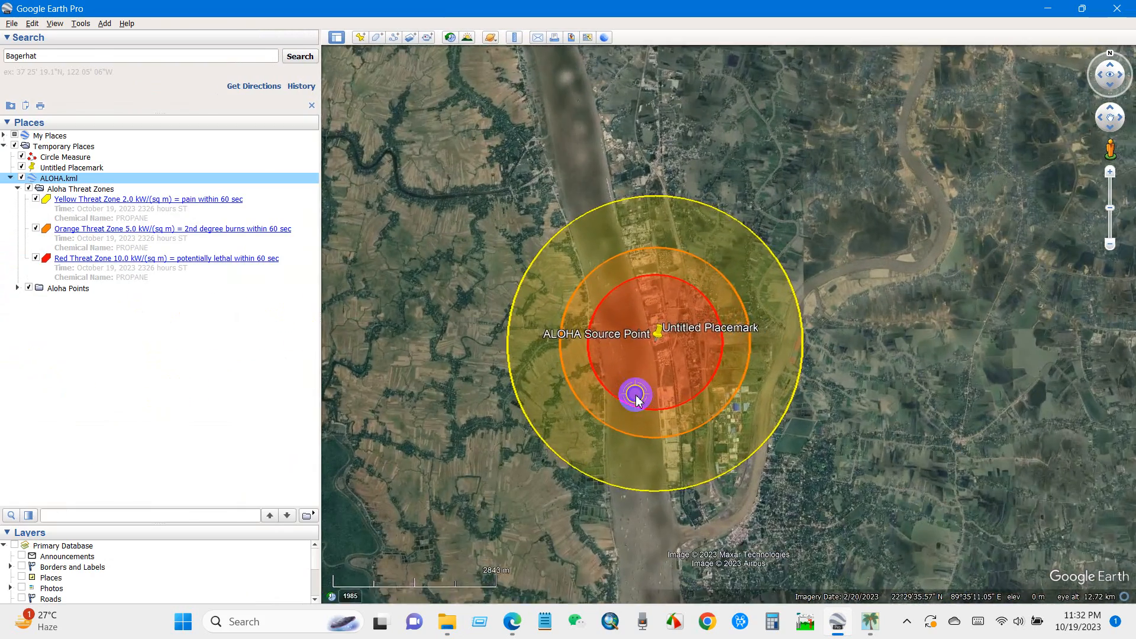
scroll(636, 395, up, 3)
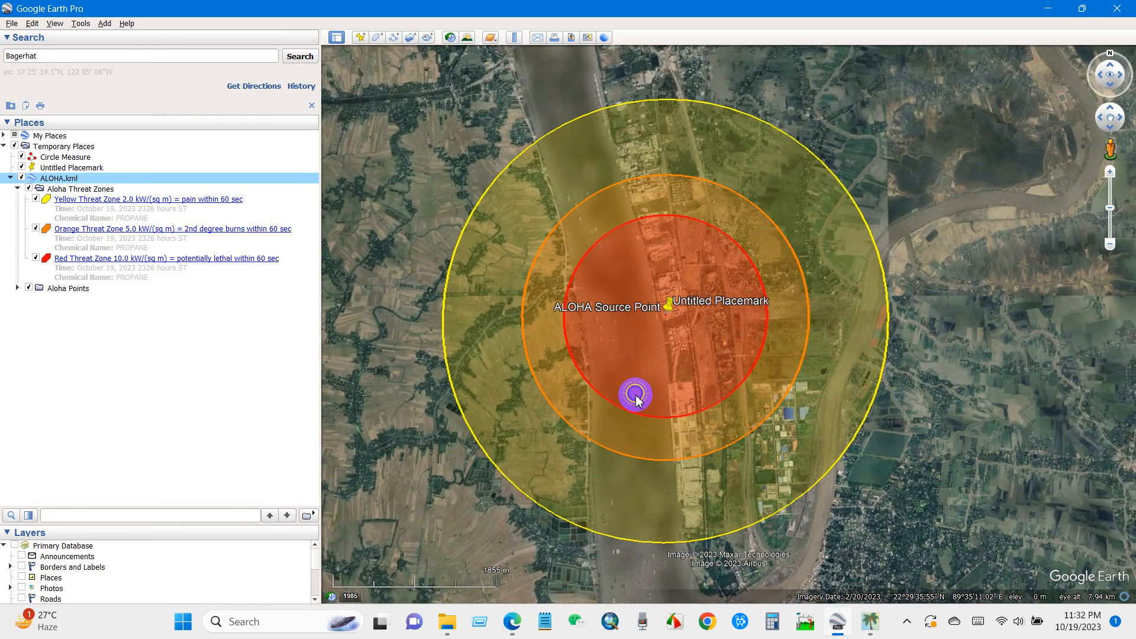
scroll(636, 395, down, 1)
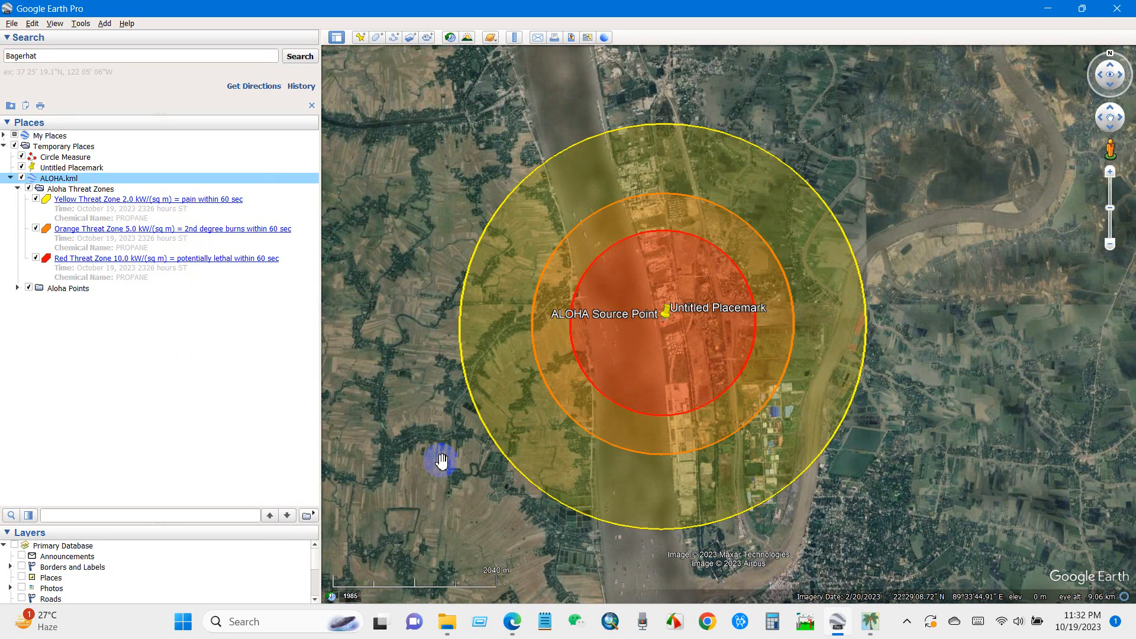
Hide the Untitled Placemark, leaving only the source point inside the threat zones
key(Up)
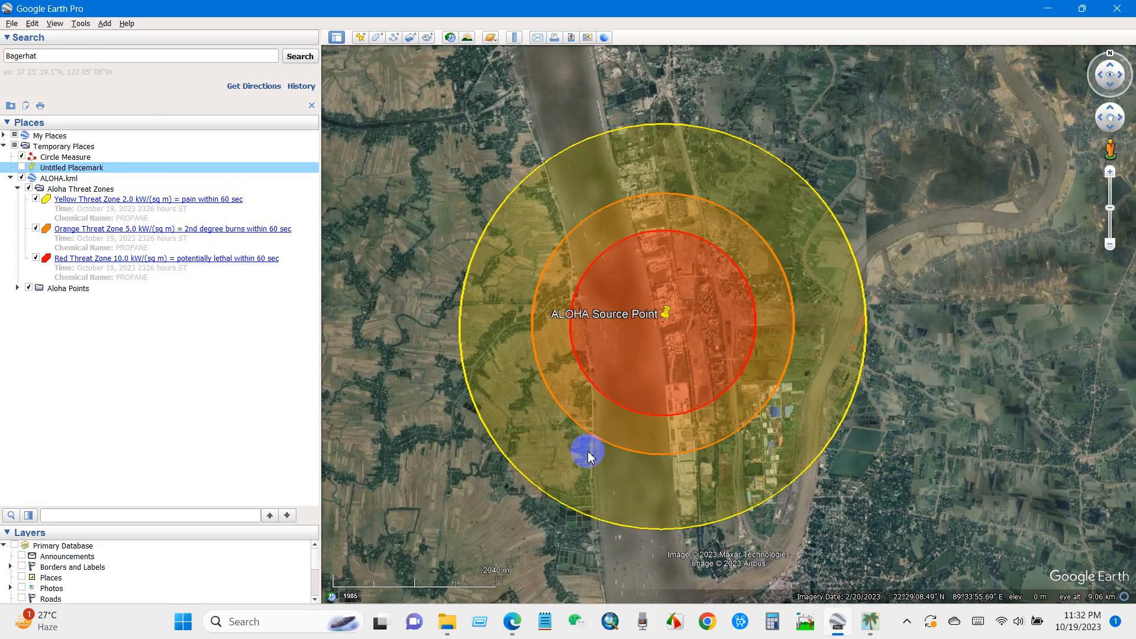
key(space)
drag(604, 443, 631, 435)
scroll(630, 436, down, 2)
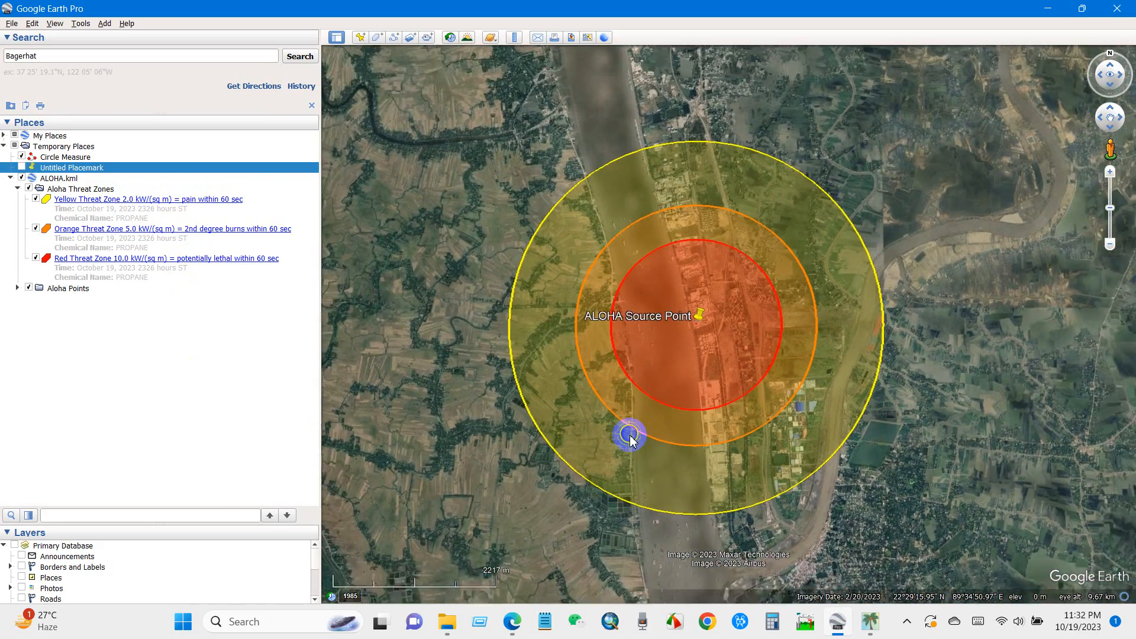
scroll(635, 413, down, 2)
scroll(635, 414, up, 2)
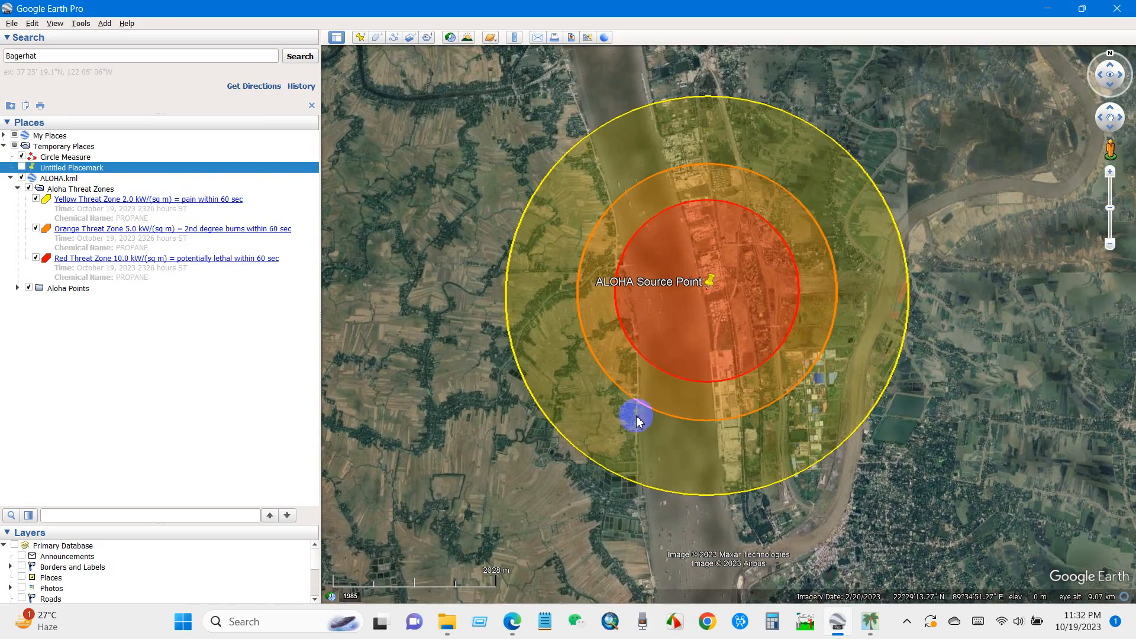
scroll(637, 435, up, 1)
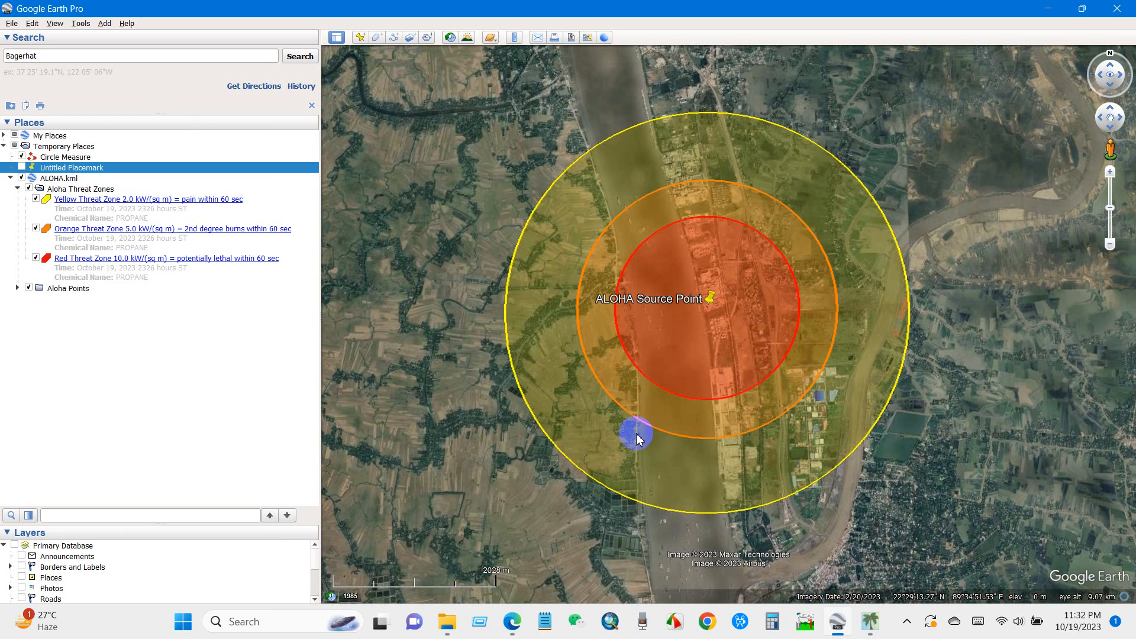
drag(568, 469, 569, 477)
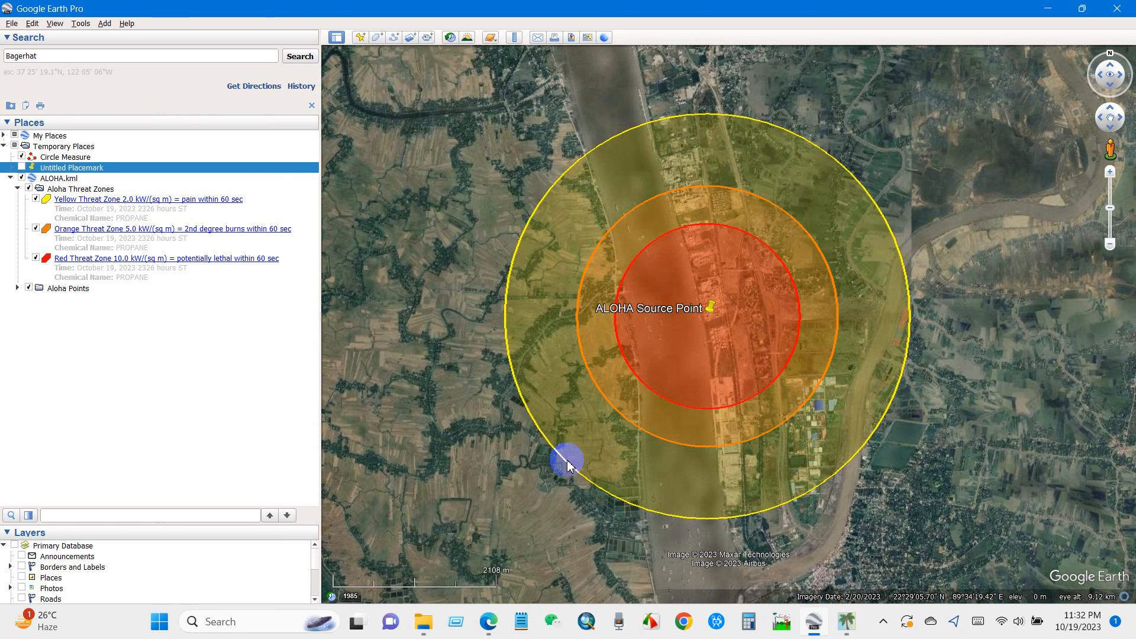
drag(569, 462, 561, 462)
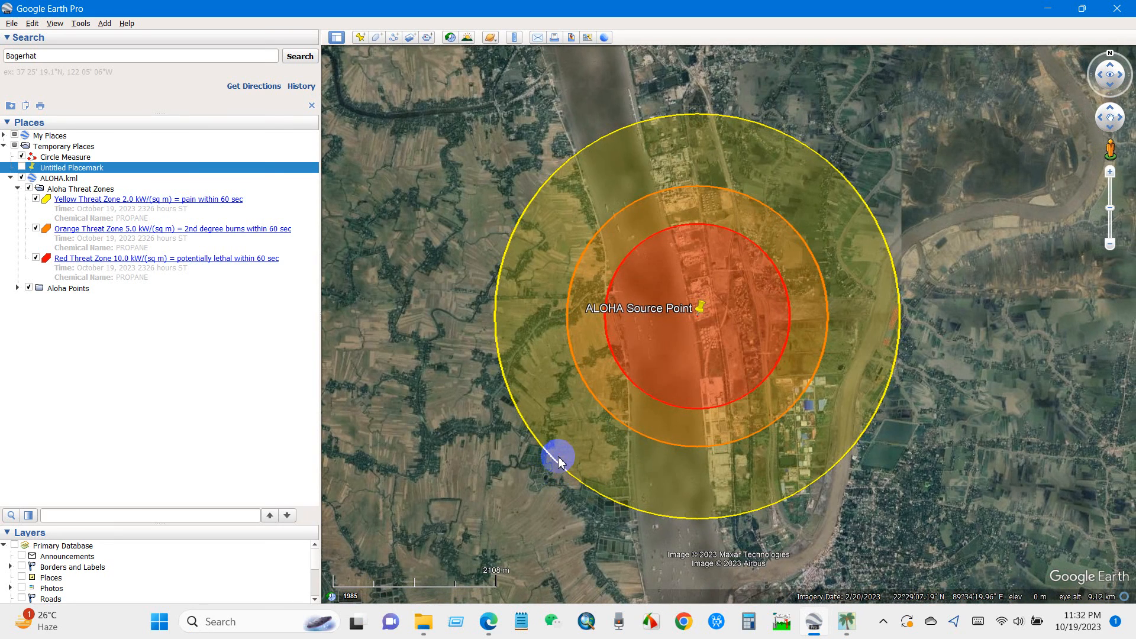